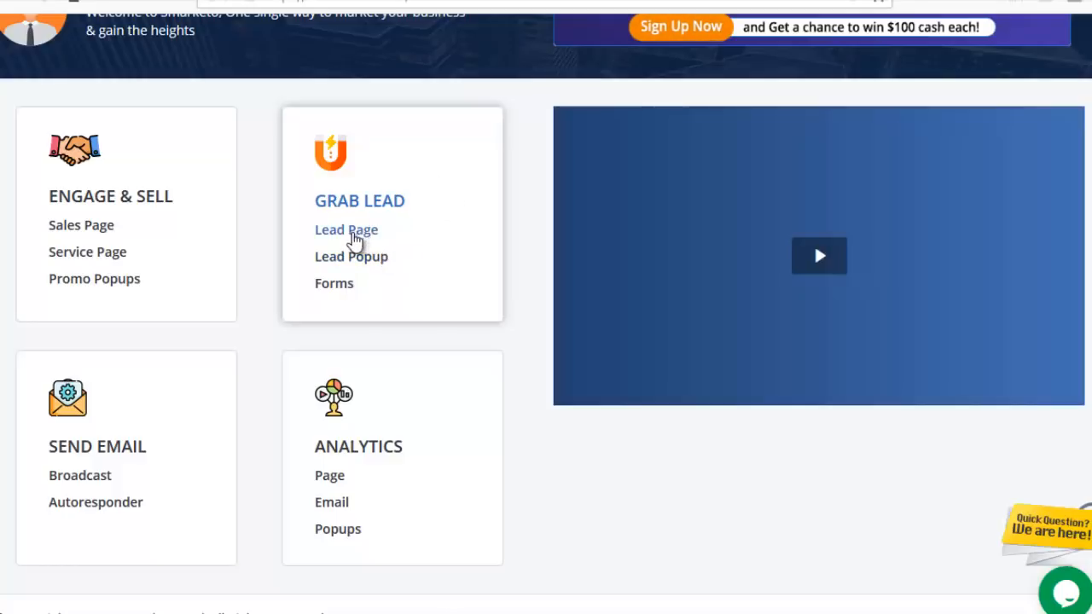
- Create a new profit page named "page demo" from the lead page section
click(353, 233)
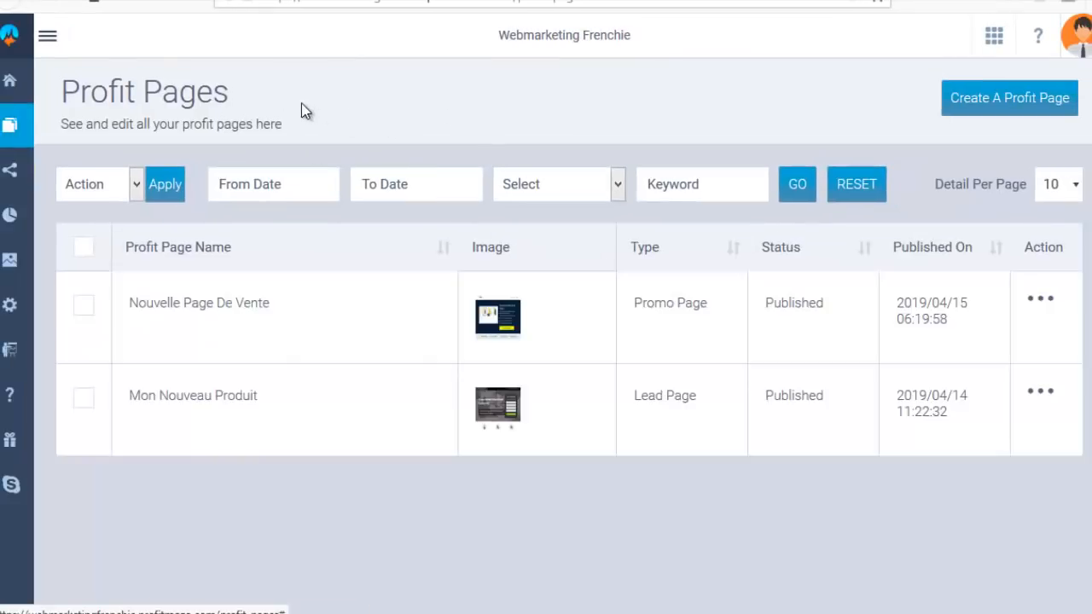
click(977, 116)
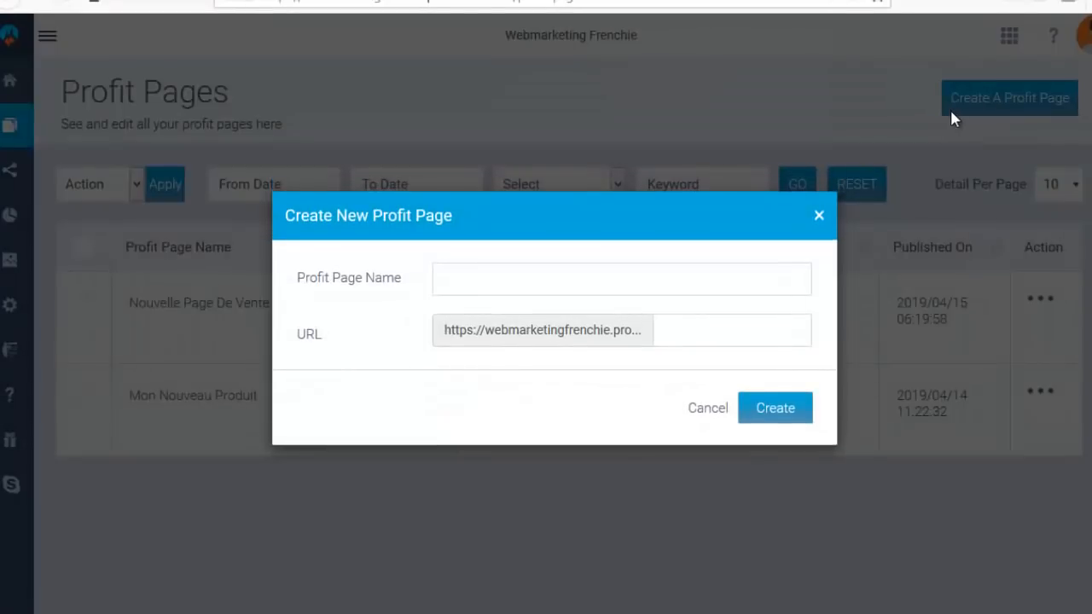
click(464, 270)
text(page demo)
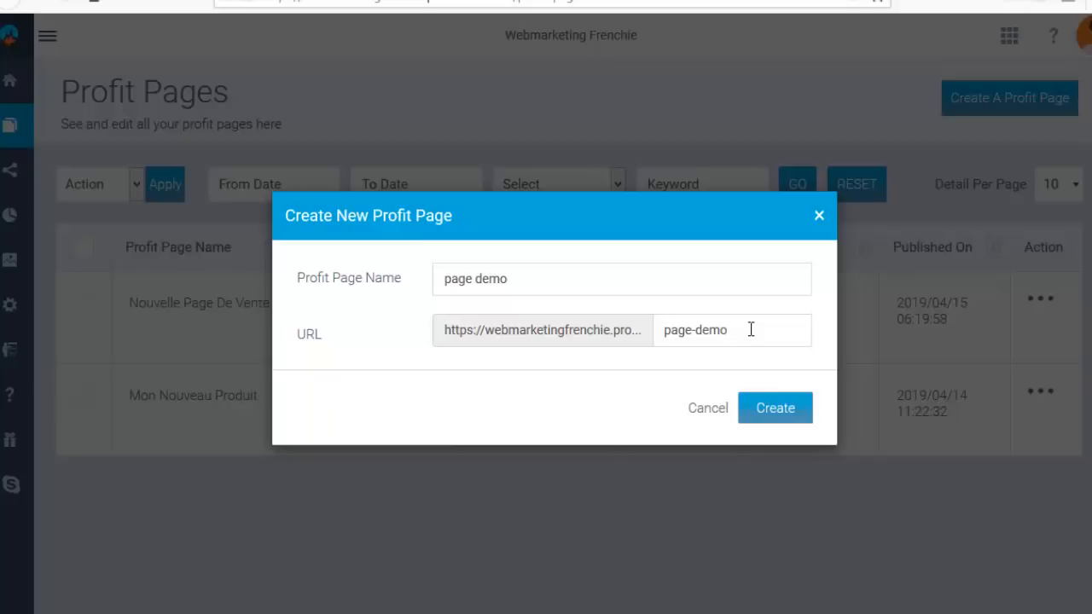
click(791, 413)
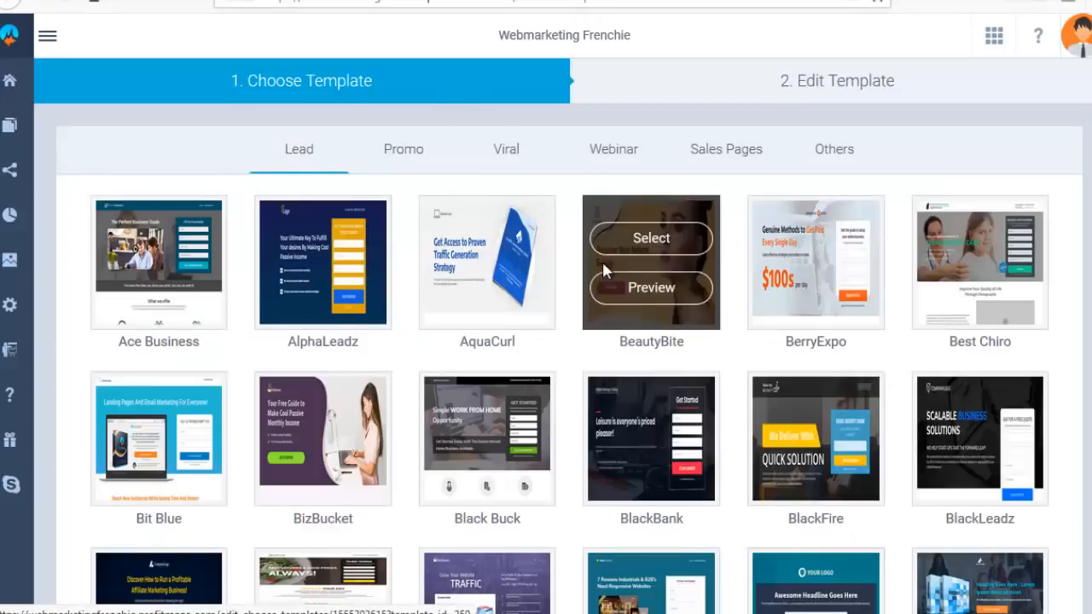
- Browse the template categories Lead, Promo, Viral, Webinar, Sales Pages and Others, ending back on the Lead templates
scroll(648, 277, down, 4)
scroll(649, 281, down, 5)
scroll(762, 297, up, 10)
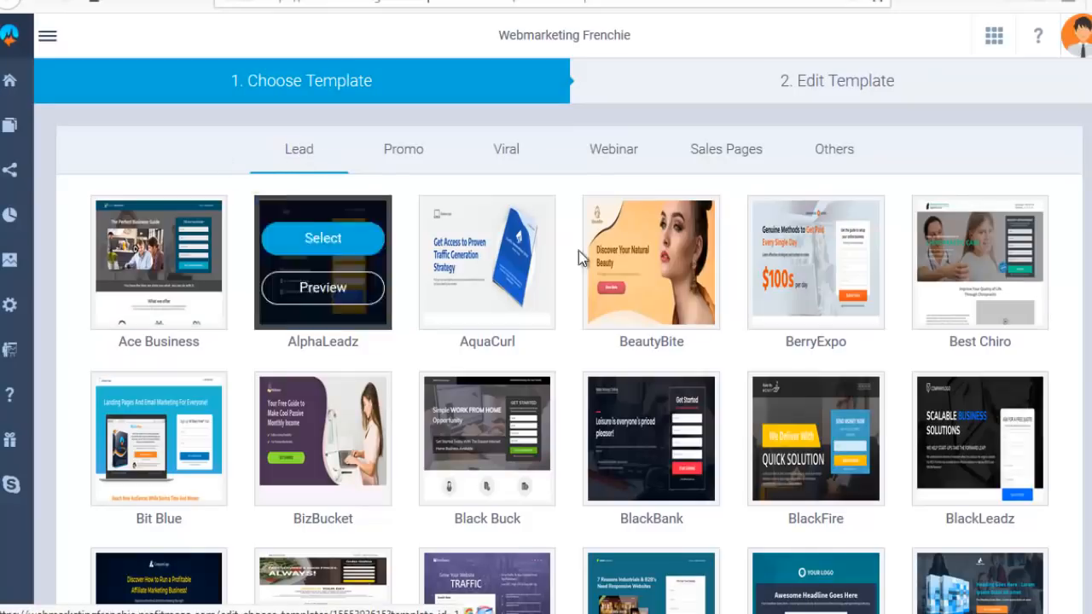
click(388, 159)
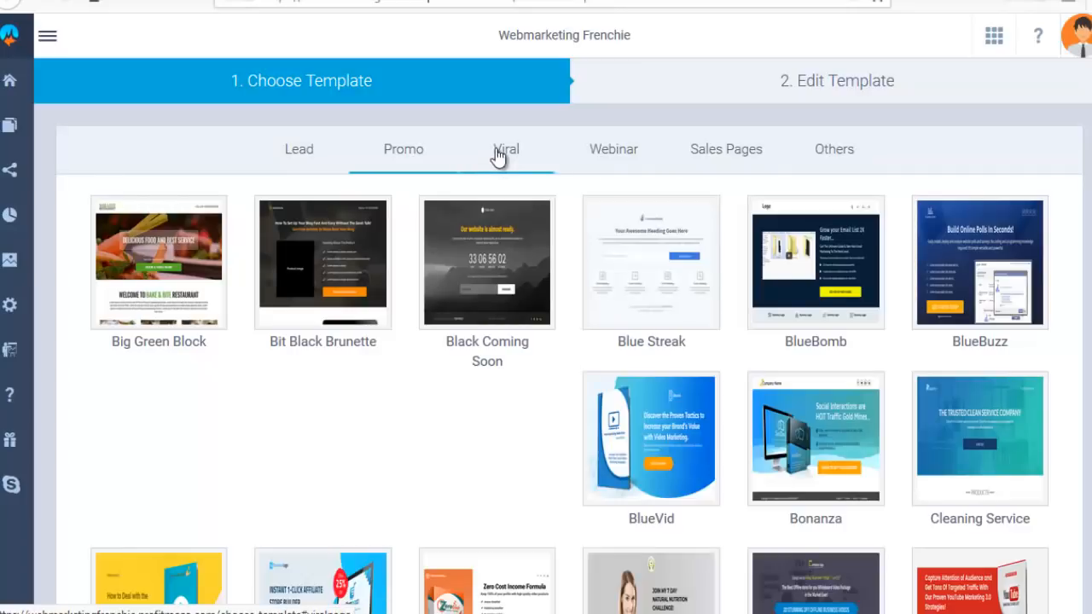
click(501, 154)
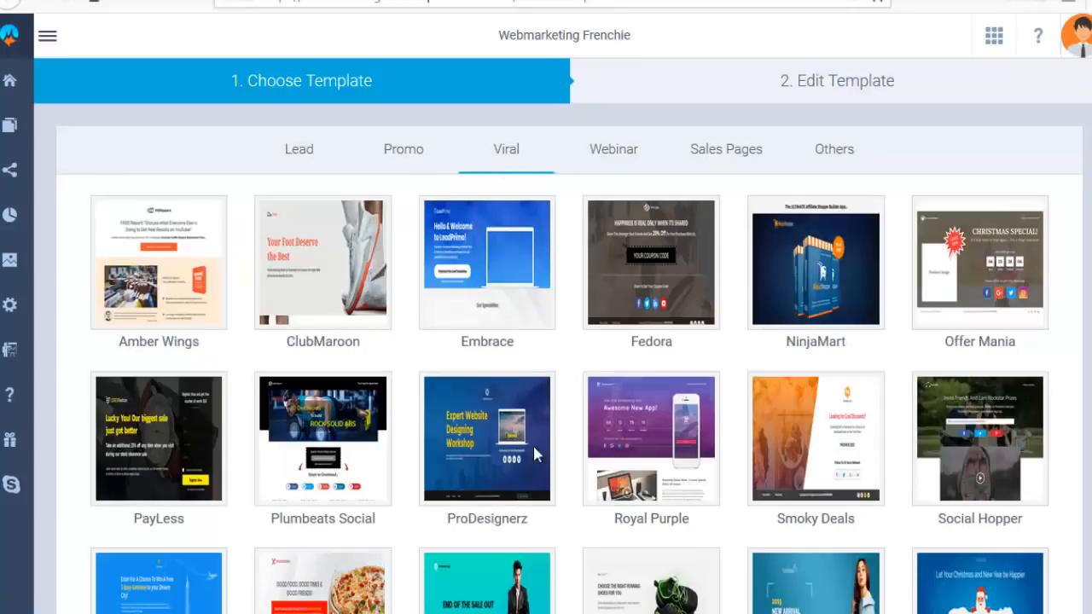
scroll(972, 427, down, 2)
scroll(487, 281, up, 2)
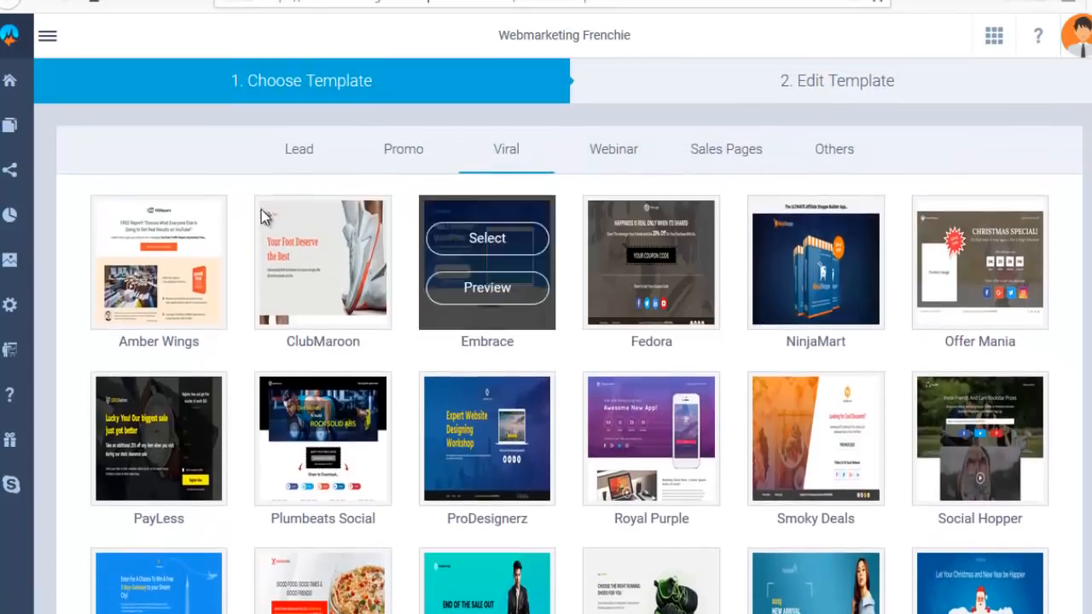
click(611, 153)
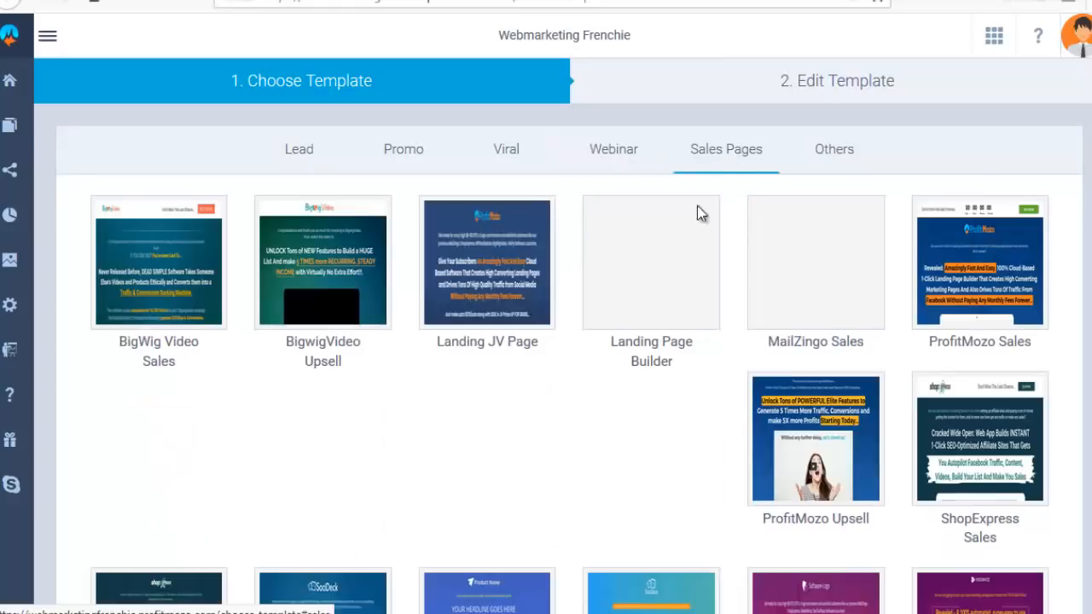
click(836, 150)
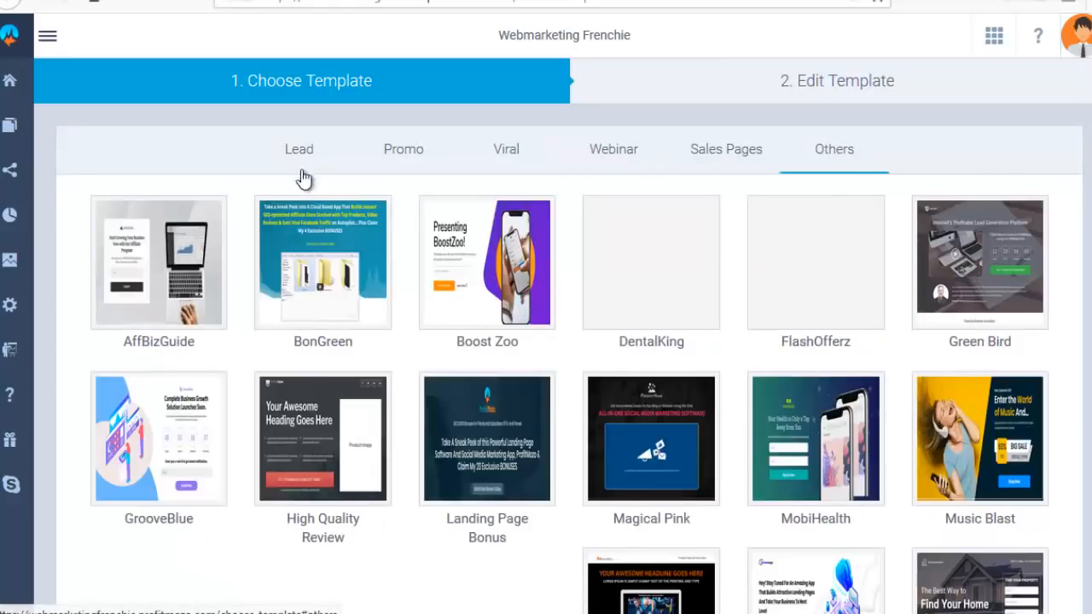
click(303, 150)
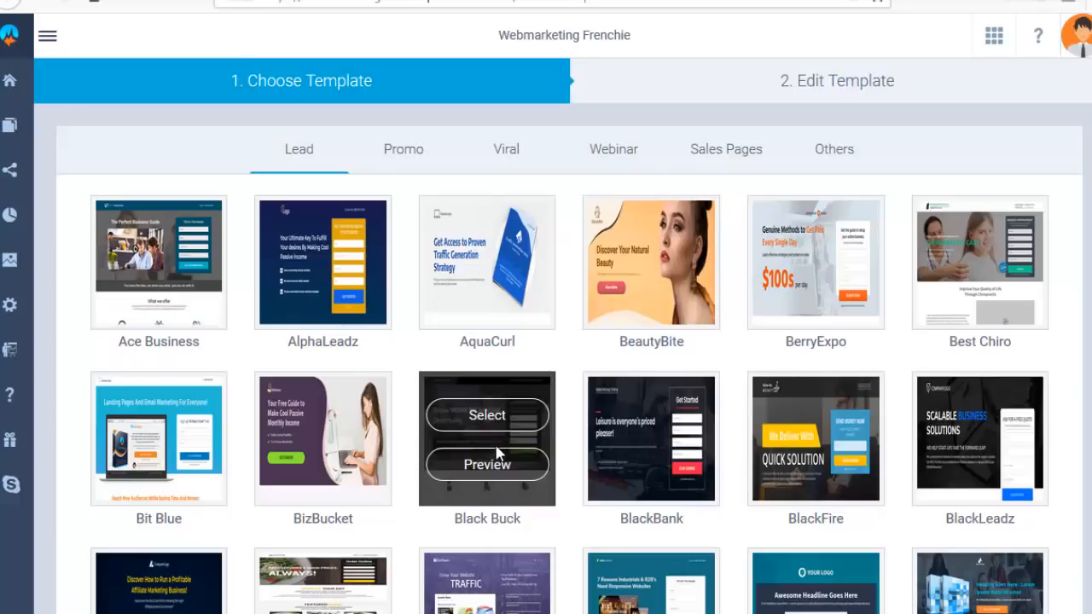
- Preview the lead templates one after another, starting with Black Buck, and close the preview
click(482, 463)
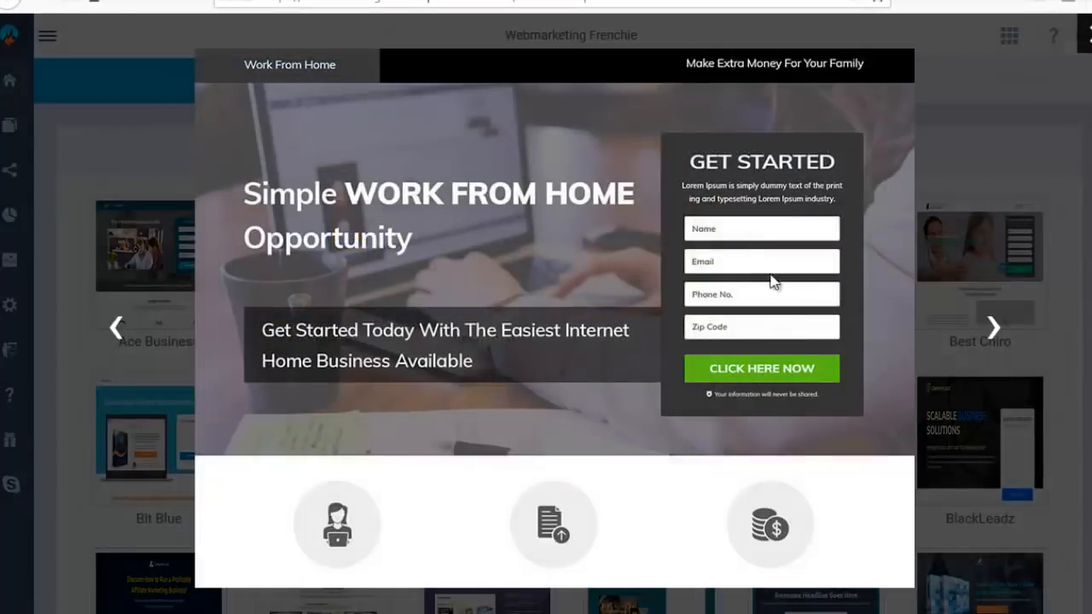
click(994, 329)
click(995, 328)
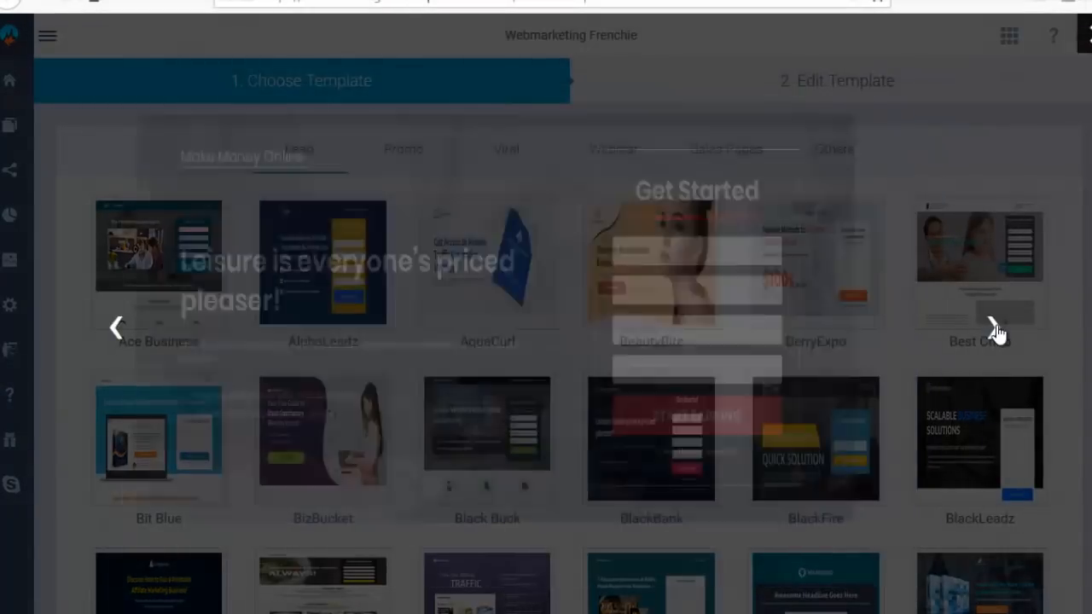
click(994, 328)
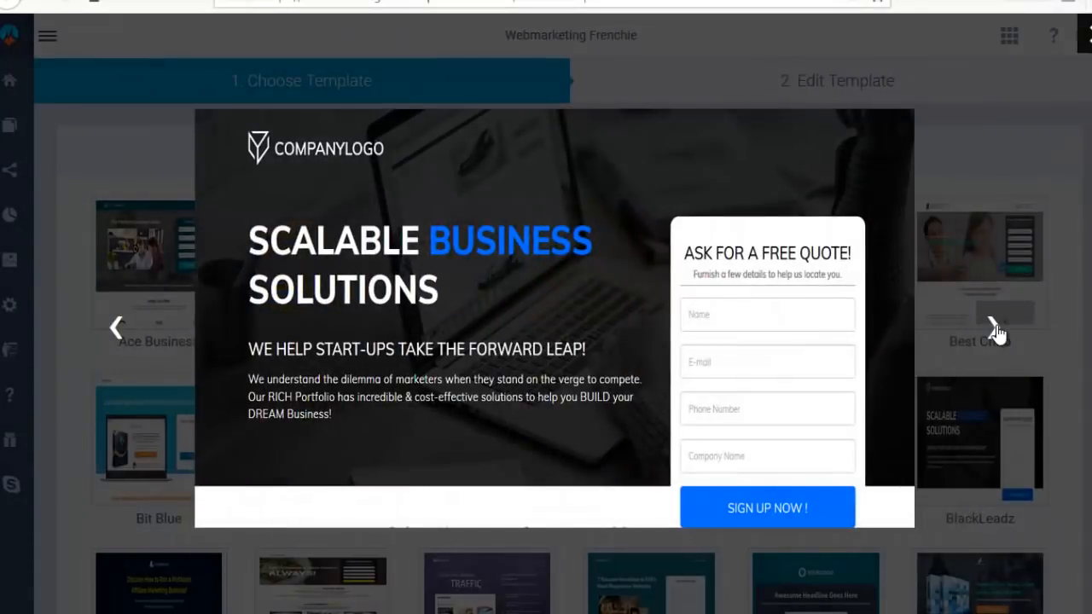
click(994, 329)
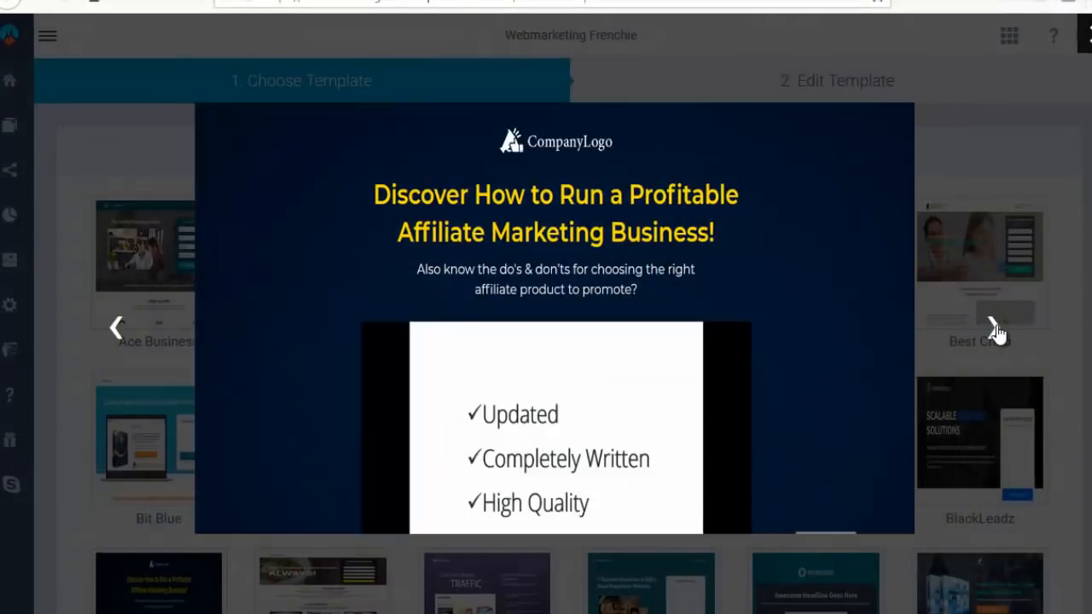
click(995, 328)
click(995, 329)
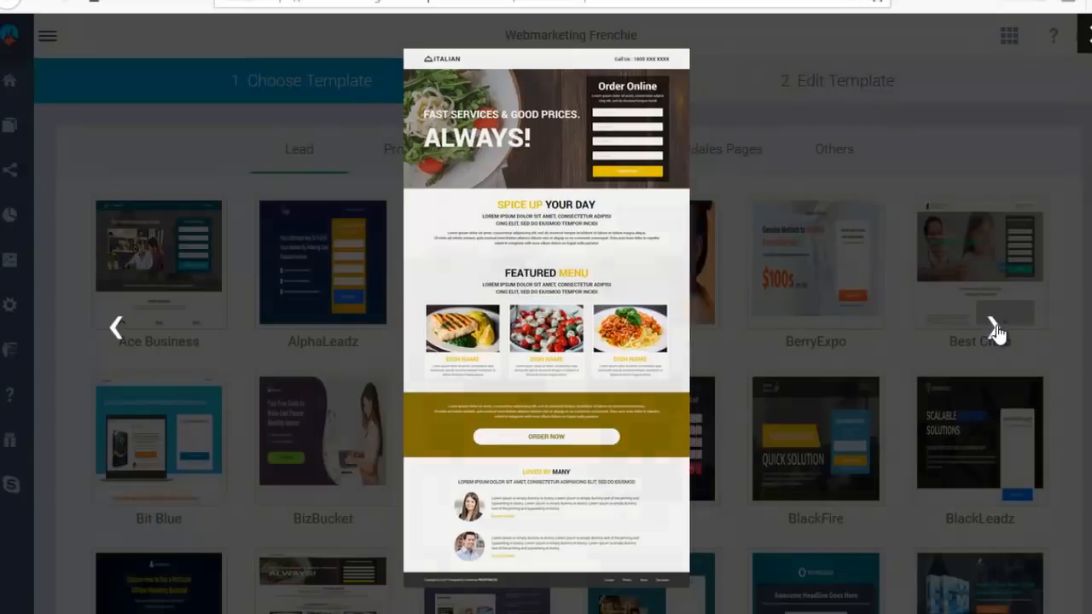
click(994, 328)
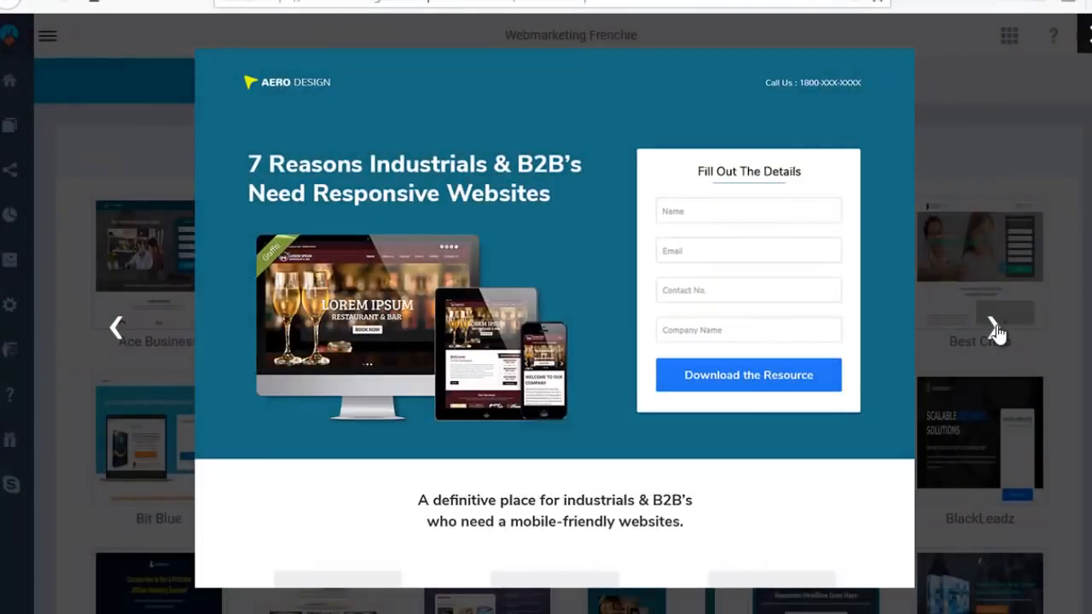
click(994, 329)
click(994, 328)
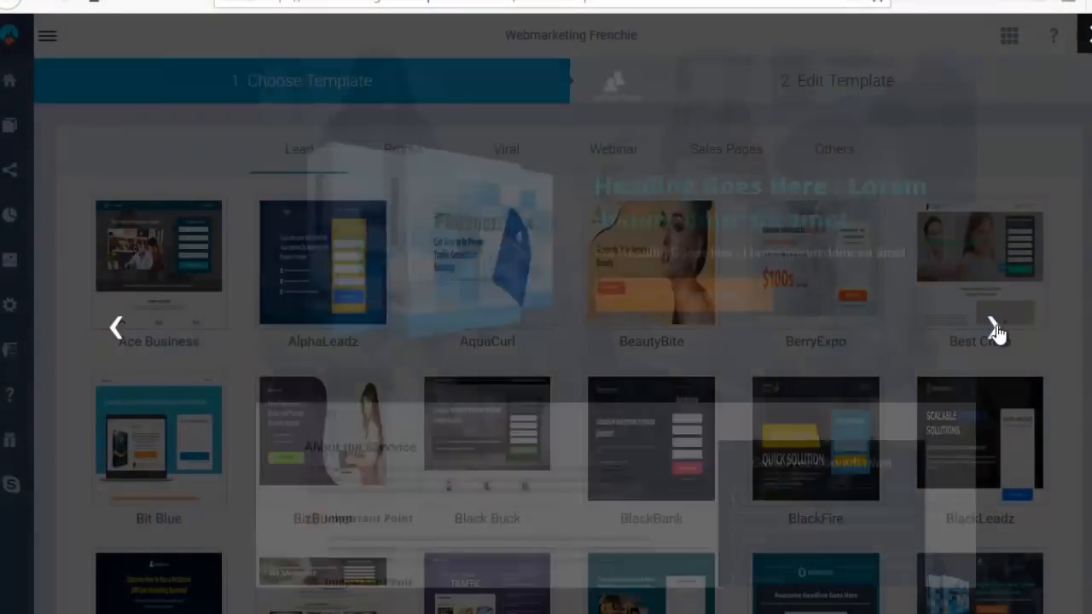
click(995, 328)
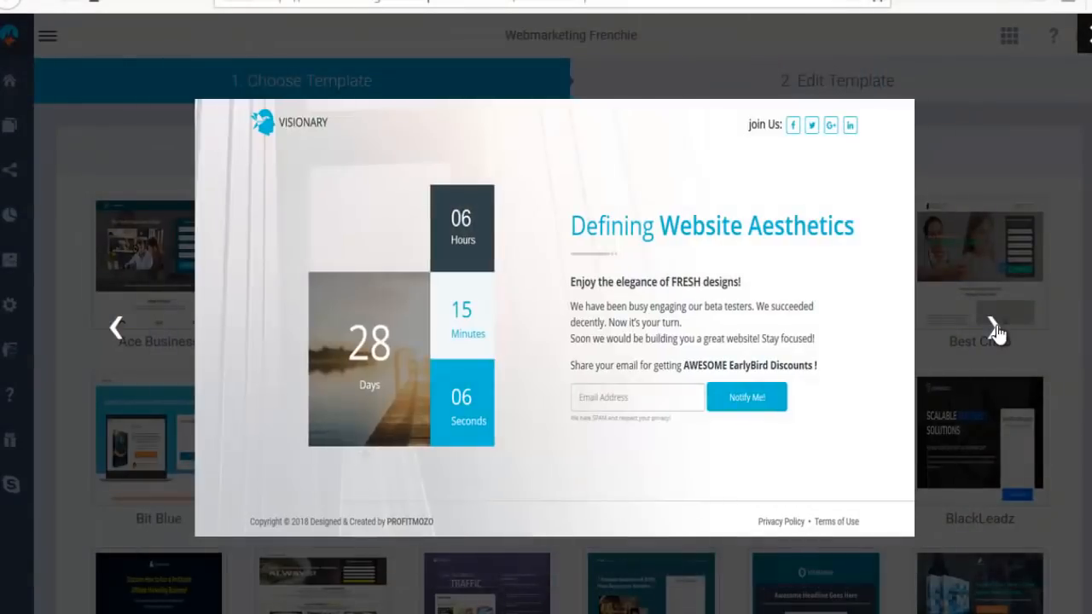
click(994, 328)
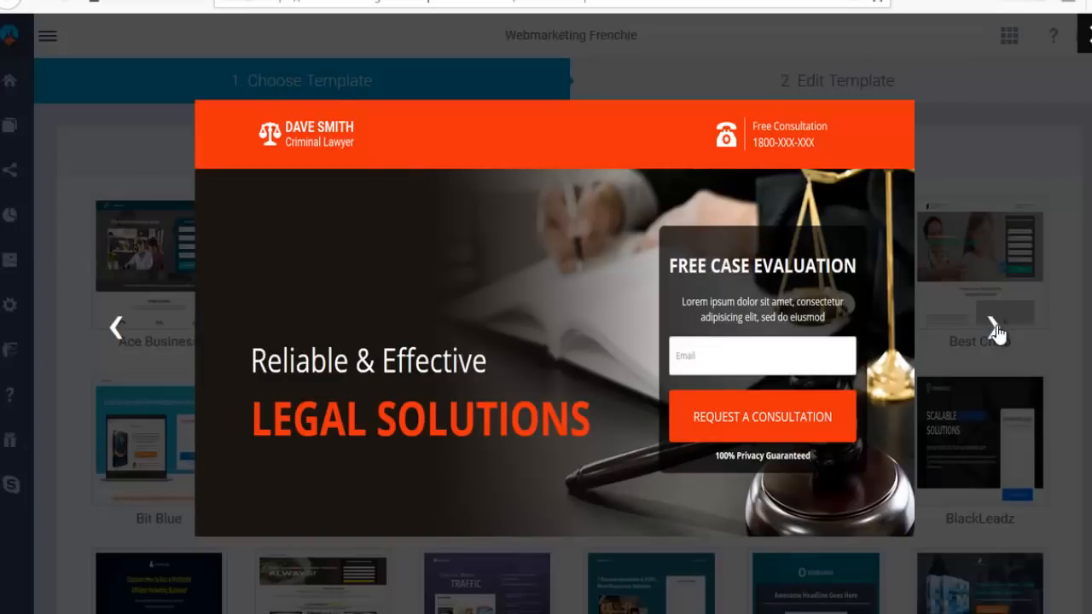
click(995, 329)
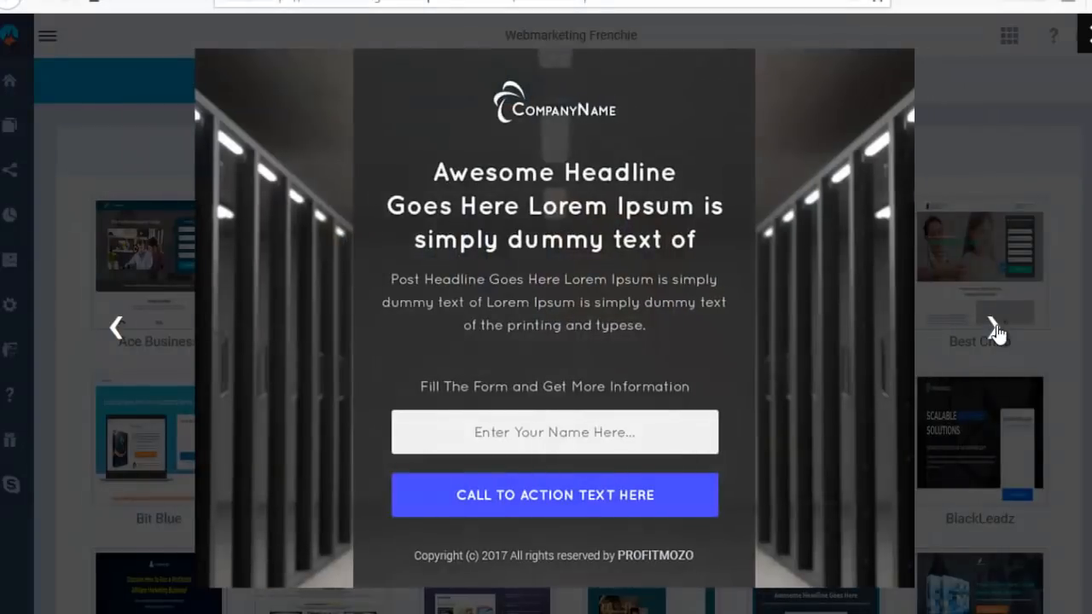
click(995, 329)
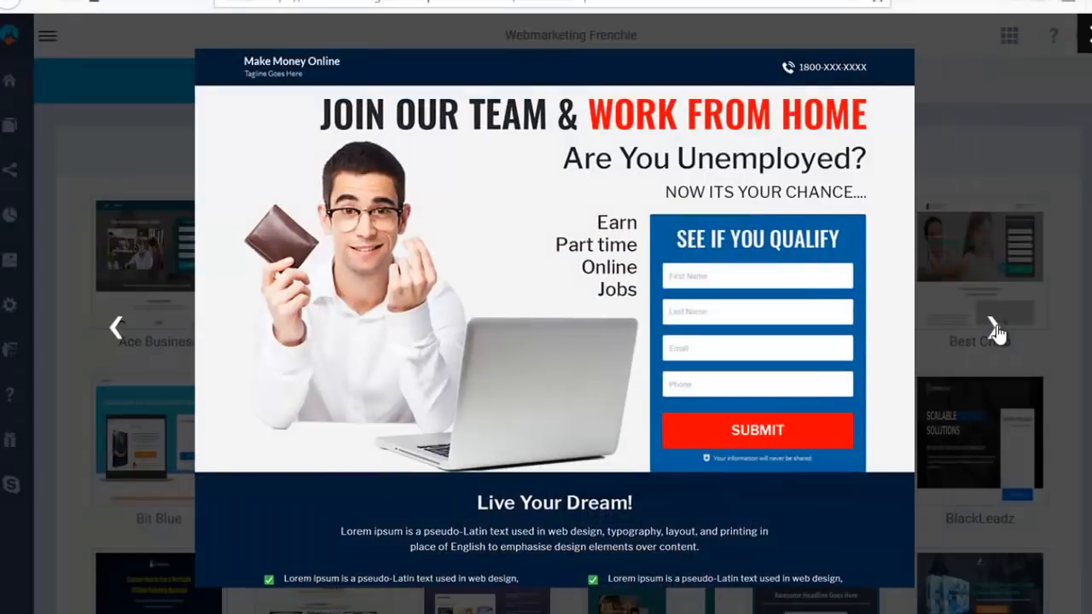
click(995, 328)
click(994, 328)
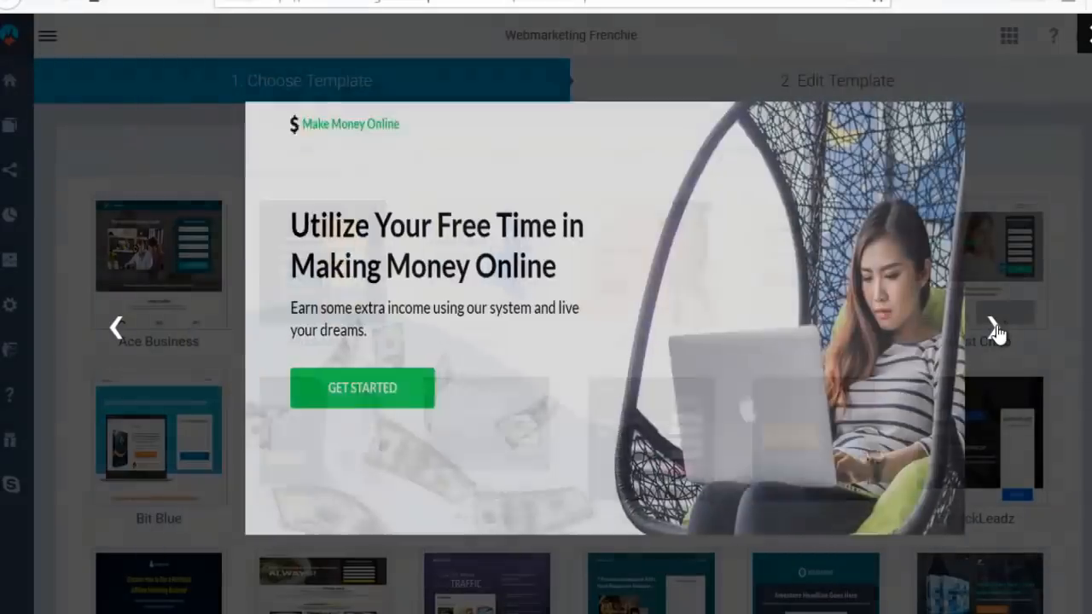
click(995, 329)
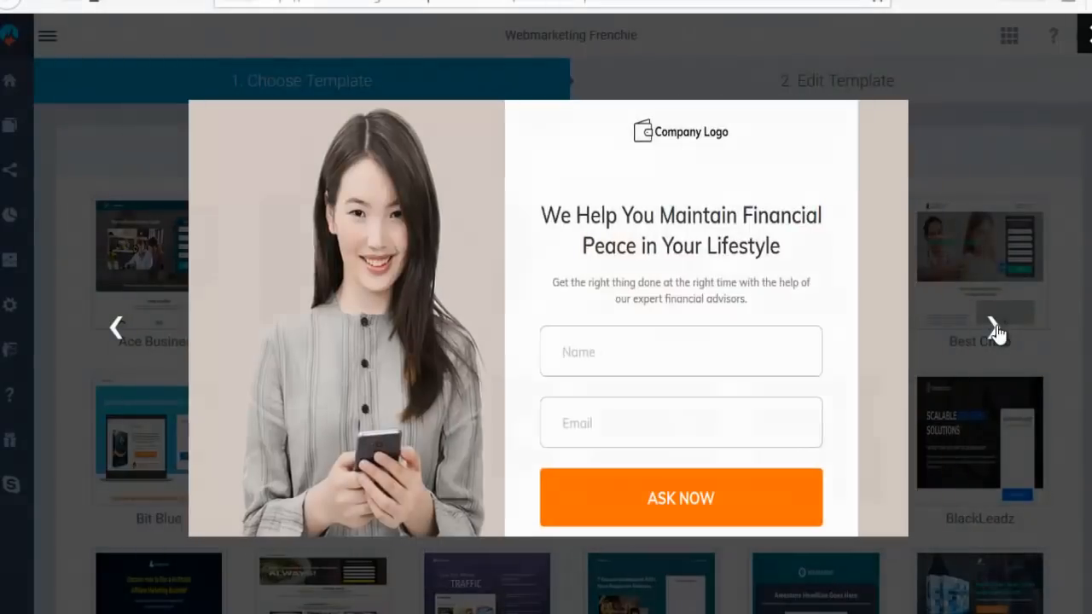
click(994, 329)
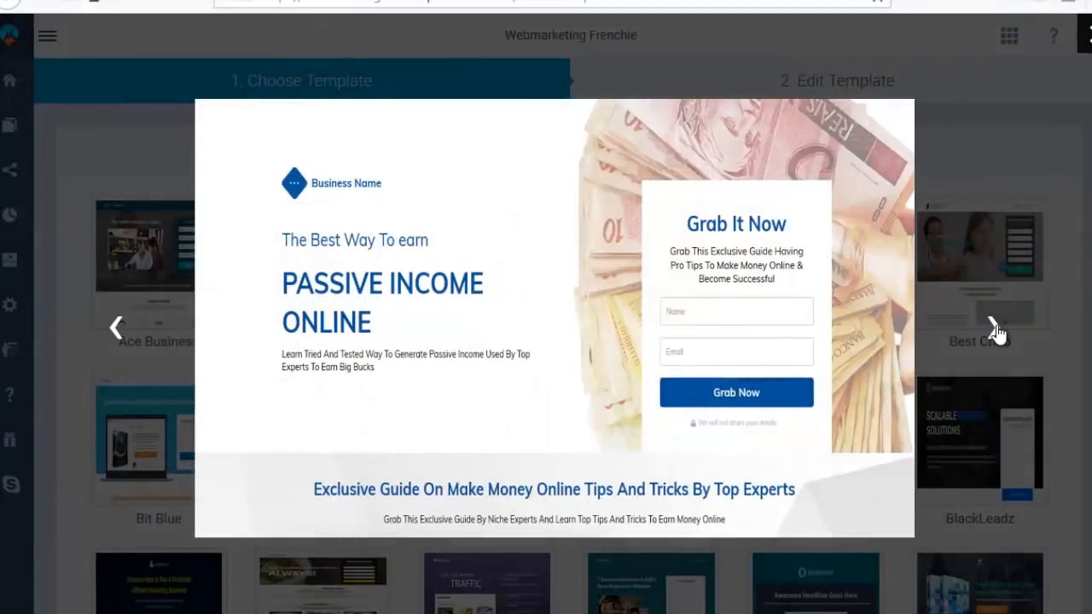
click(994, 328)
click(994, 329)
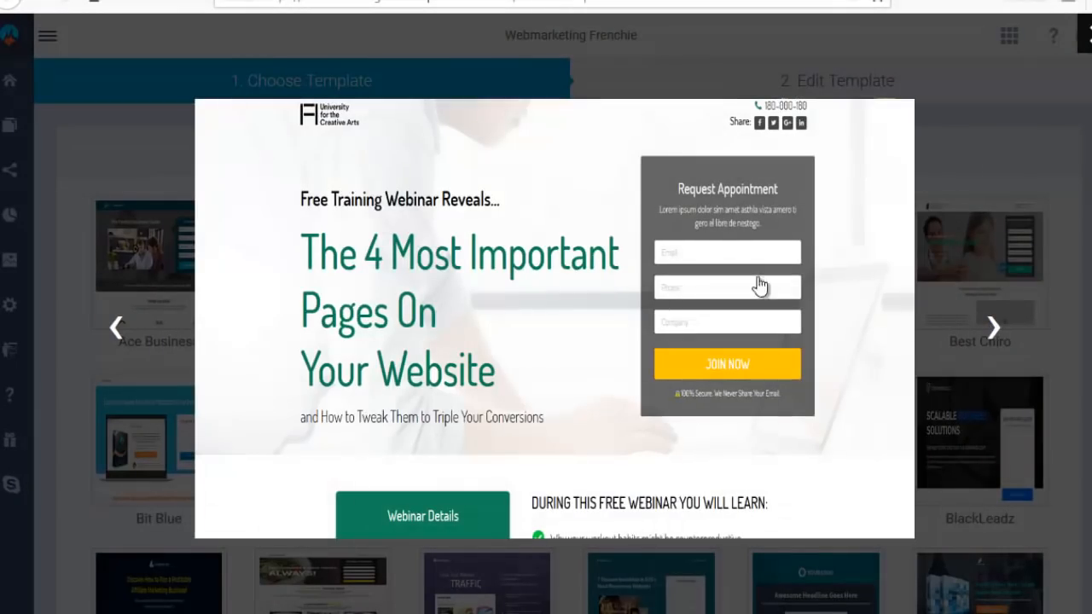
click(1074, 35)
- Look through the Lead templates and select Black Buck as the template for the page
scroll(776, 324, down, 5)
scroll(776, 324, down, 20)
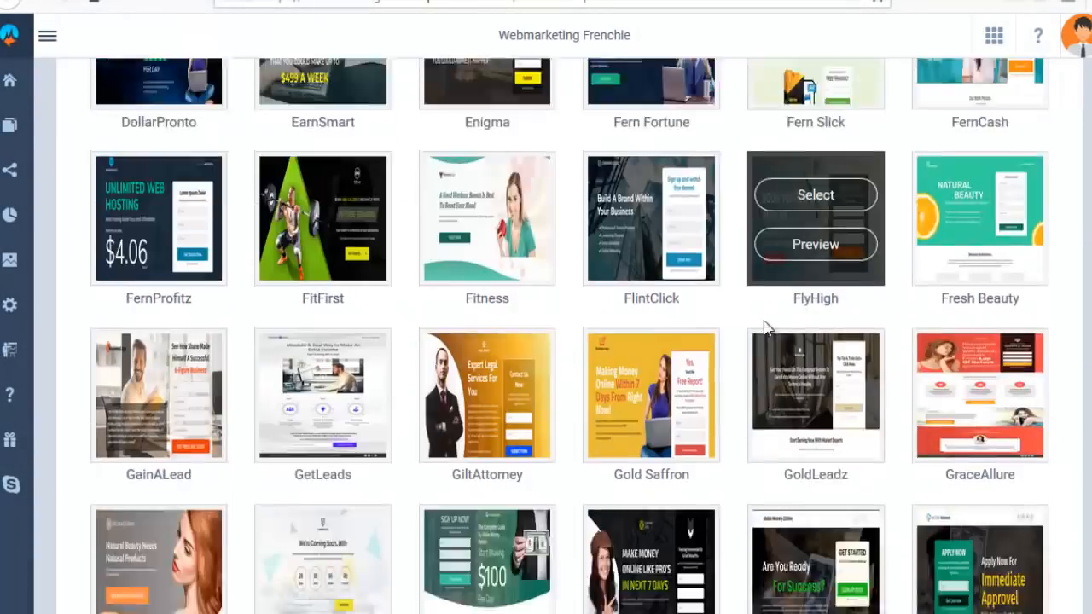
scroll(649, 347, up, 15)
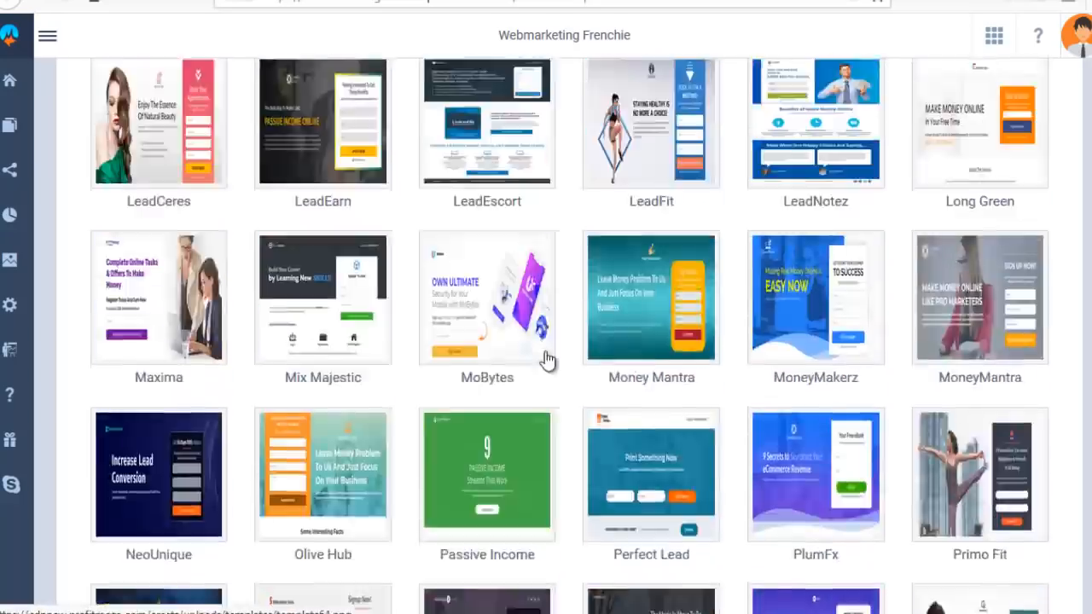
scroll(648, 347, down, 8)
scroll(646, 356, down, 10)
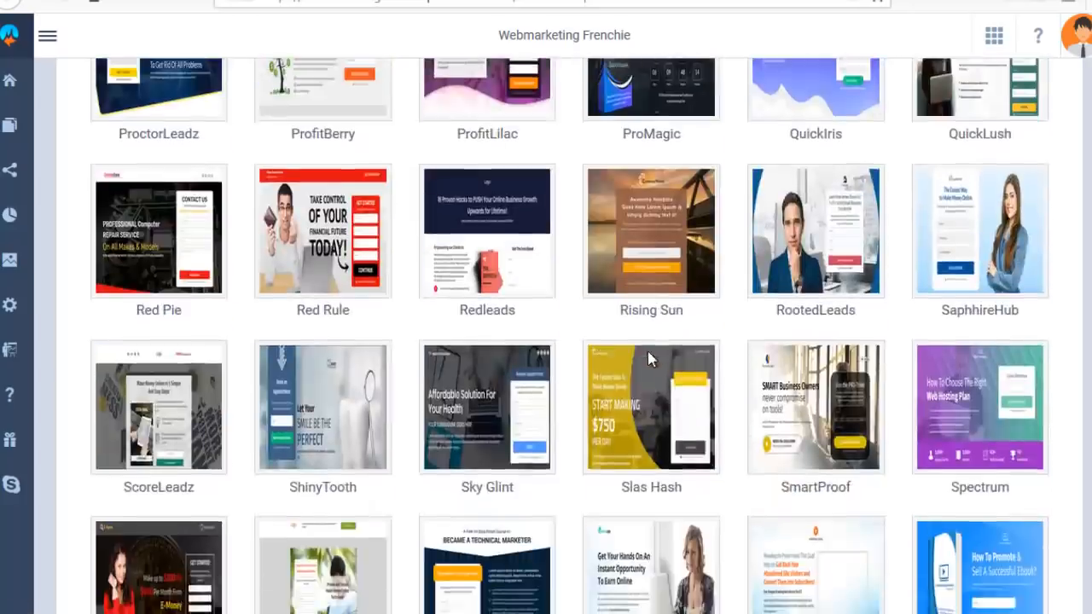
scroll(645, 362, up, 20)
scroll(697, 309, up, 6)
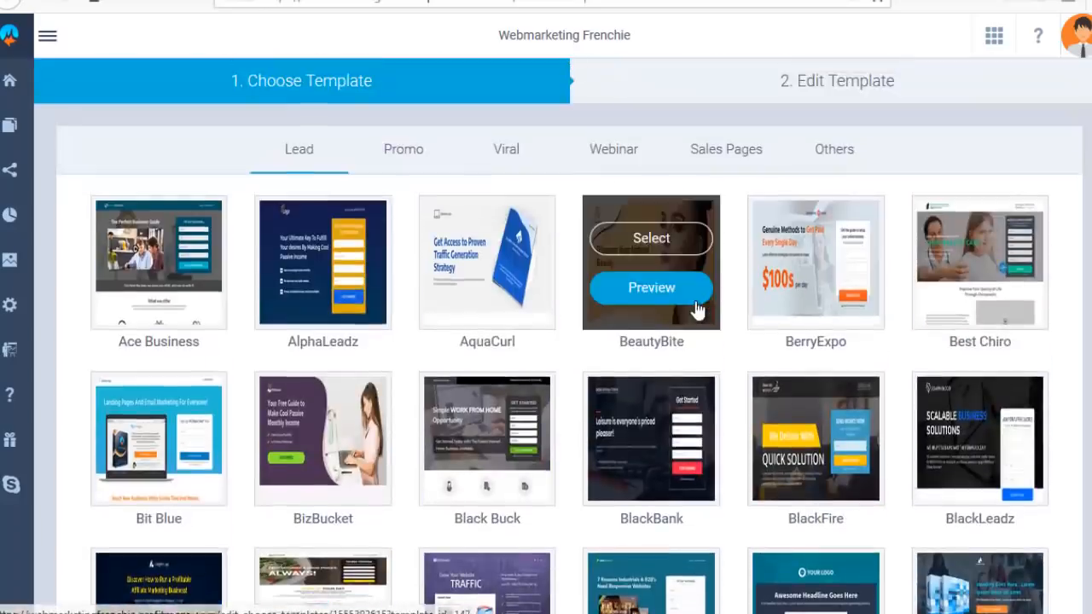
scroll(695, 287, down, 2)
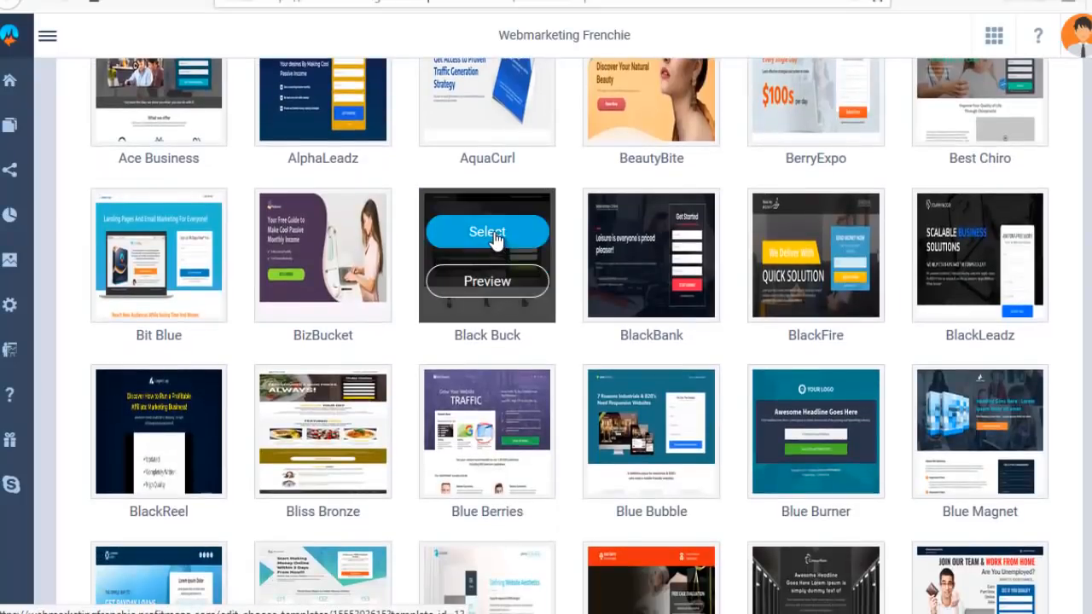
click(493, 236)
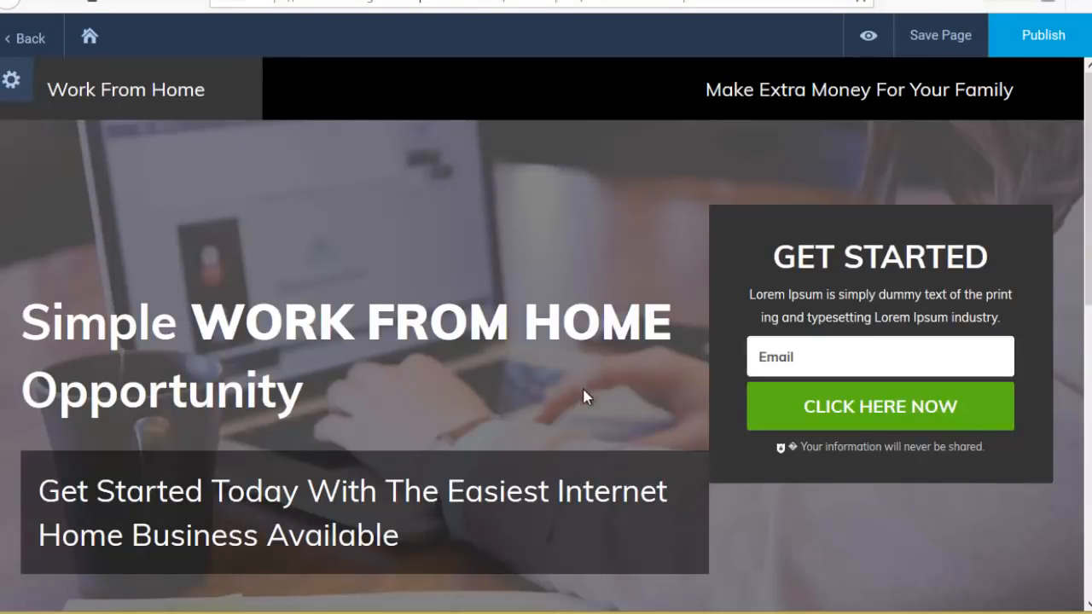
- Edit the header tagline beginning with "Make" to read "Mdgzrdg texte Extra Money For Your Family"
click(751, 94)
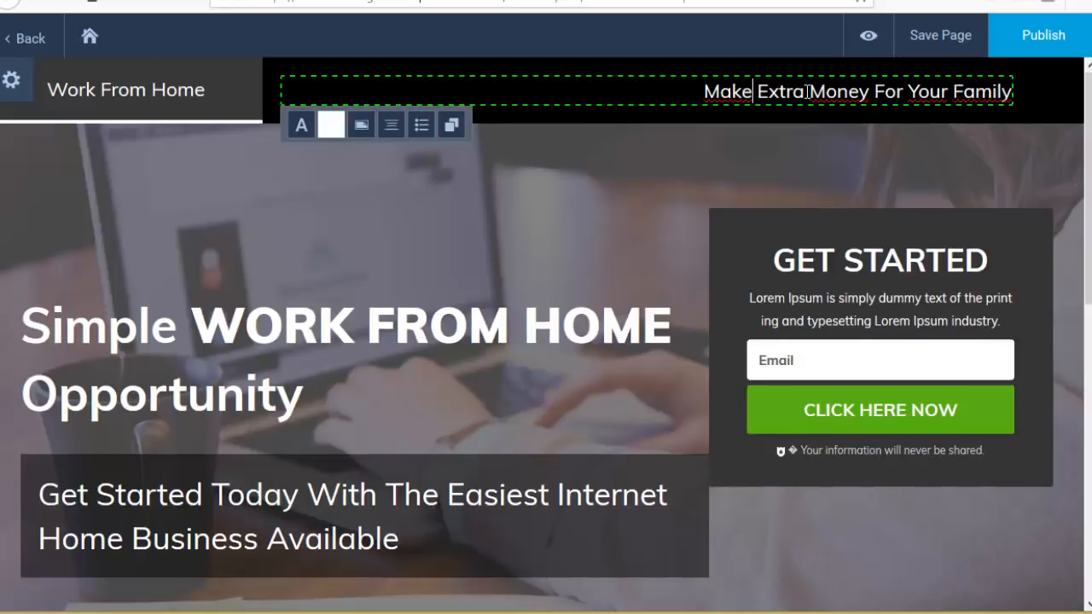
key(BackSpace)
key(BackSpace)
key(BackSpace)
text(dgzrdg)
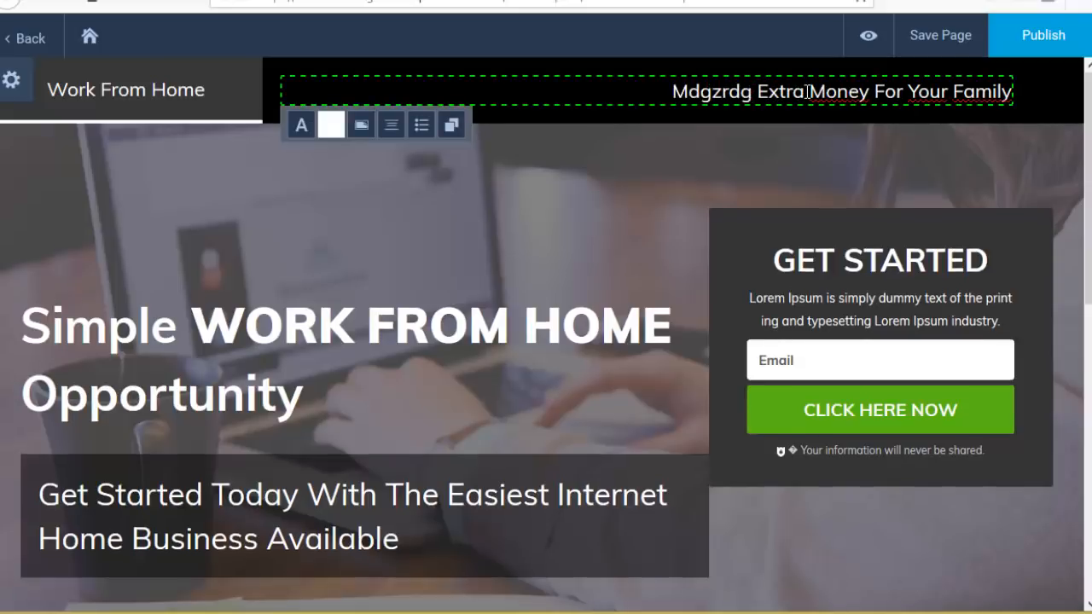
text( texte)
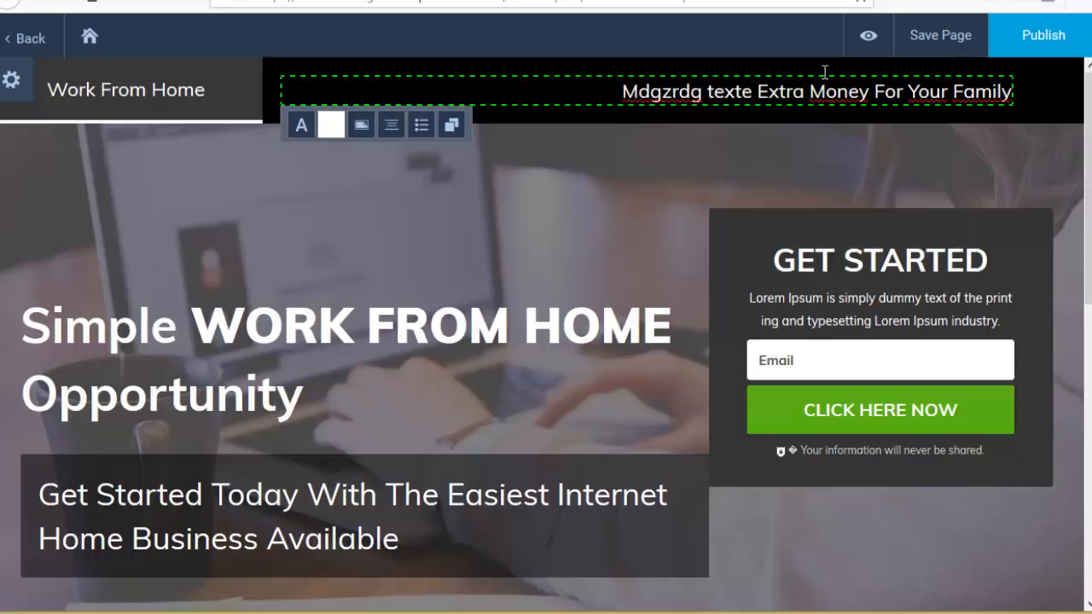
- Increase the header tagline's text size and spacing slightly and set its font to Alegreya Sans
click(301, 125)
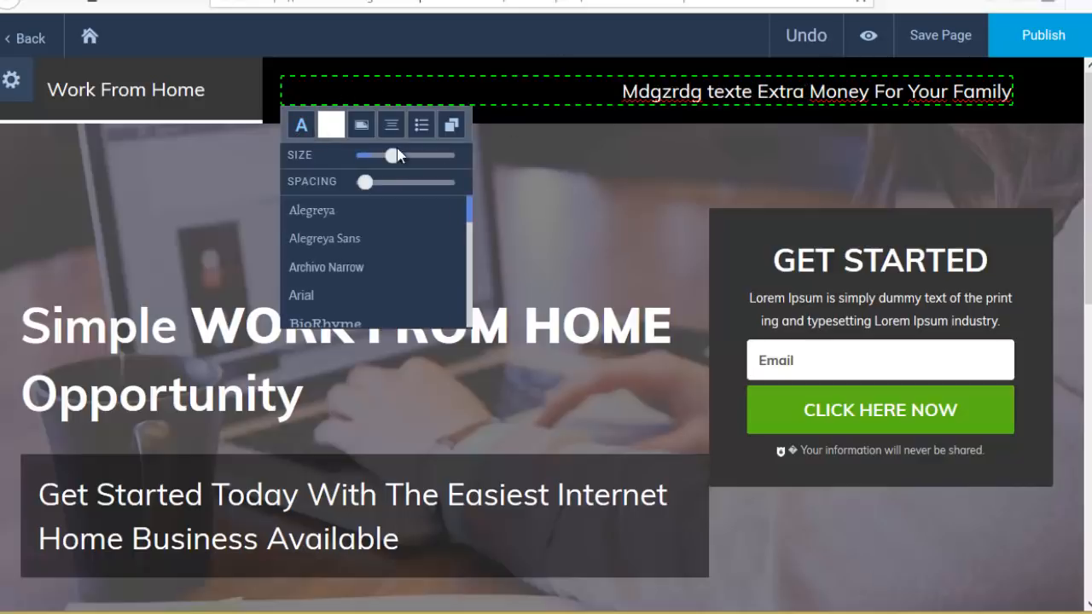
drag(404, 155, 383, 187)
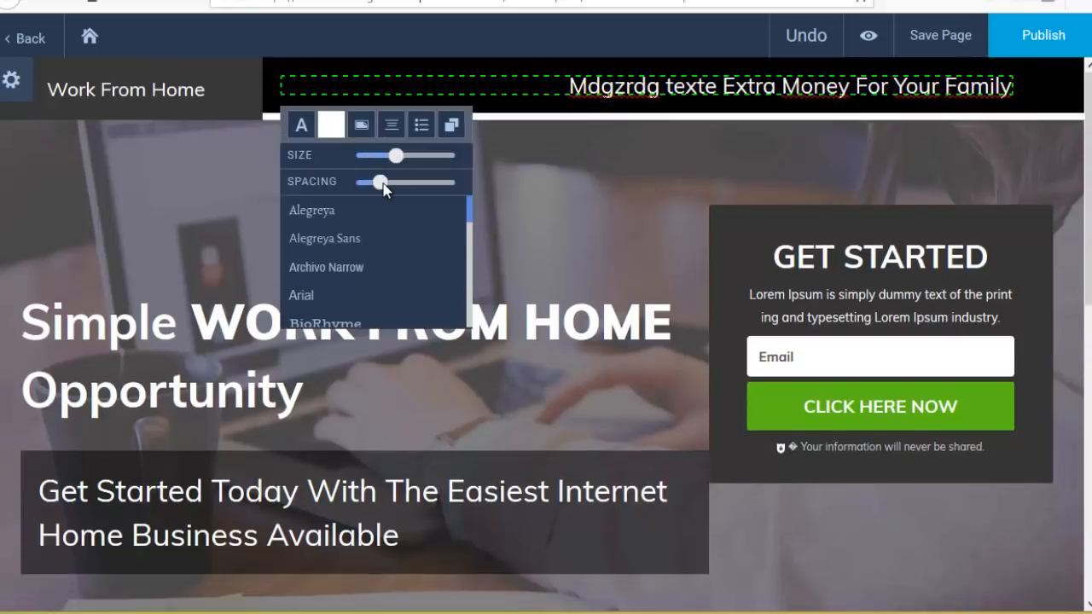
click(358, 238)
click(638, 118)
- Examine the background colour and image upload options for the hero section behind the headline
click(63, 154)
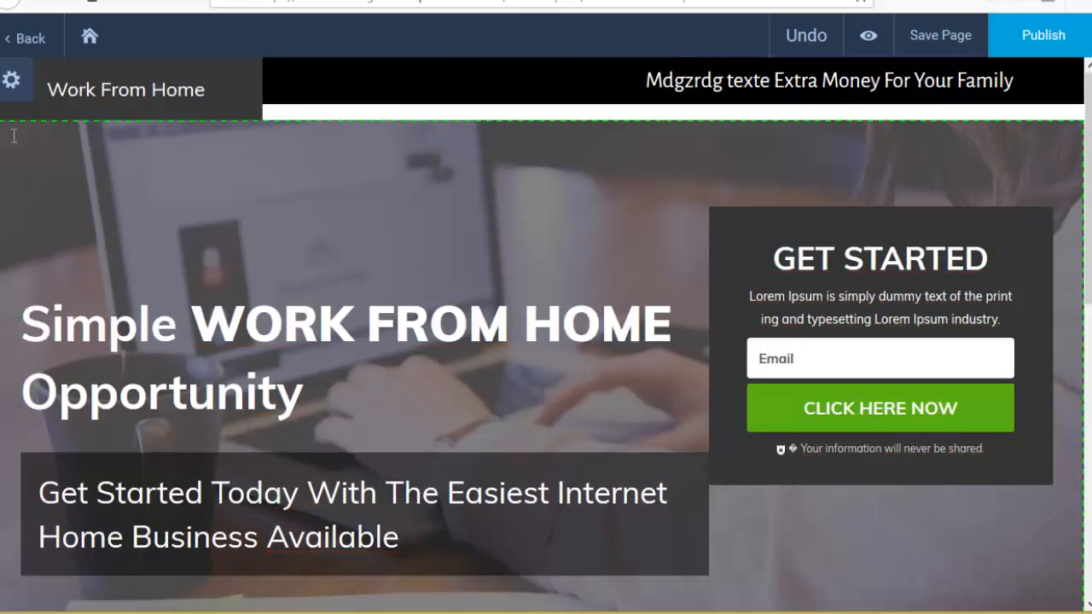
scroll(31, 180, down, 1)
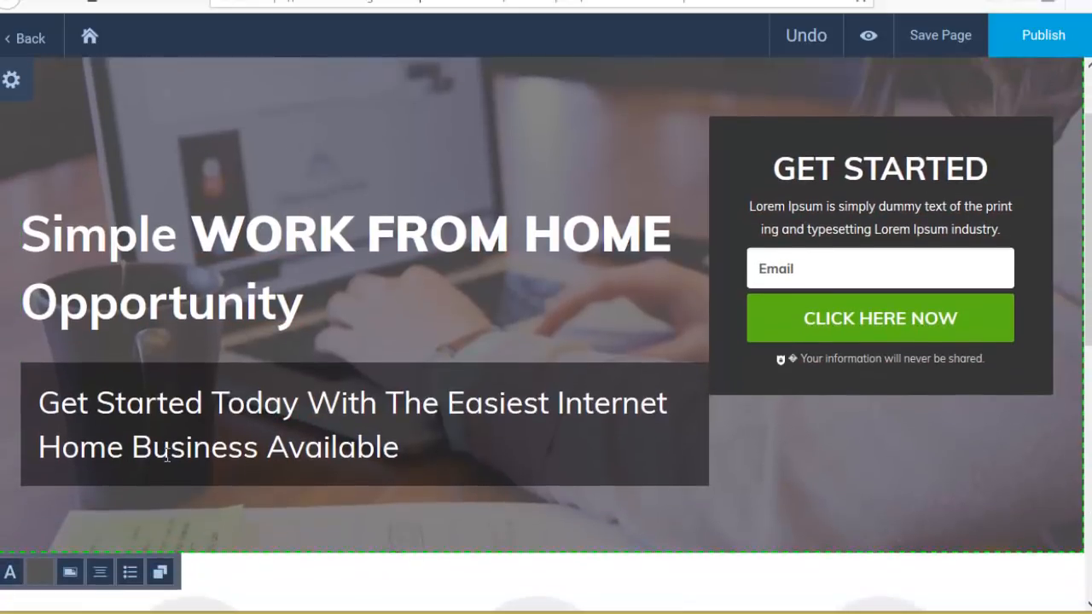
scroll(86, 487, down, 1)
click(71, 483)
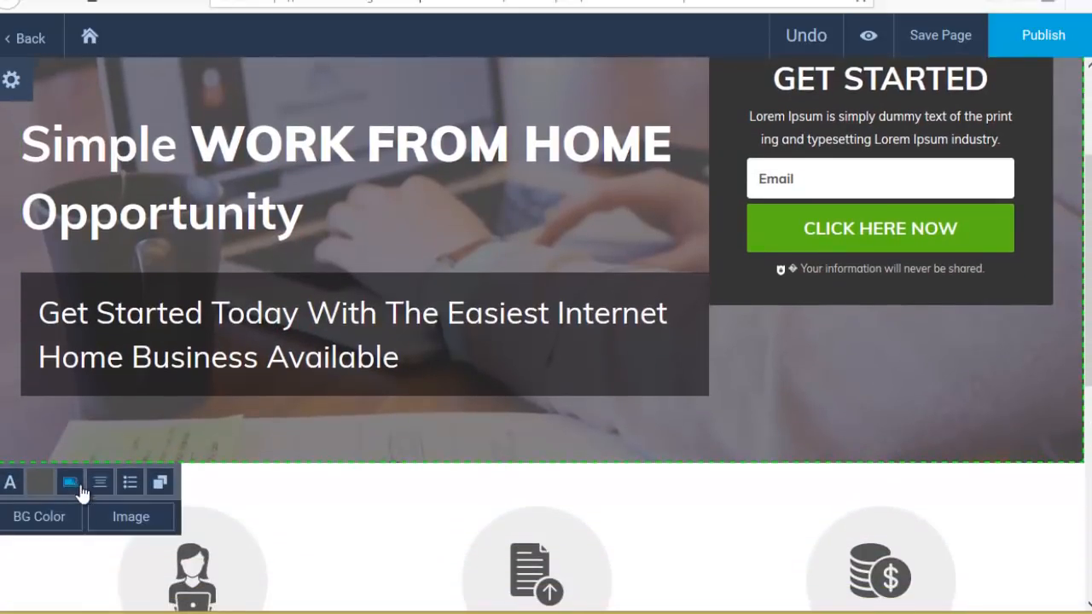
click(128, 524)
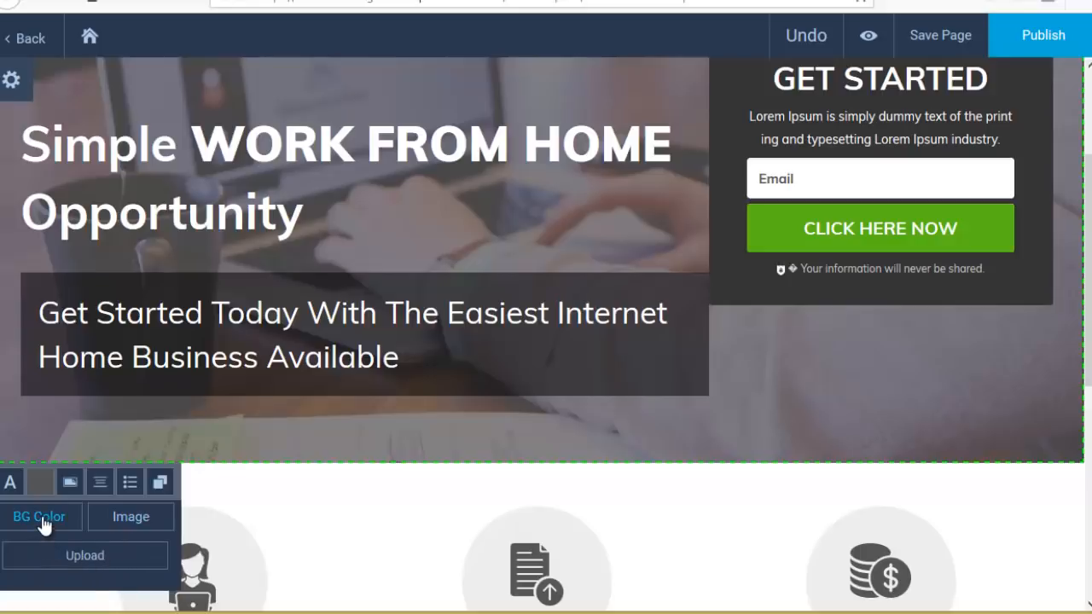
click(193, 405)
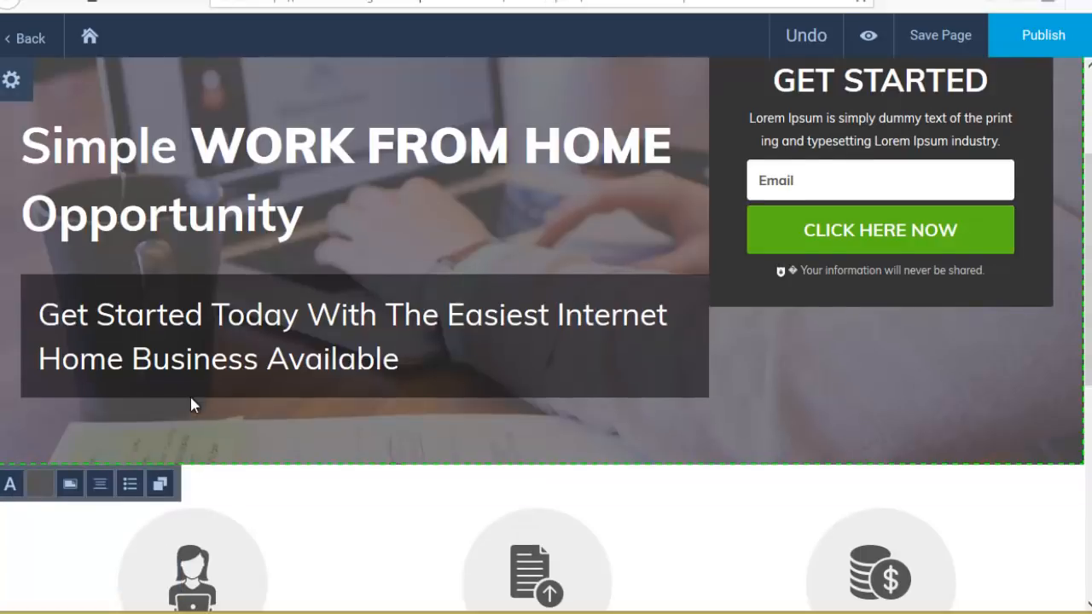
- Insert "VOTRE TITRE" before "WORK FROM HOME" in the bold part of the main headline
scroll(191, 405, up, 2)
click(296, 322)
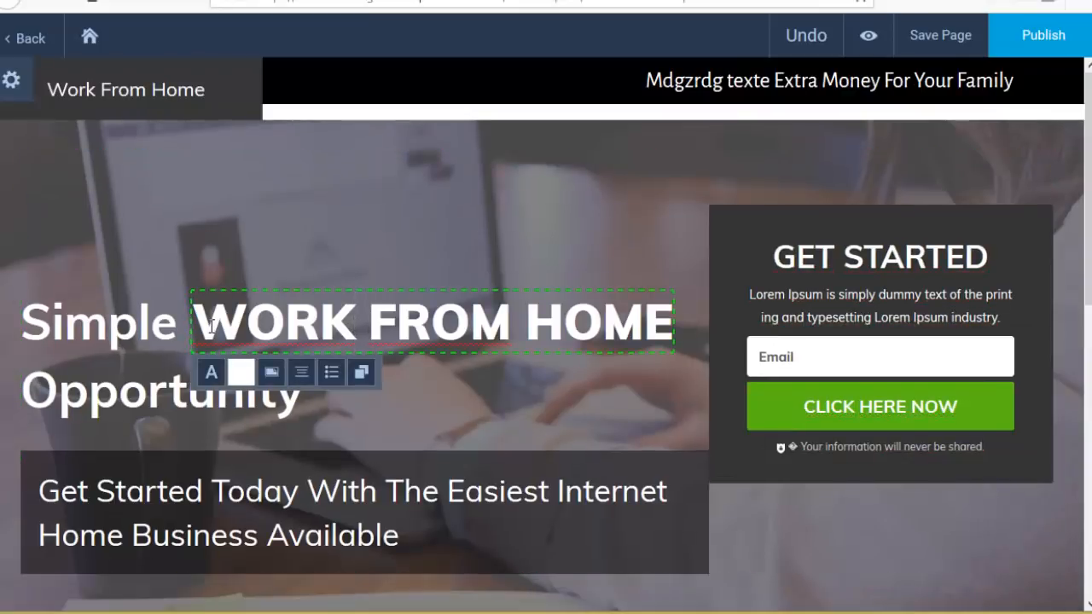
click(211, 327)
text(VOTRE TITR)
text(E)
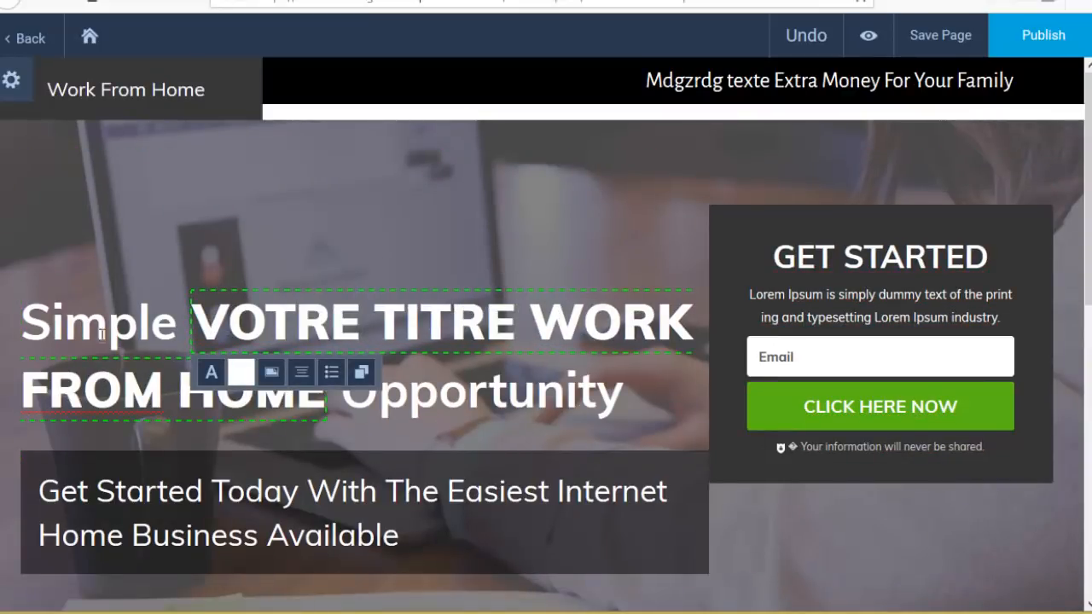
- Try several text colours on the bold part of the main headline and settle on bright green
click(240, 372)
click(246, 463)
click(239, 433)
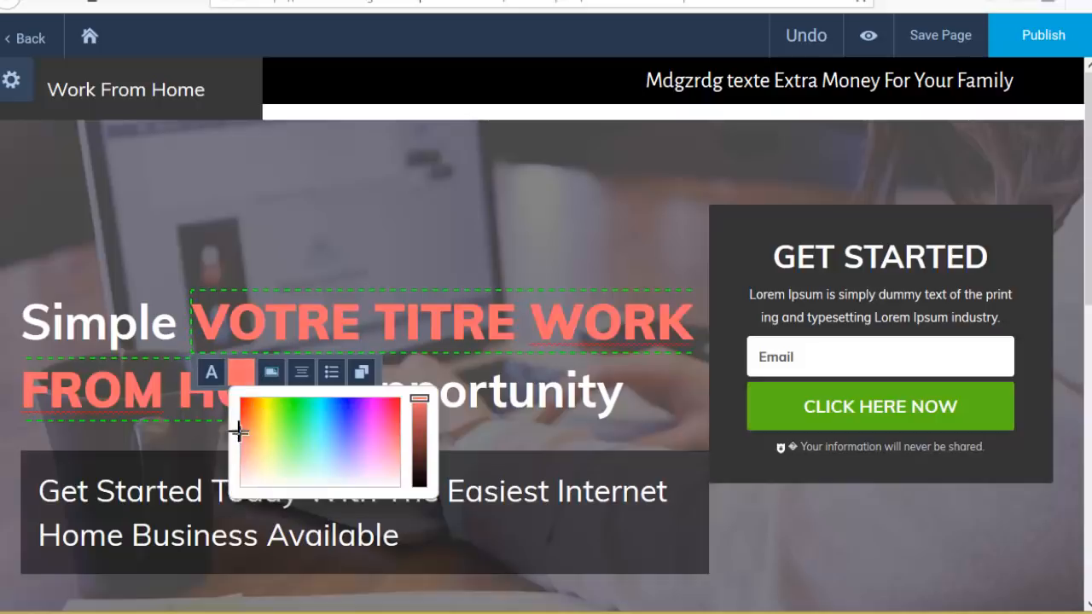
click(393, 476)
click(297, 411)
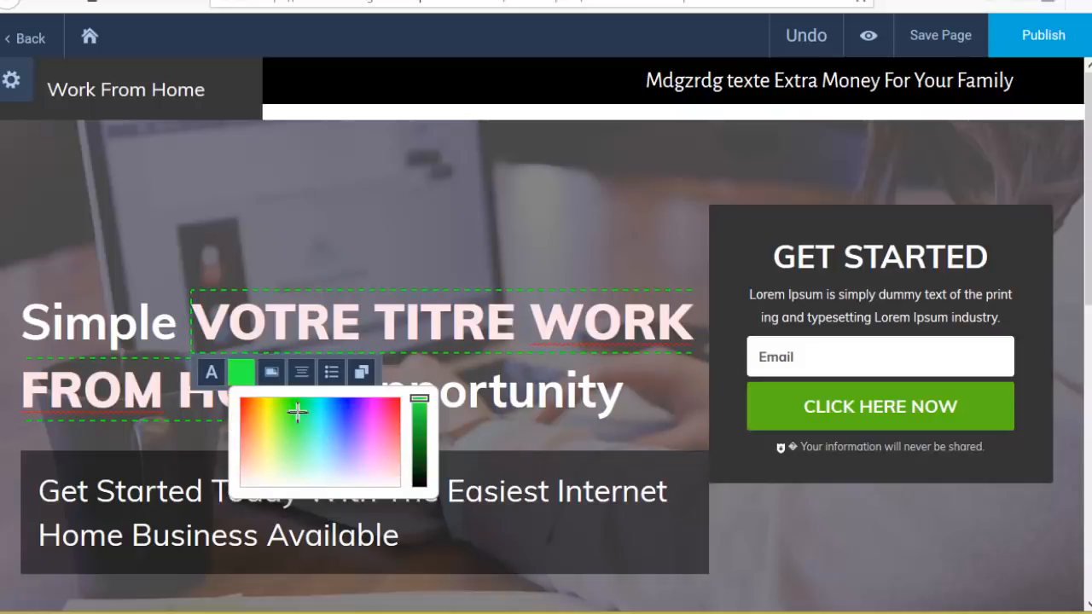
click(293, 260)
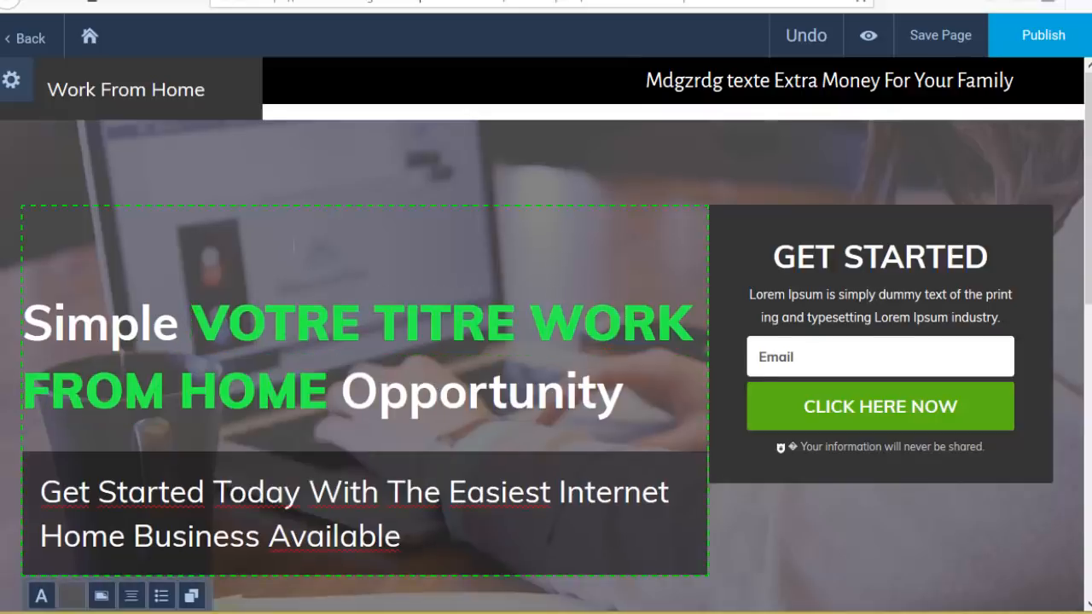
- Overwrite part of "Today With" in the subheading so it begins "Get Started Todadzedzh The Easiest Internet"
scroll(294, 266, down, 1)
click(392, 398)
drag(361, 399, 285, 400)
text(dzedz)
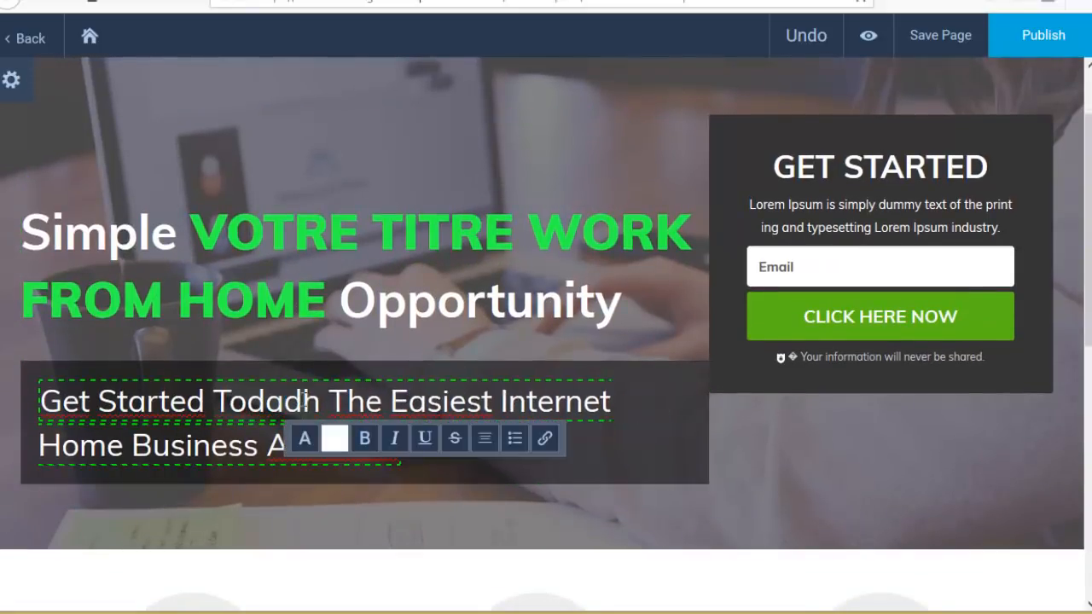
scroll(892, 202, up, 1)
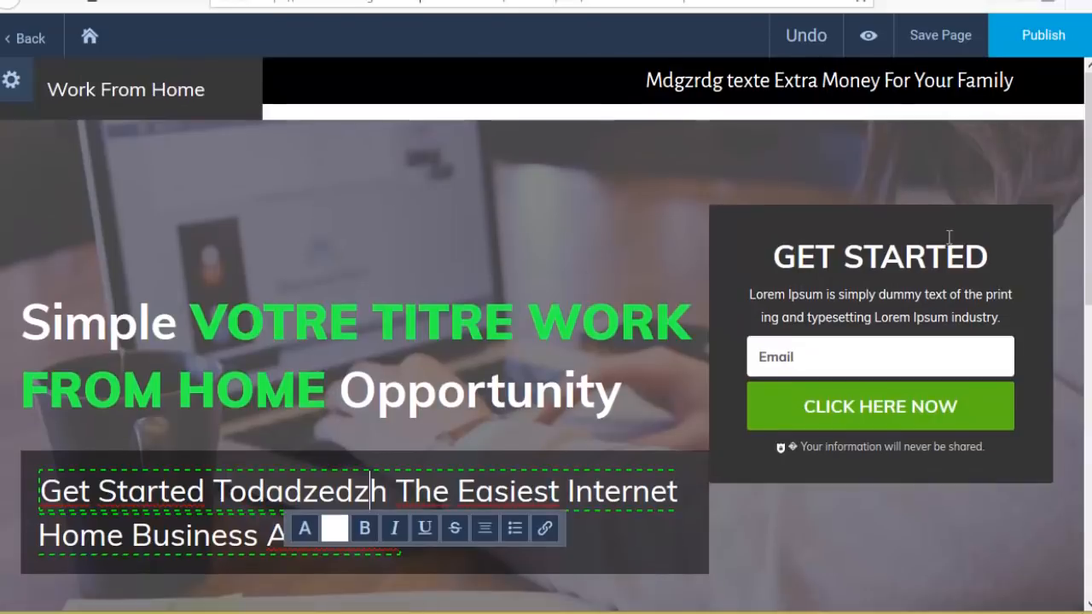
- Replace the opt-in form heading "GET STARTED" with "DEMARREZ"
click(965, 257)
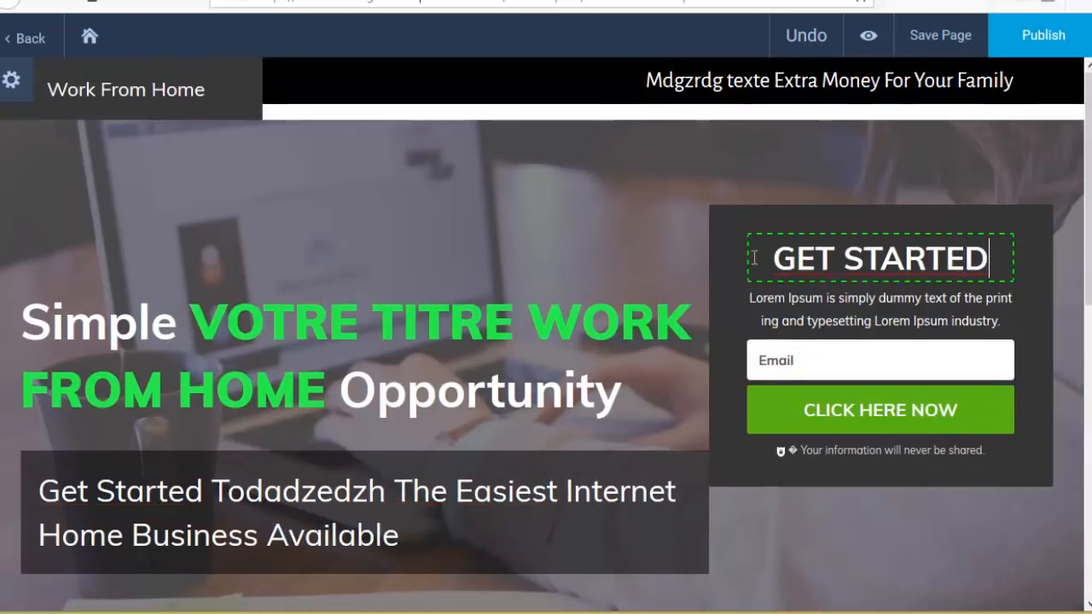
drag(989, 257, 717, 253)
text(DEMARREZ)
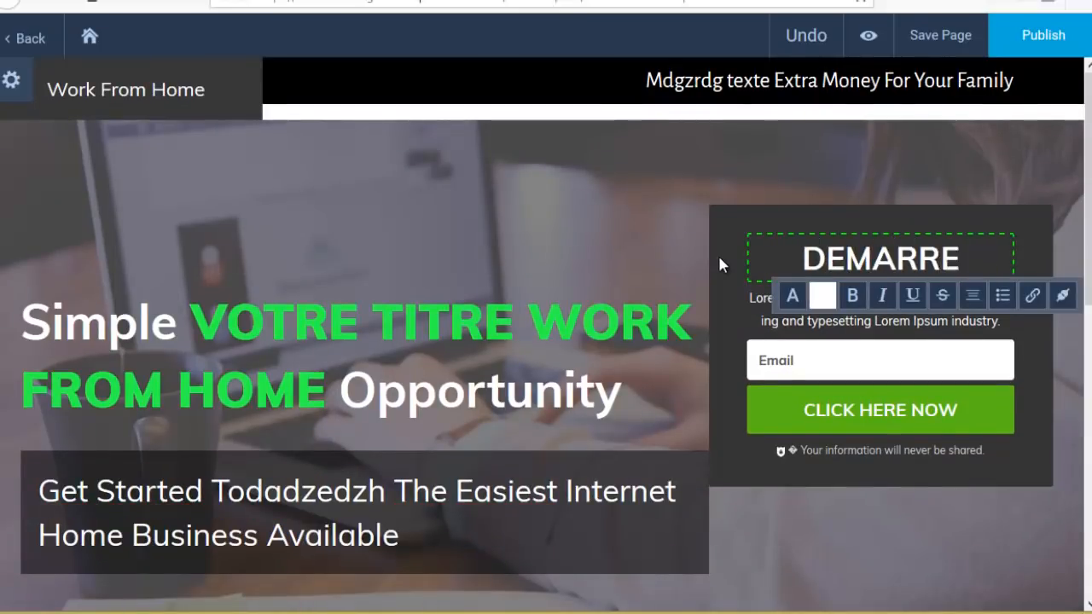
- Change the text of the opt-in form's green button to "CLIQUEZ ICI"
click(914, 407)
drag(959, 406, 796, 405)
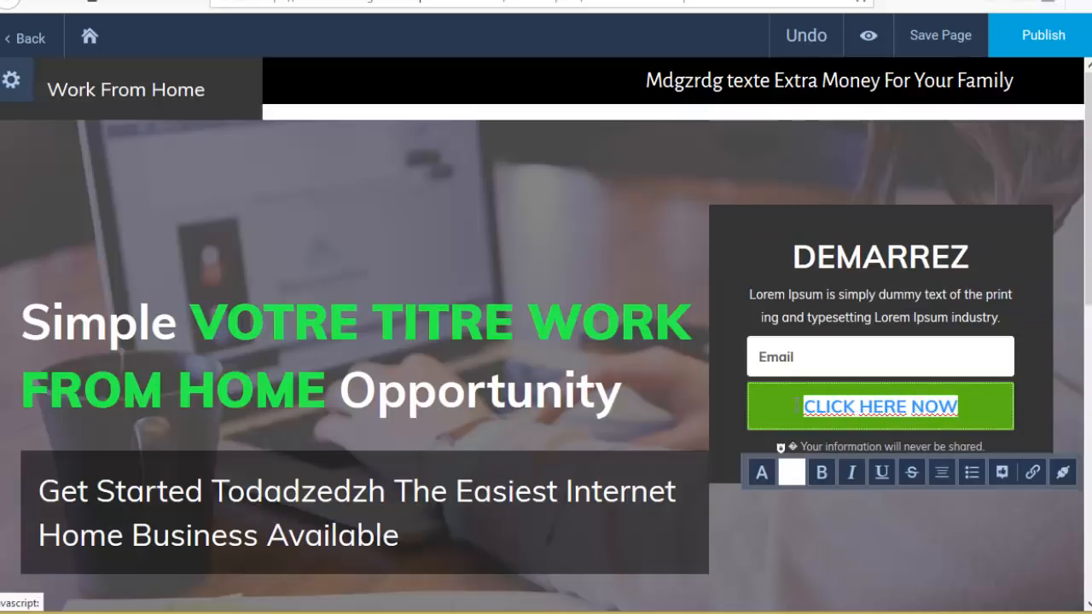
text(CLIQUEZ ICI)
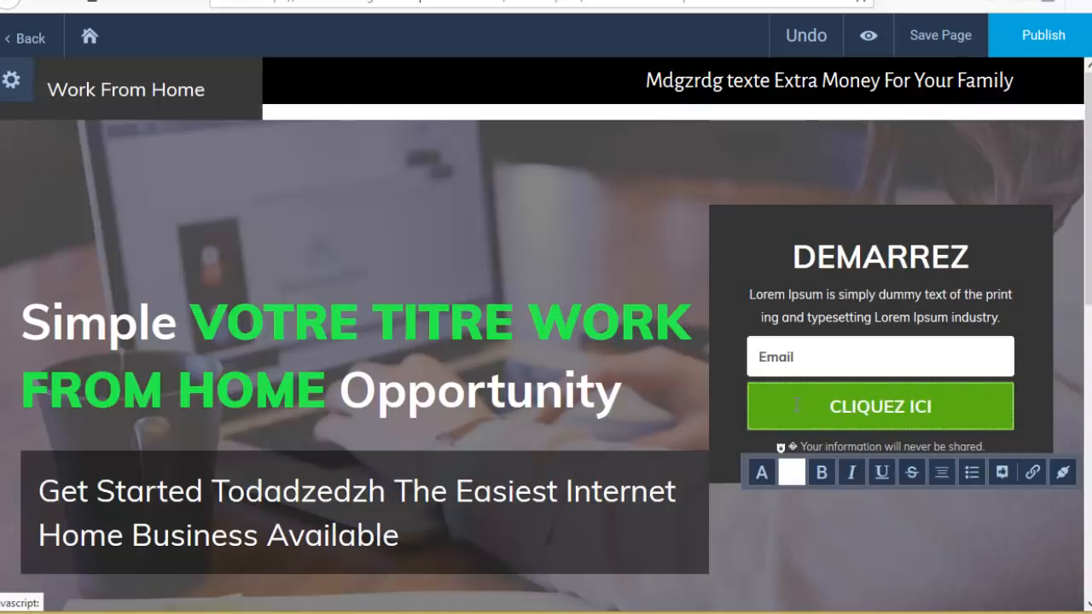
- Set the text colour of the "CLIQUEZ ICI" button to dark red
click(791, 482)
click(797, 522)
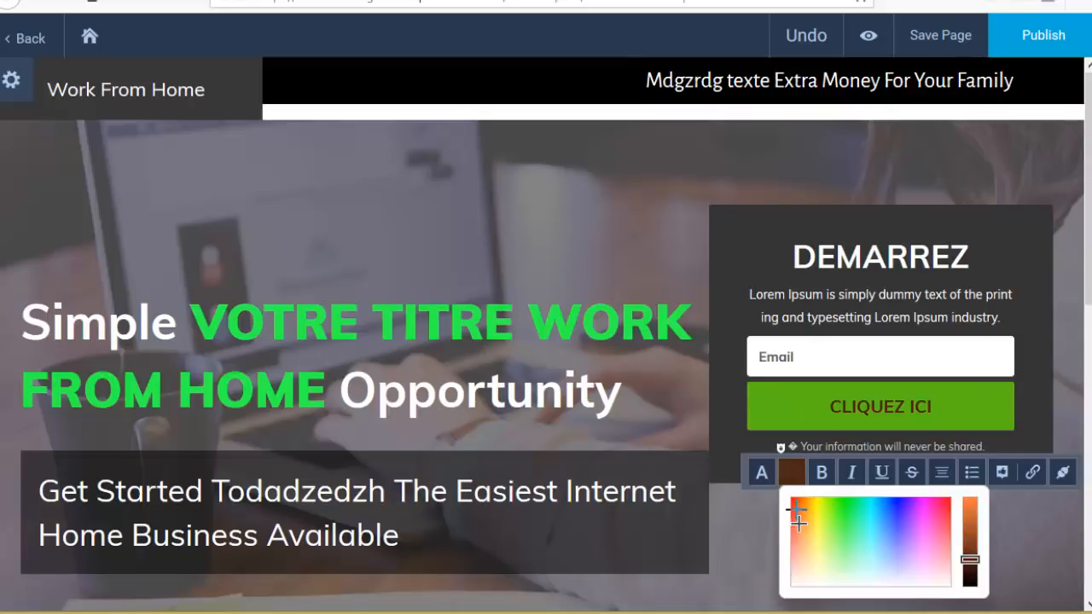
drag(797, 521, 792, 502)
click(697, 401)
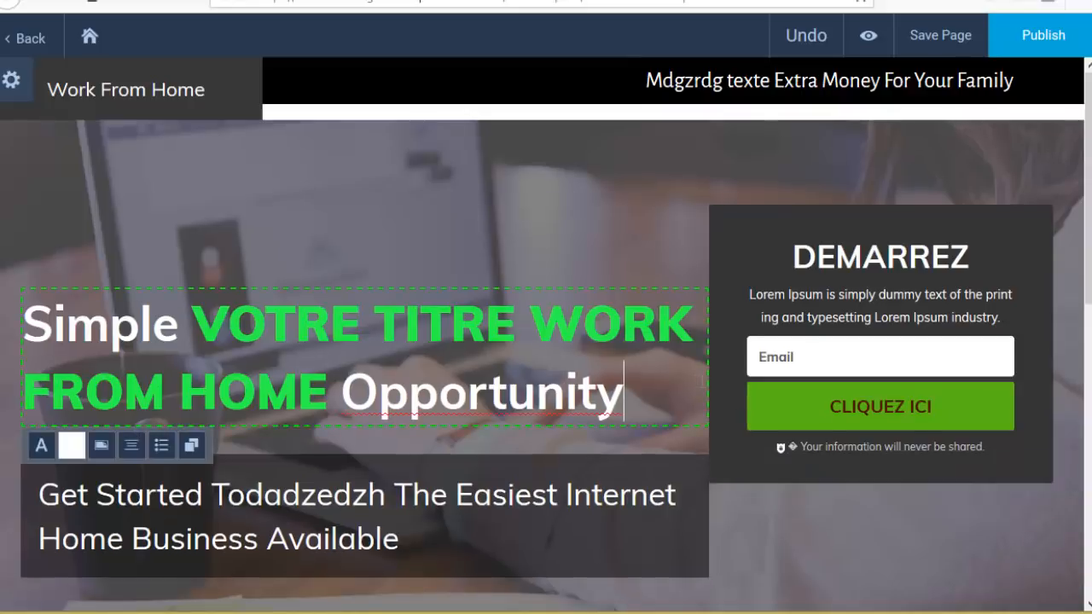
- Open the popup attached to the "CLIQUEZ ICI" button, replace its "Thanks!" heading with "MERCI !" and close it
click(973, 409)
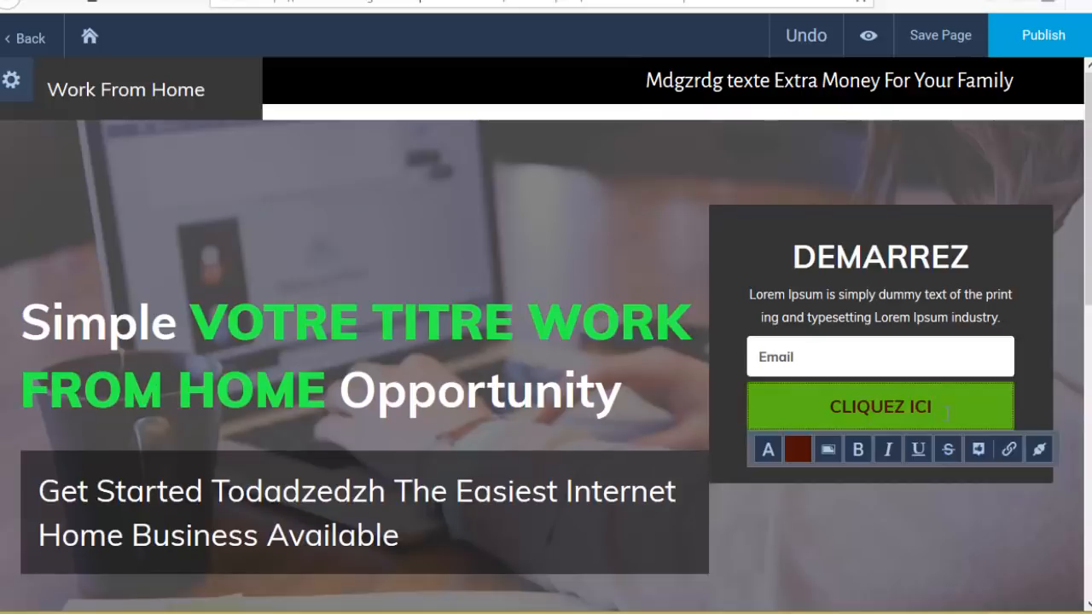
click(977, 451)
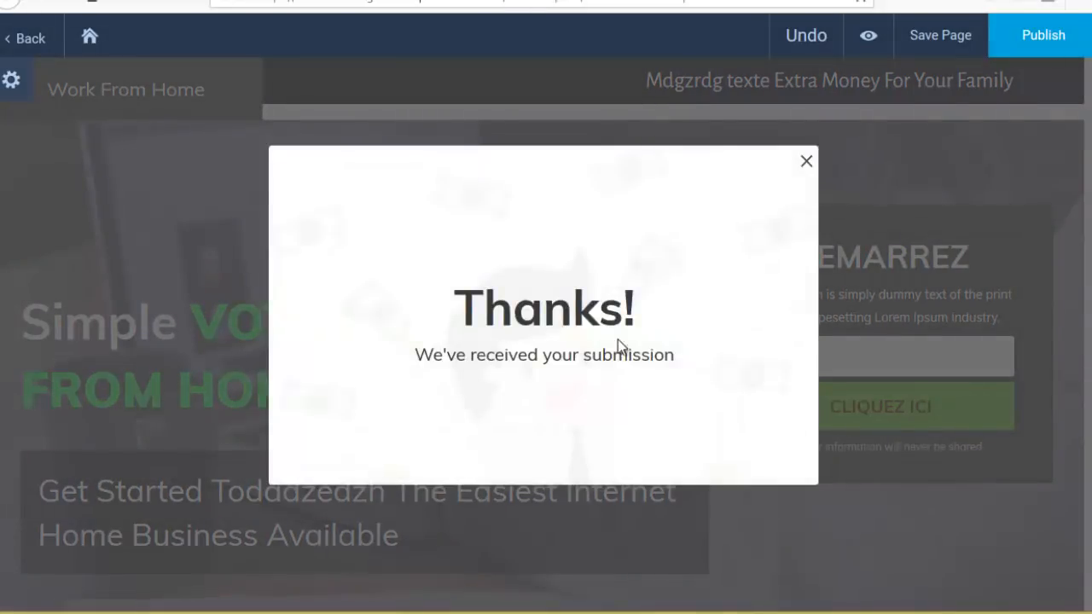
click(627, 313)
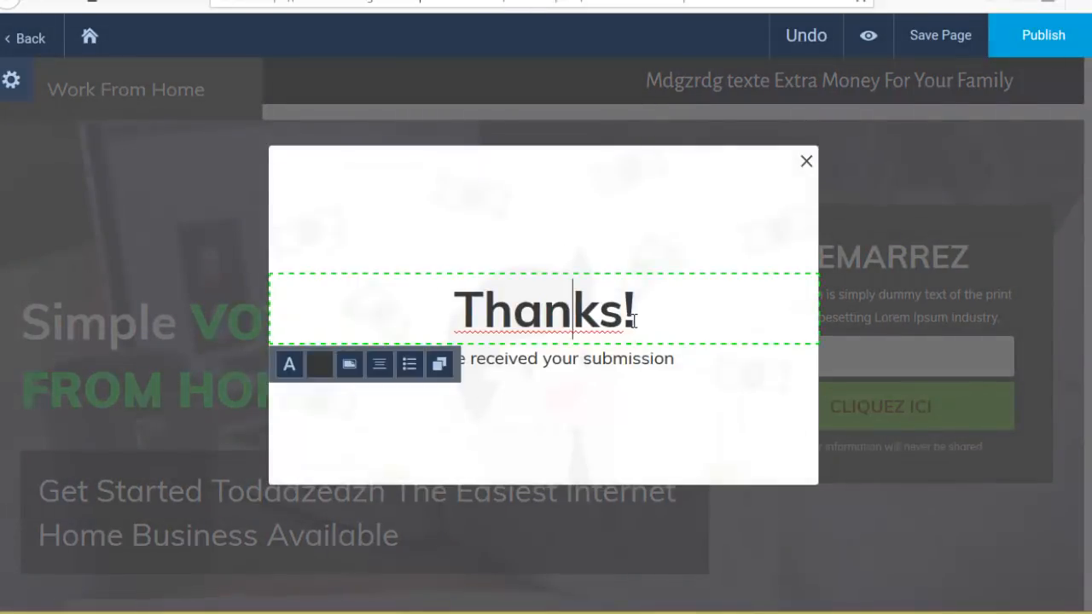
double_click(514, 318)
text(MERCI !)
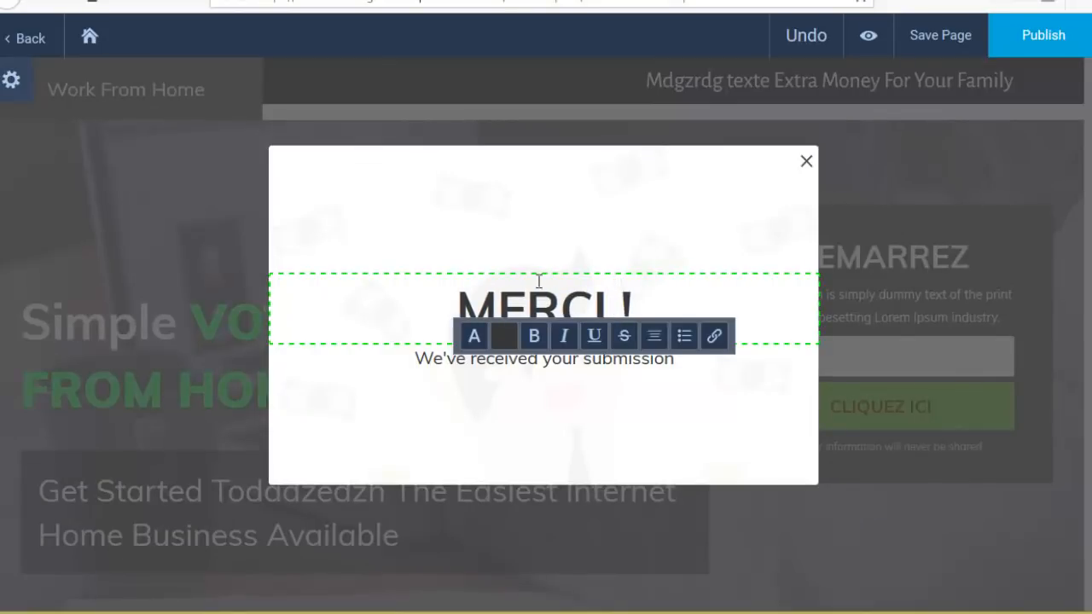
click(639, 427)
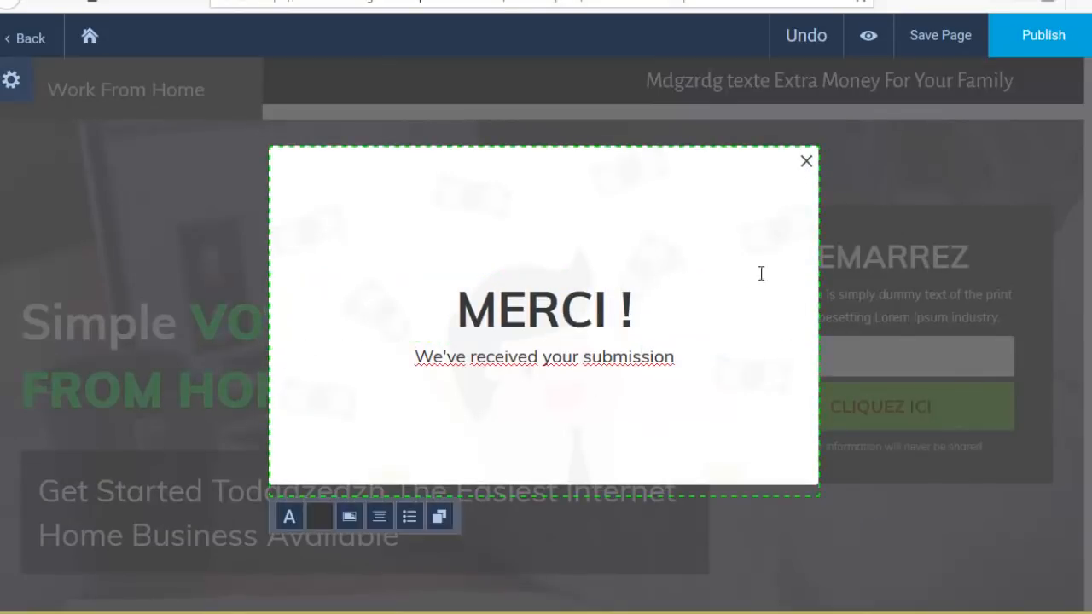
click(905, 243)
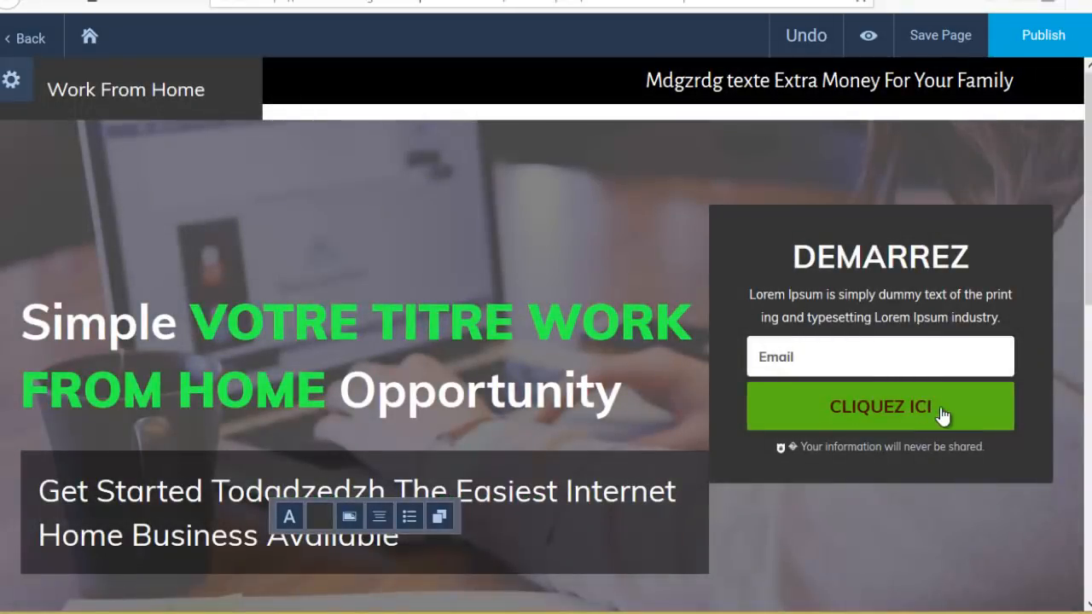
click(943, 415)
click(1009, 449)
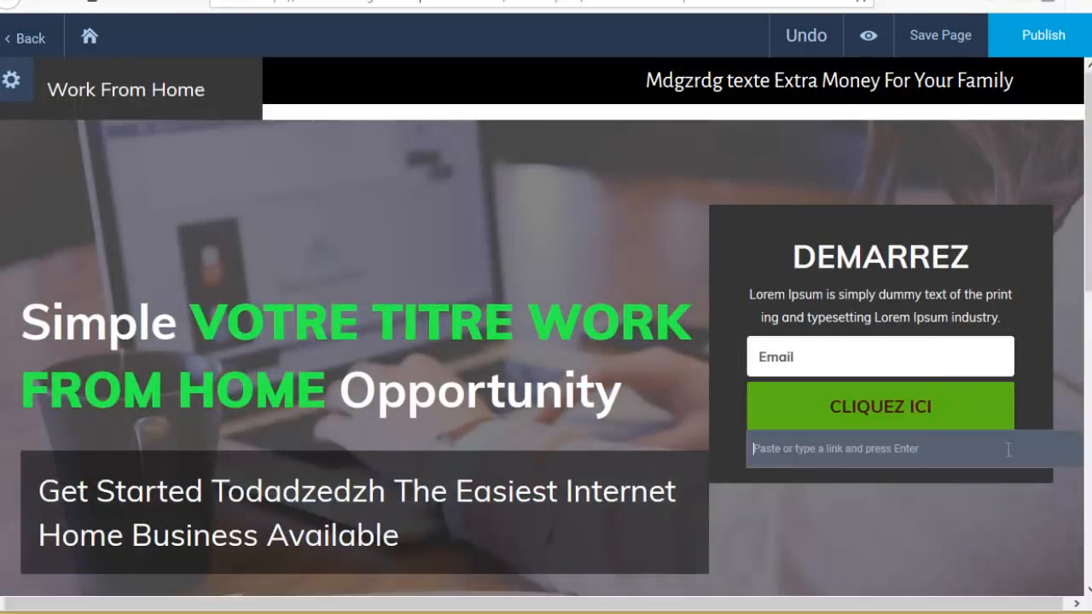
text(t)
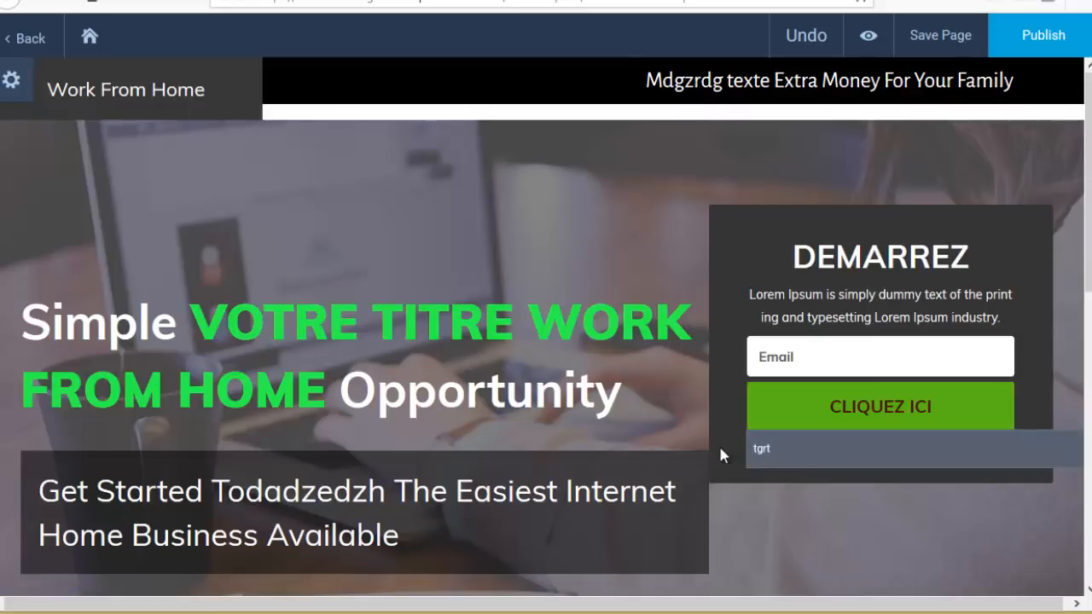
key(BackSpace)
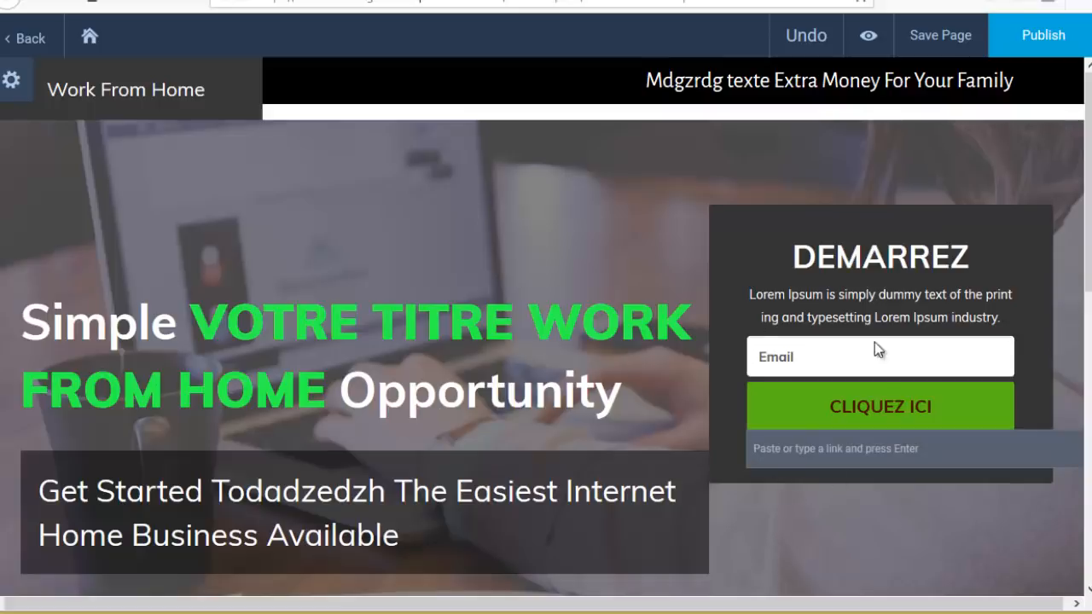
click(882, 539)
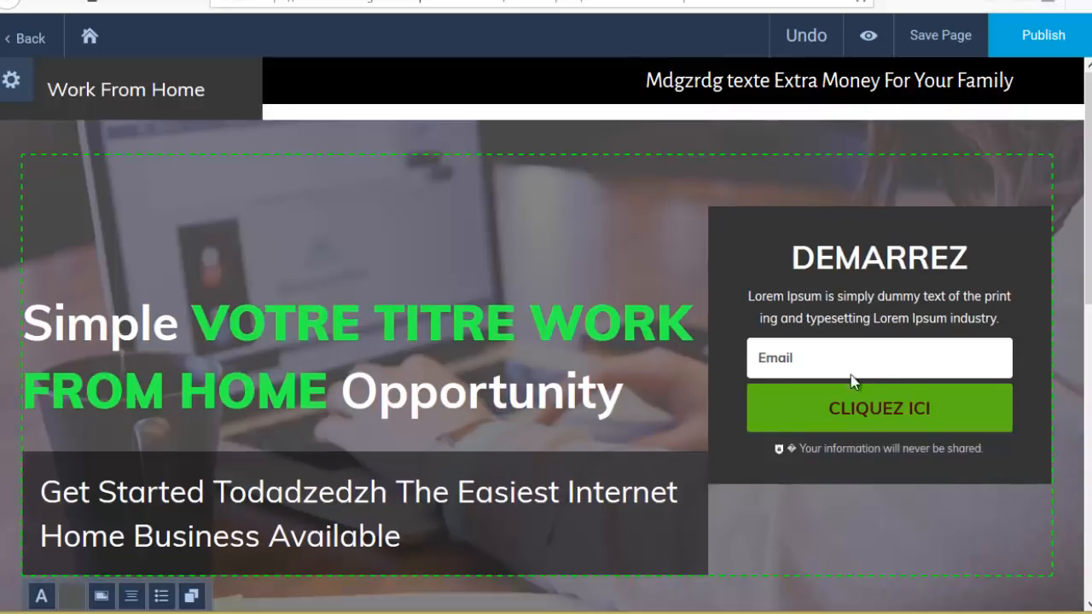
- Integrate the opt-in form with the AWeber autoresponder using the list "DOMAIN NAME - PROSPECTS" and save the settings
click(970, 412)
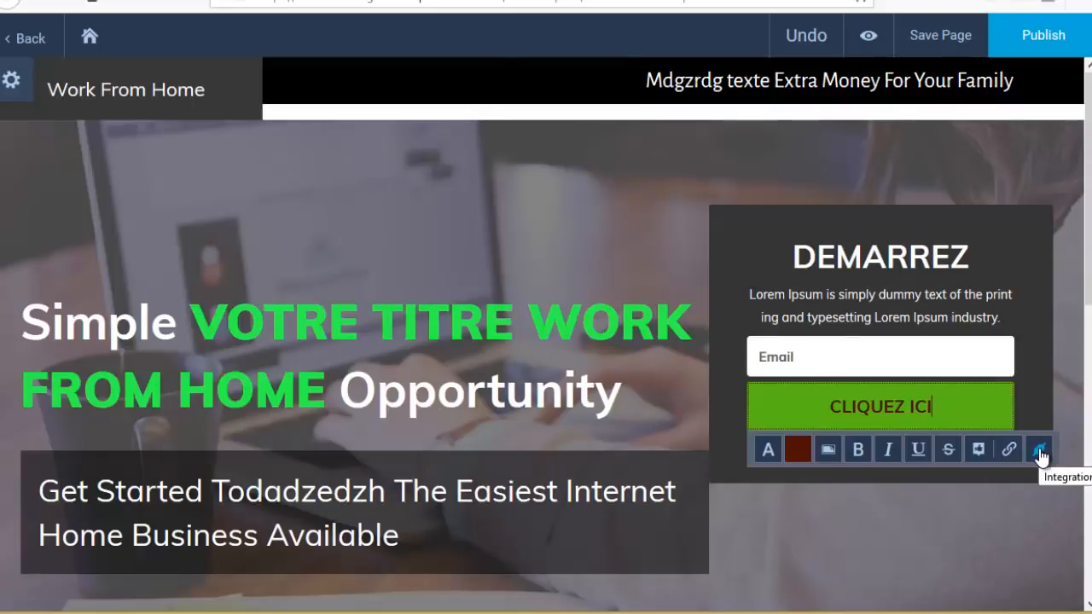
click(12, 80)
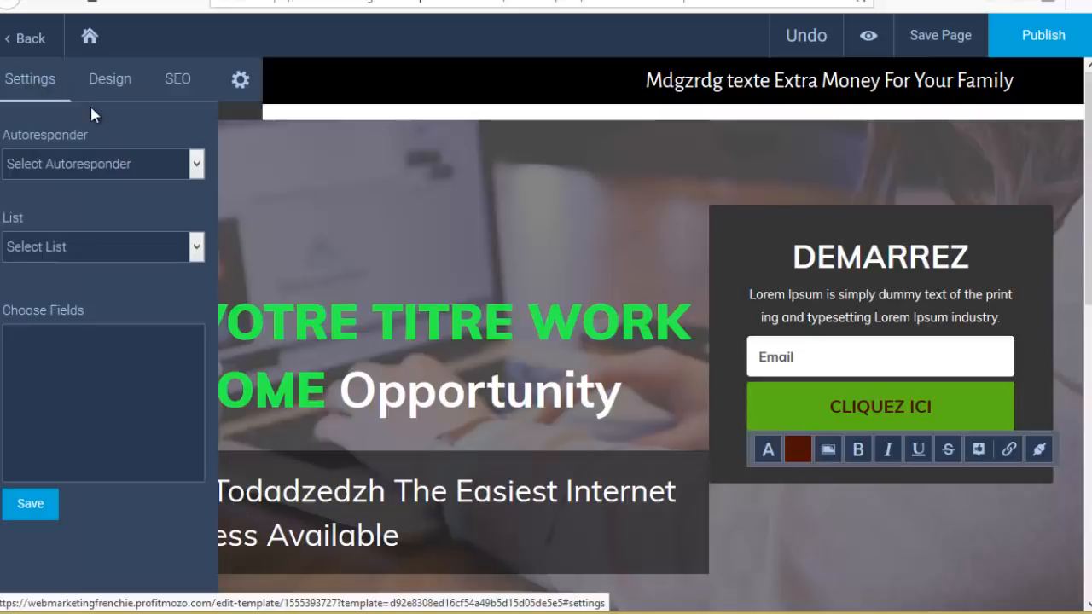
click(141, 164)
click(36, 210)
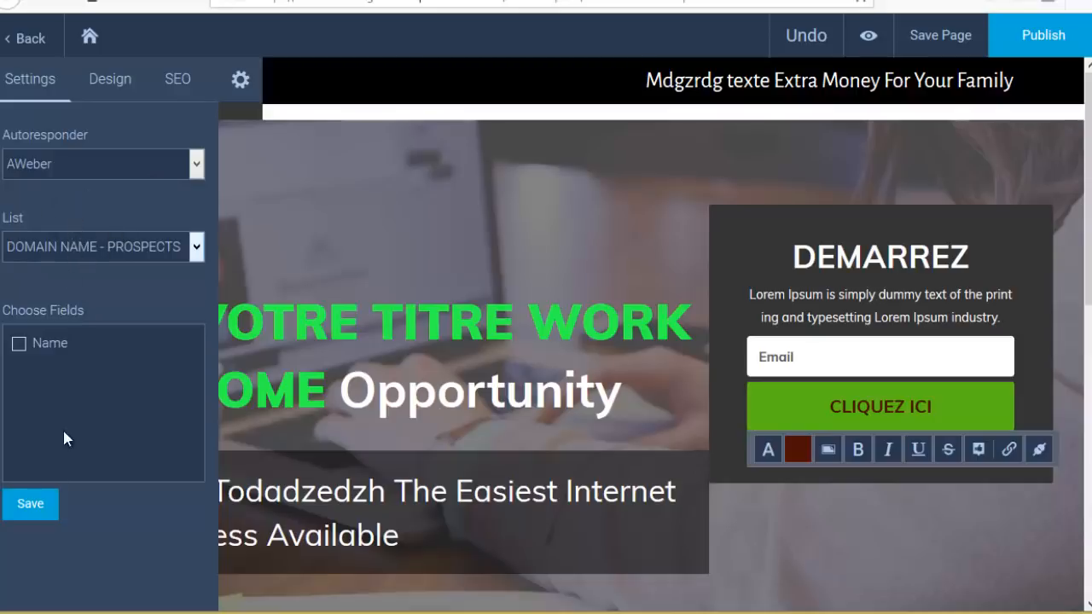
click(29, 506)
- Hide Section1, the page's header section, in the design settings
click(107, 81)
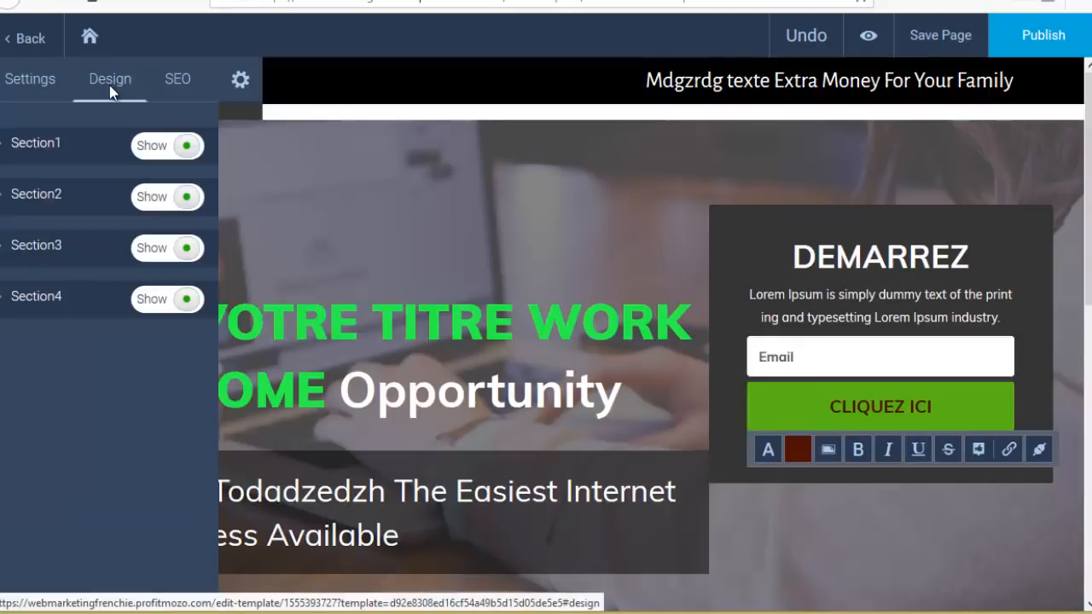
click(168, 155)
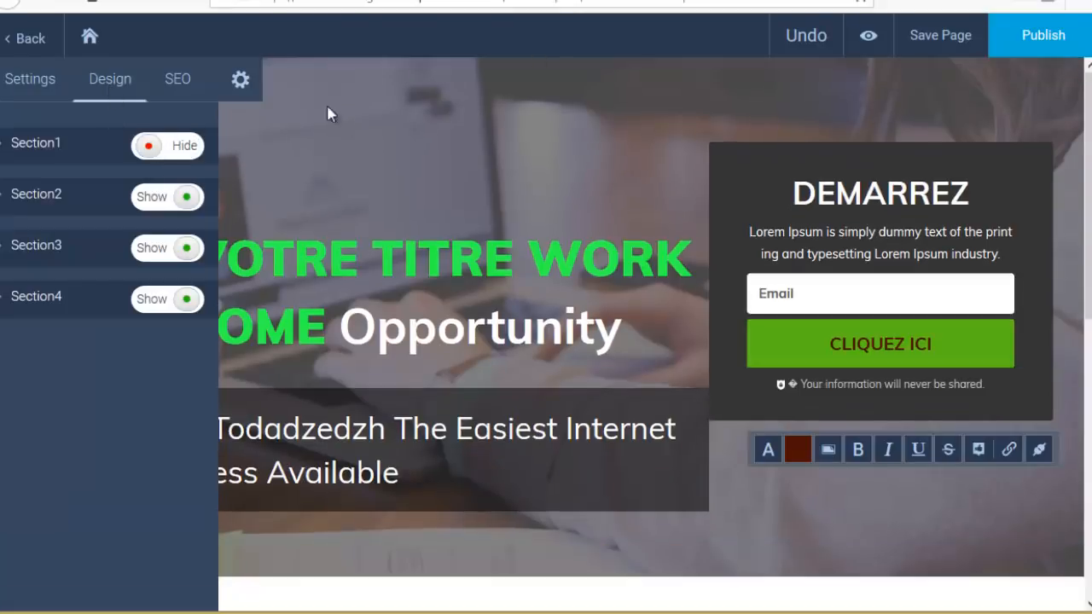
- Show Section1 again, and switch Section2's visibility off and back on in the design settings
click(164, 156)
click(176, 196)
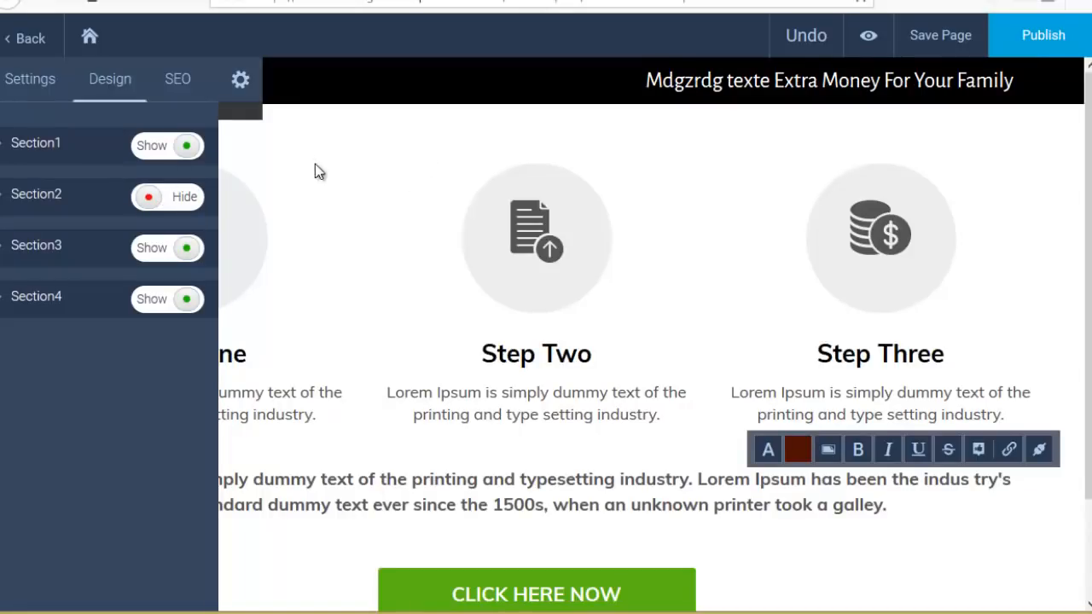
click(171, 196)
- Hide Section3, the steps section, and restore it to compare the page with and without it
click(158, 247)
scroll(494, 216, down, 1)
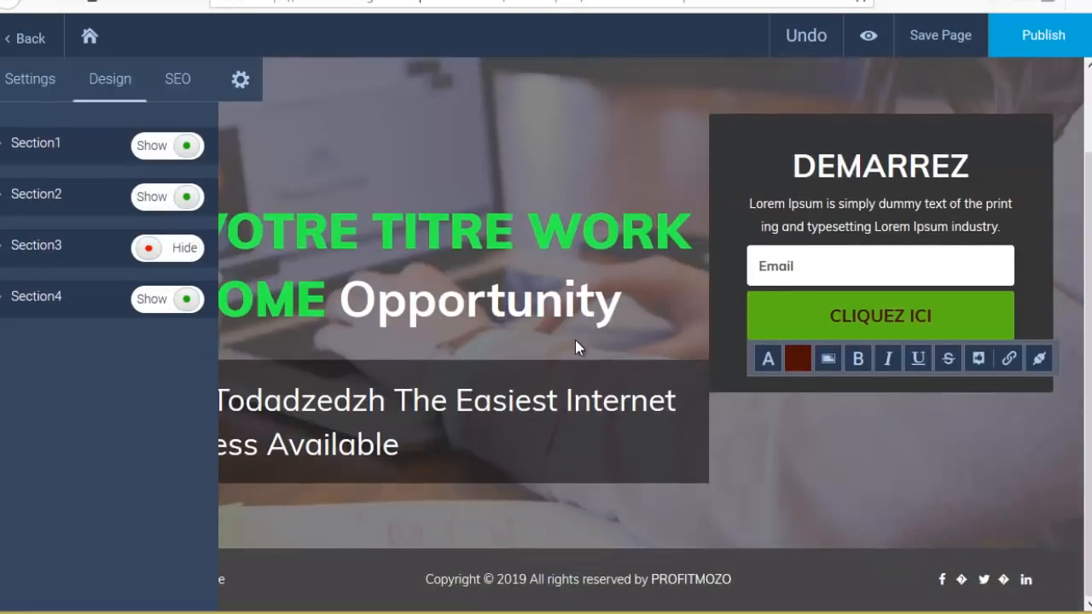
click(178, 247)
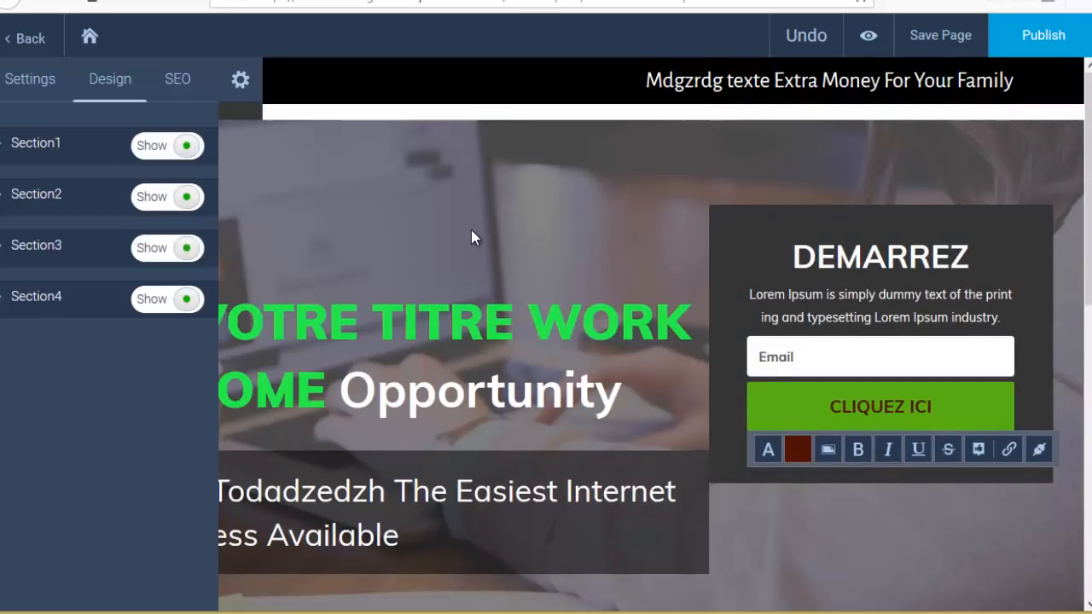
scroll(473, 236, down, 6)
scroll(558, 402, up, 7)
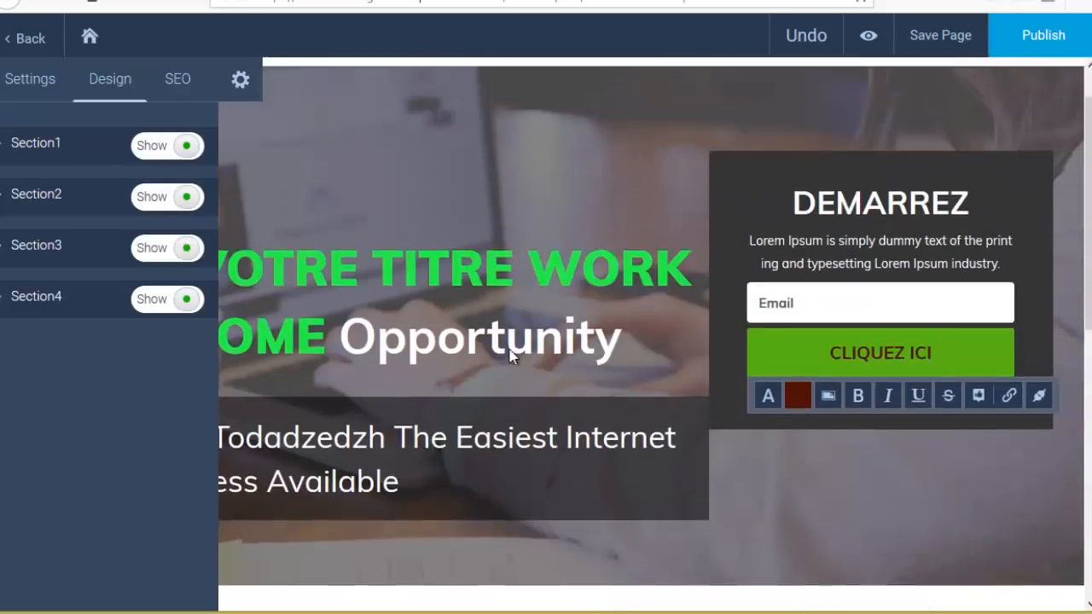
scroll(418, 209, down, 6)
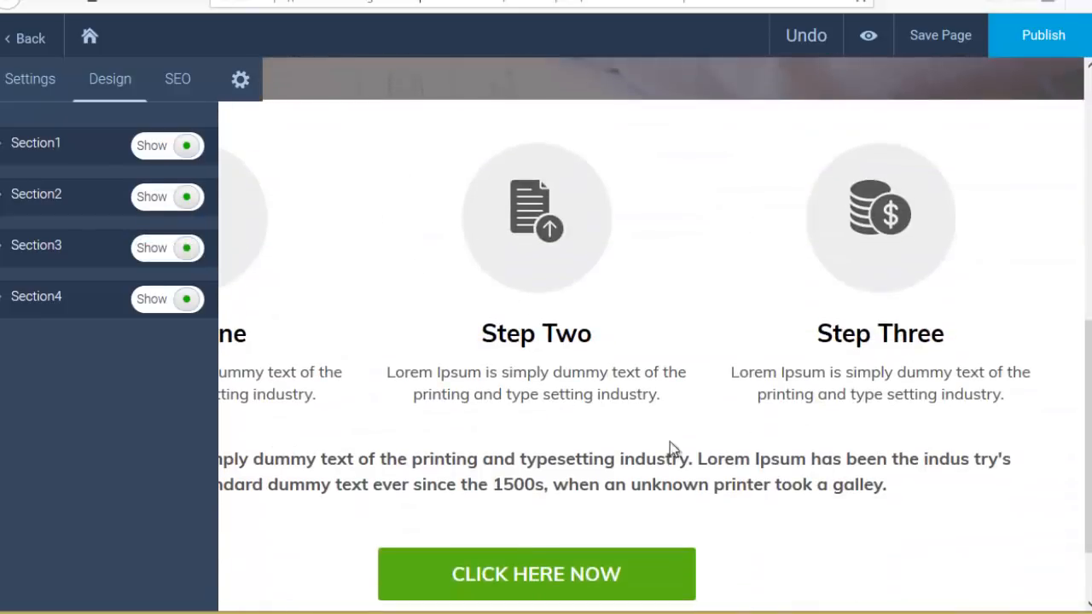
click(178, 248)
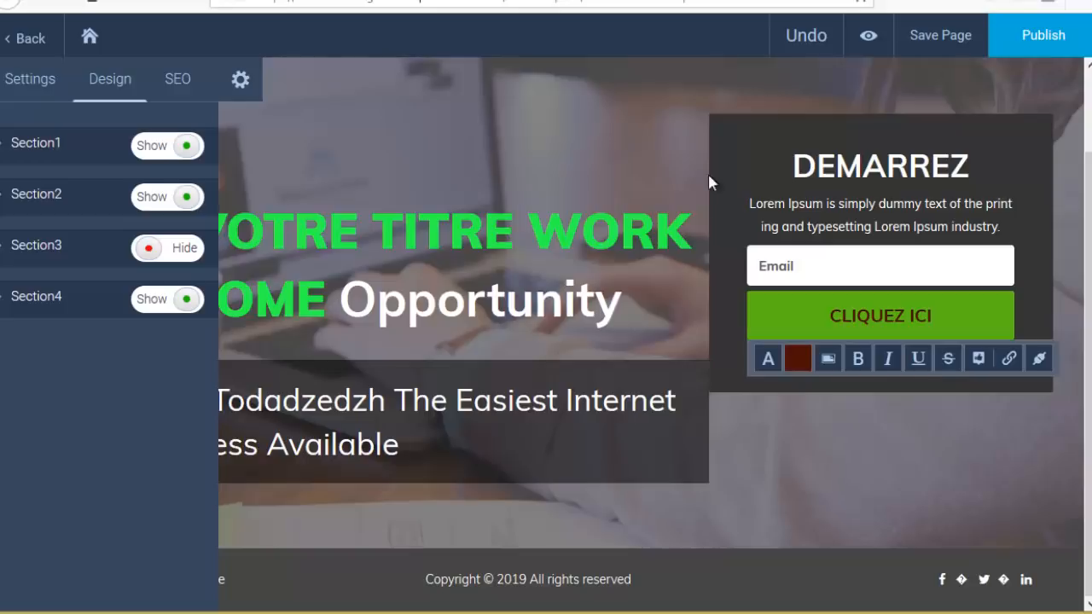
click(176, 245)
scroll(525, 322, down, 3)
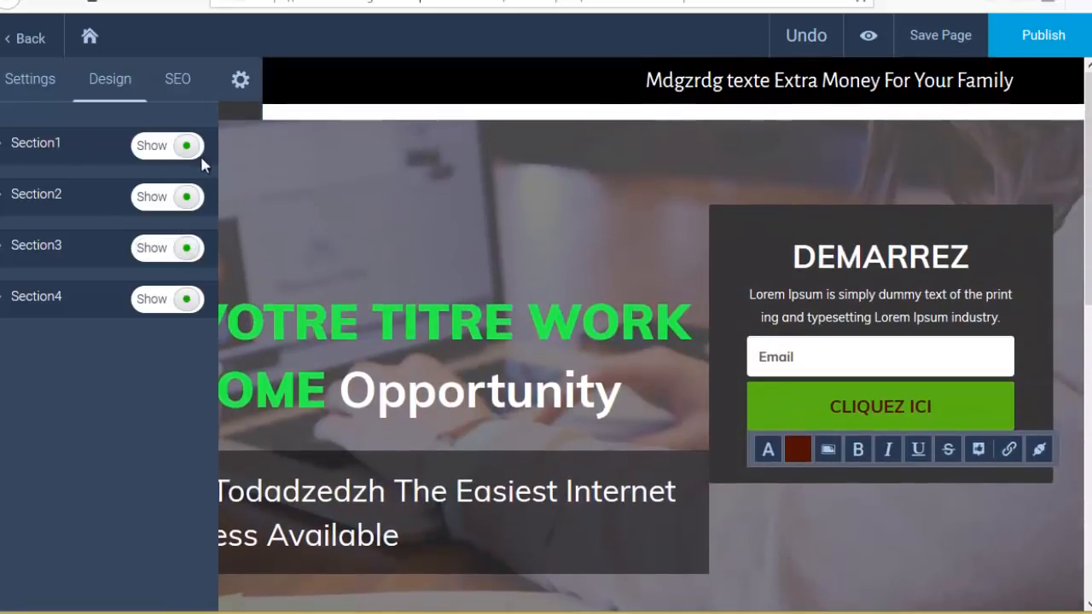
- Review the SEO settings for the page title, description, keywords and third-party scripts
click(179, 82)
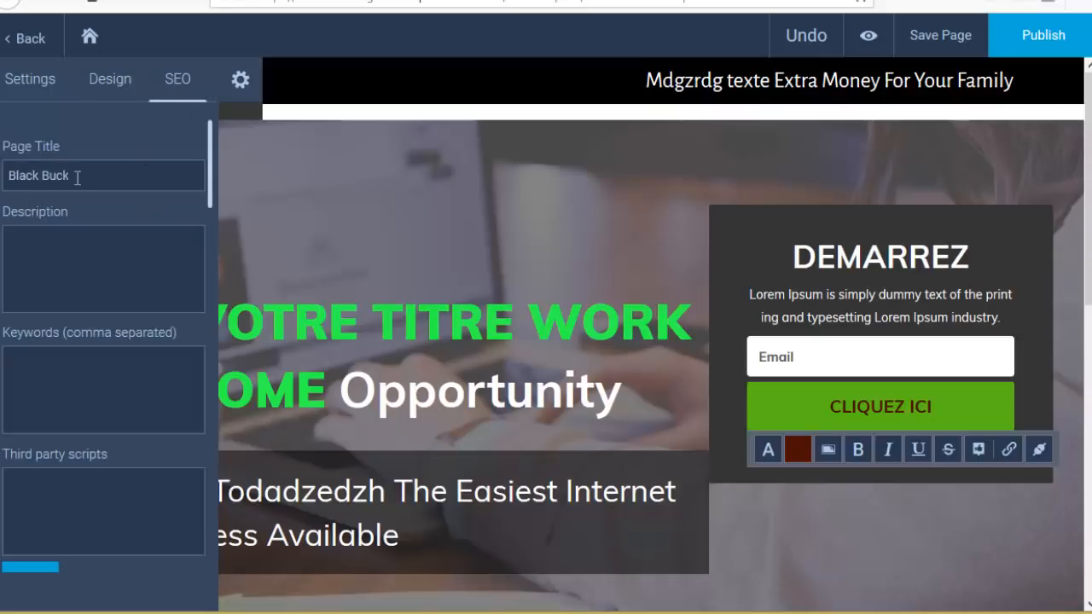
drag(77, 177, 9, 175)
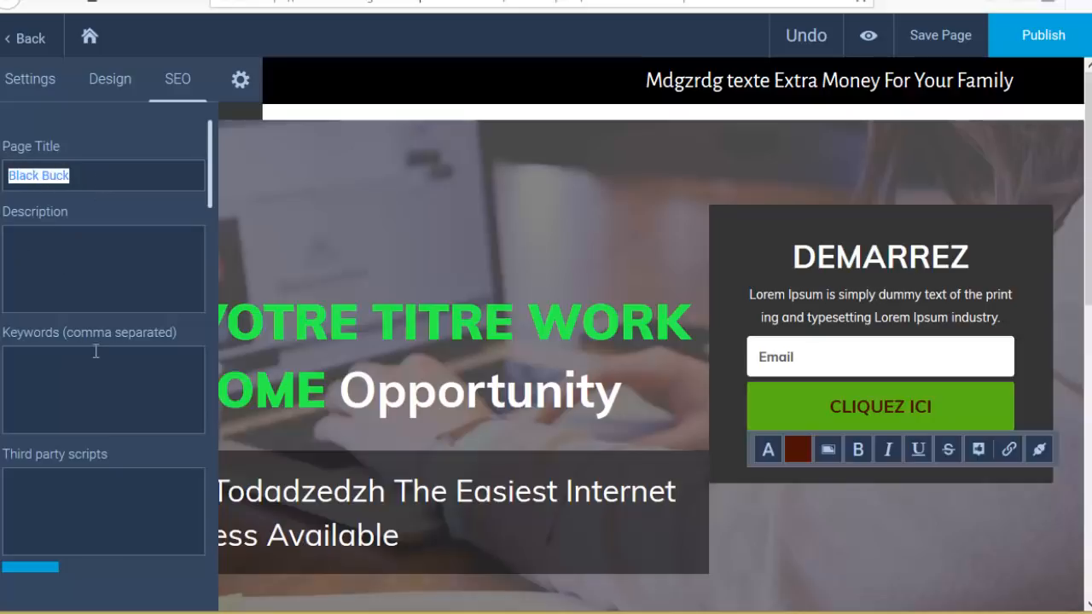
scroll(102, 354, down, 1)
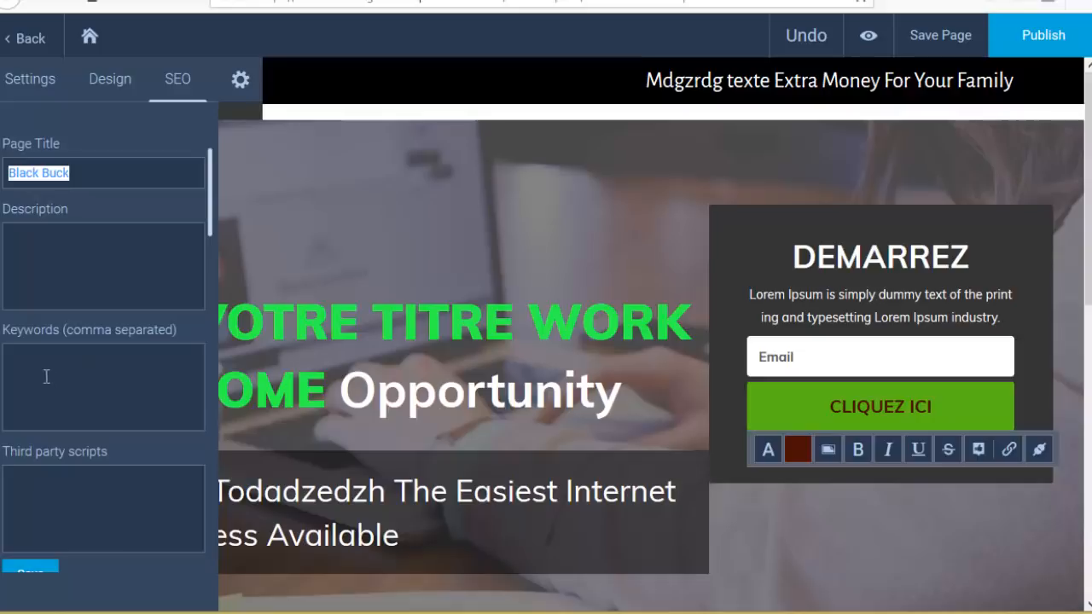
click(20, 364)
scroll(58, 496, up, 1)
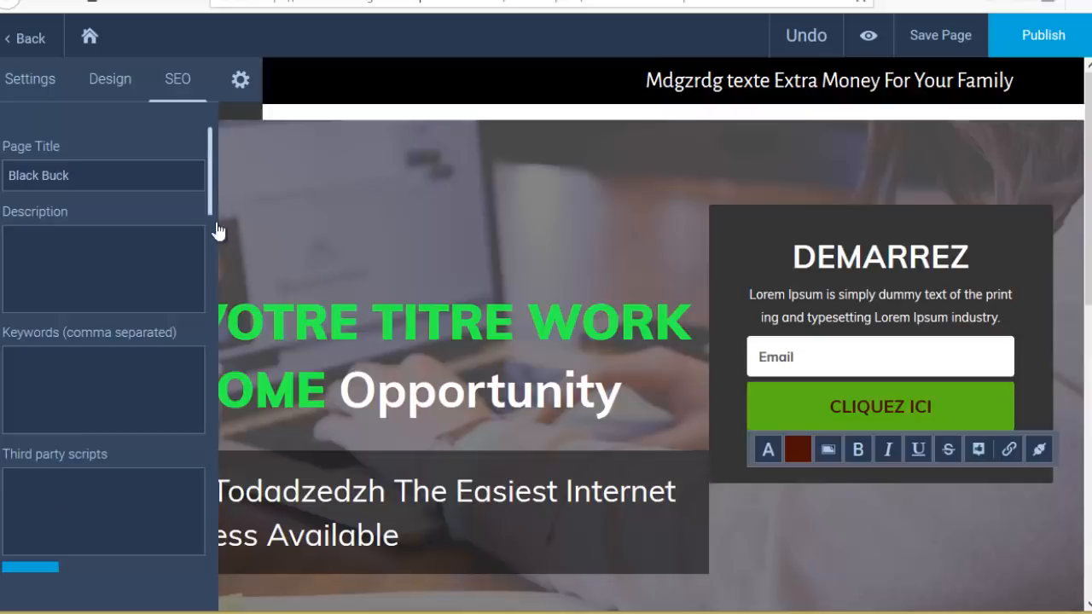
drag(211, 199, 181, 546)
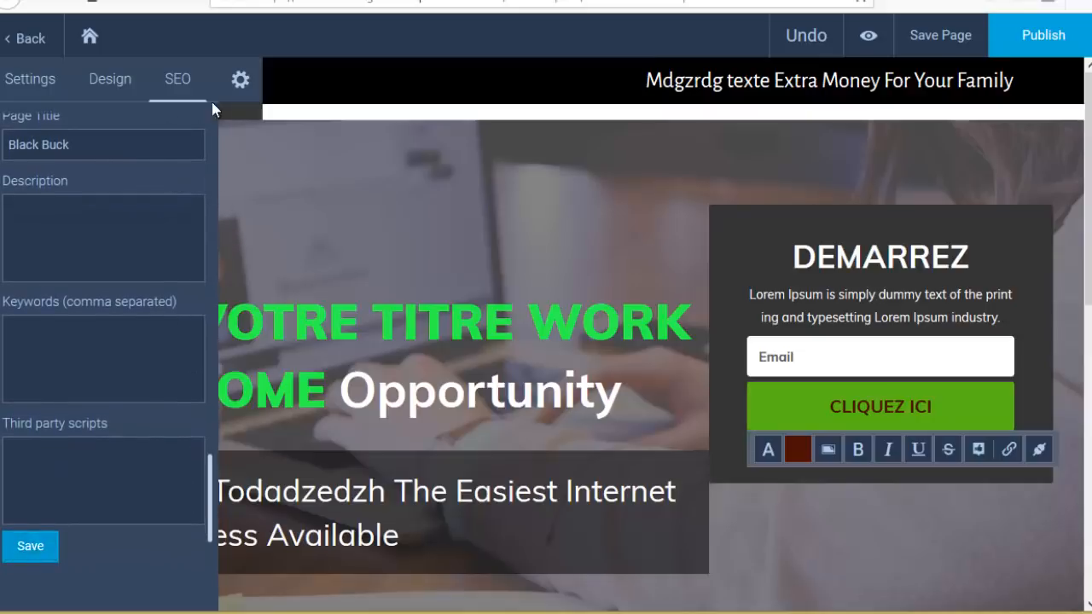
- Review the section visibility list and the AWeber autoresponder settings, and collapse the settings sidebar
click(20, 84)
click(97, 89)
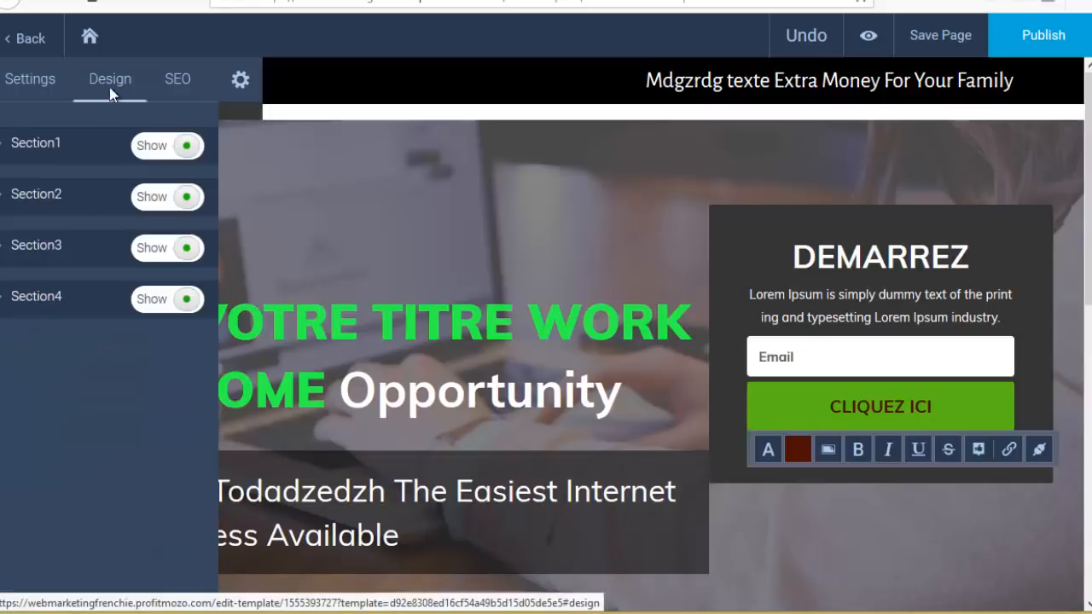
click(24, 85)
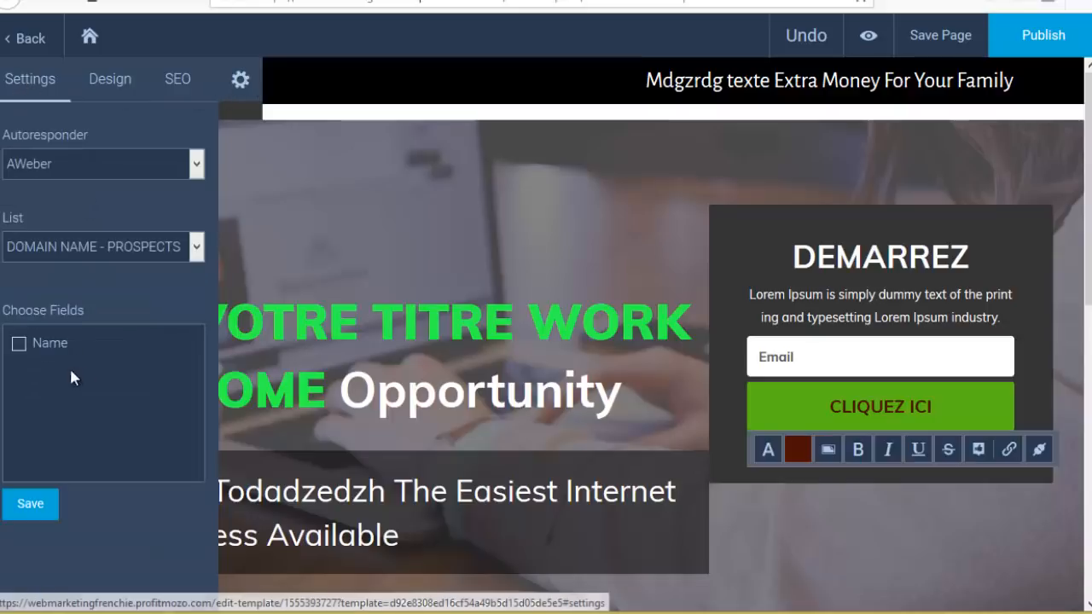
click(240, 80)
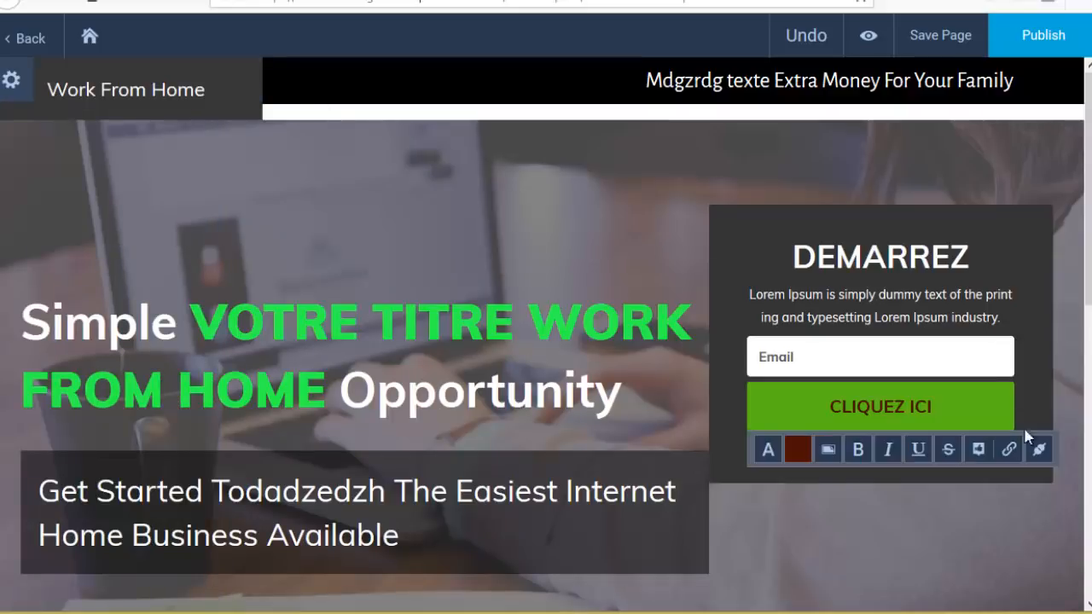
click(1039, 449)
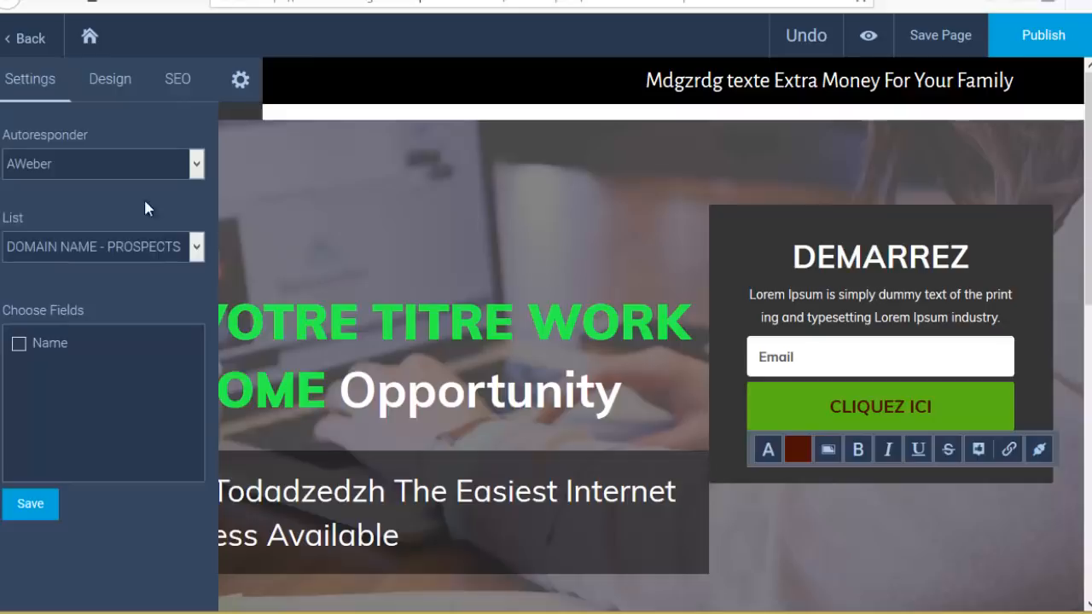
click(239, 82)
- Replace the word "Todadzedzh" with "To" in the "Get Started" subheading below the main title
click(414, 491)
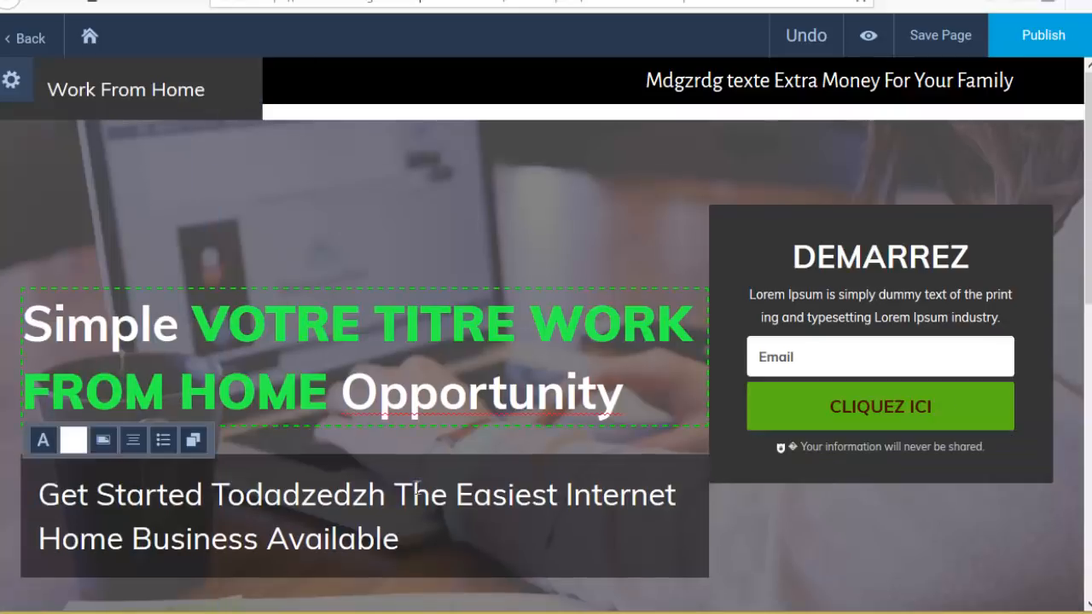
drag(397, 492, 232, 494)
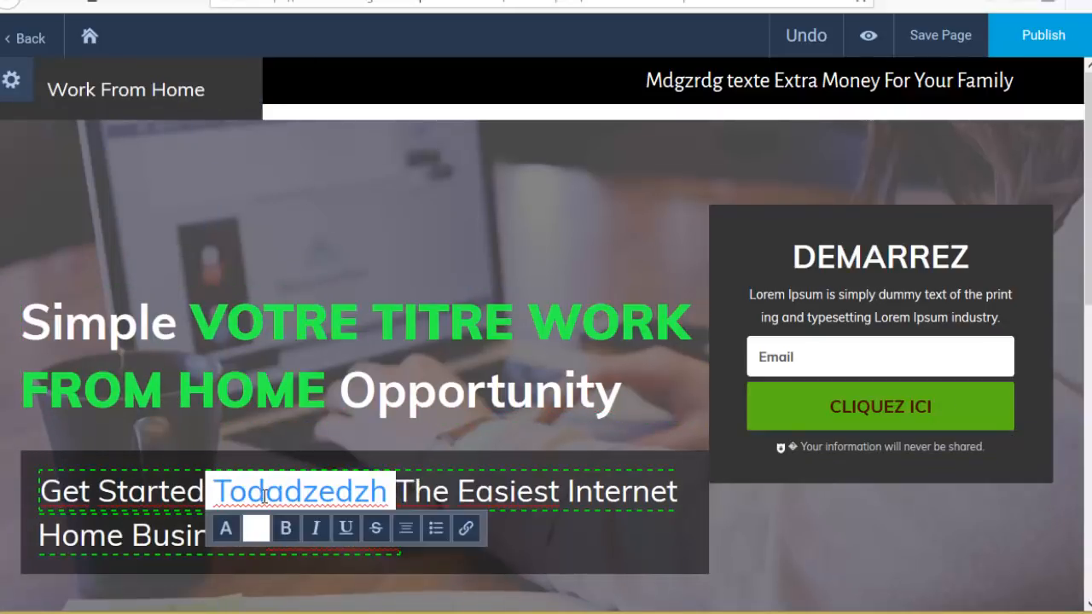
key(BackSpace)
text(To)
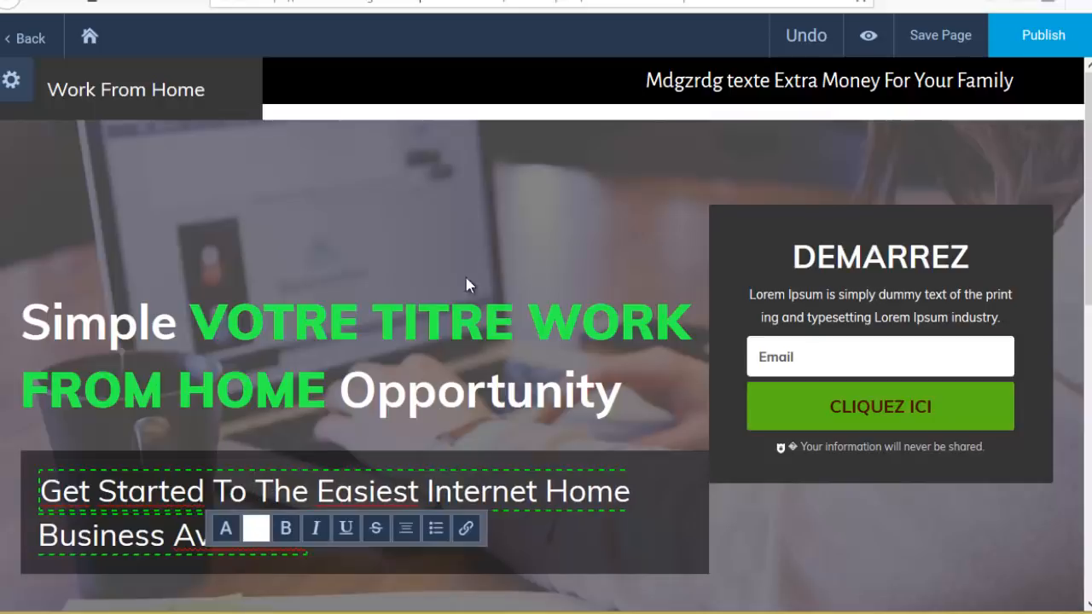
- Replace the Step Two icon with the Instagram image from the media library and rename its heading "Etape 2"
scroll(748, 375, down, 6)
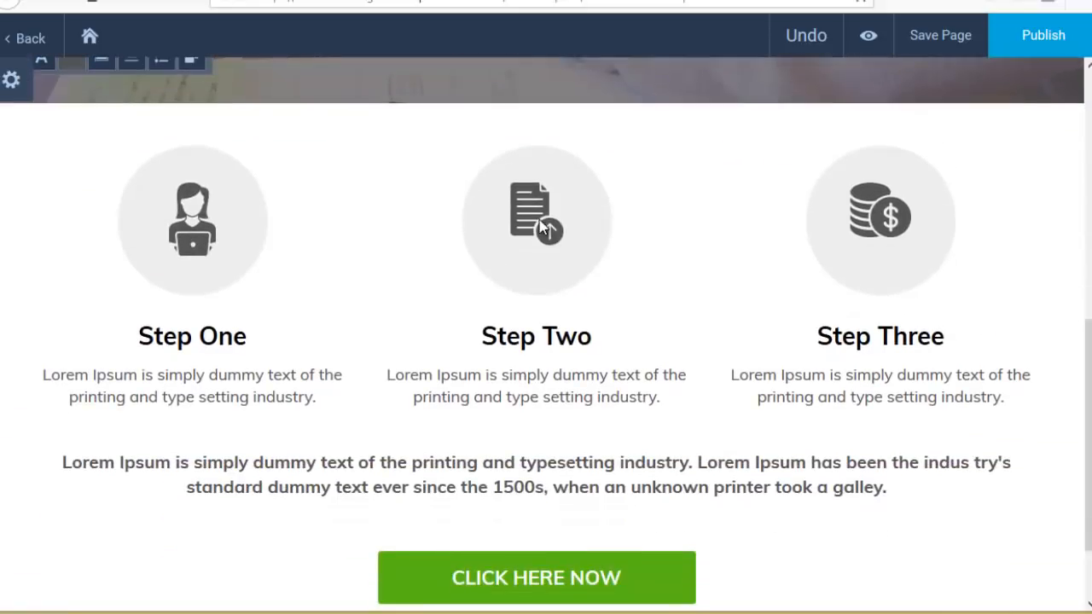
click(539, 224)
click(532, 216)
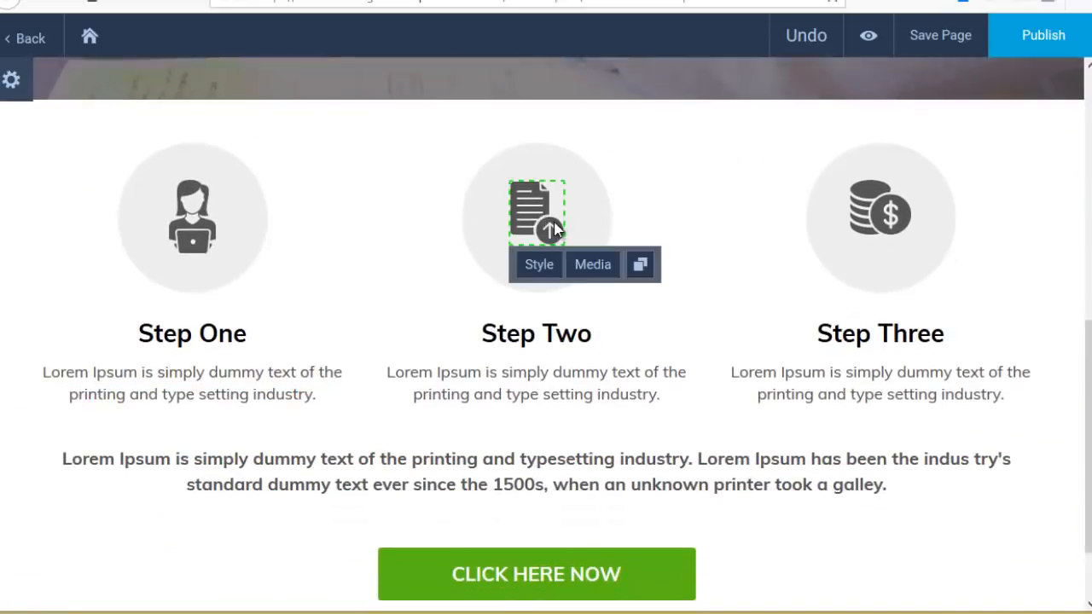
click(600, 266)
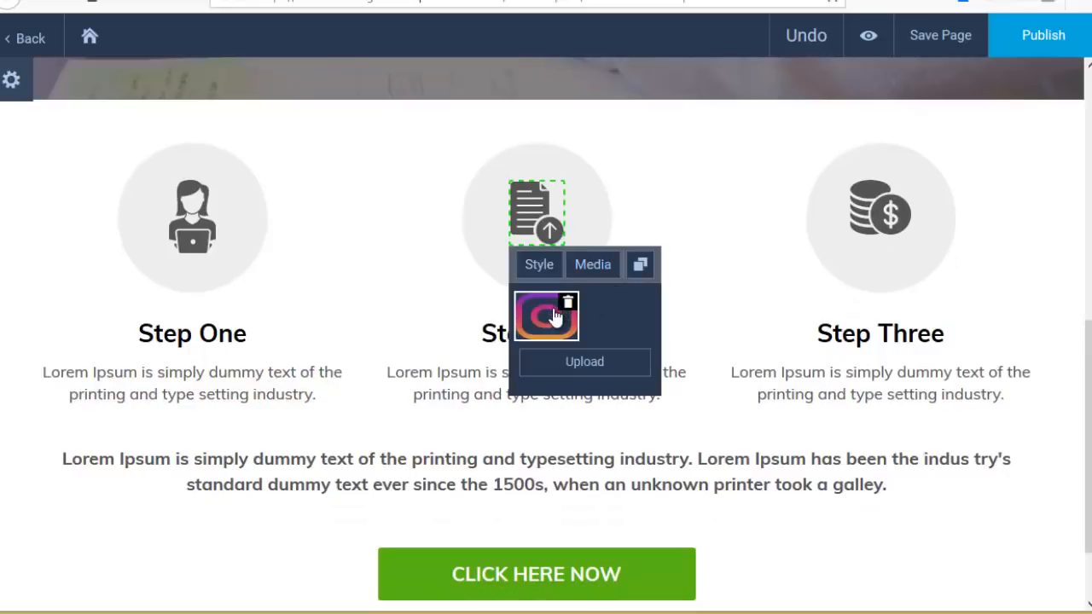
click(584, 362)
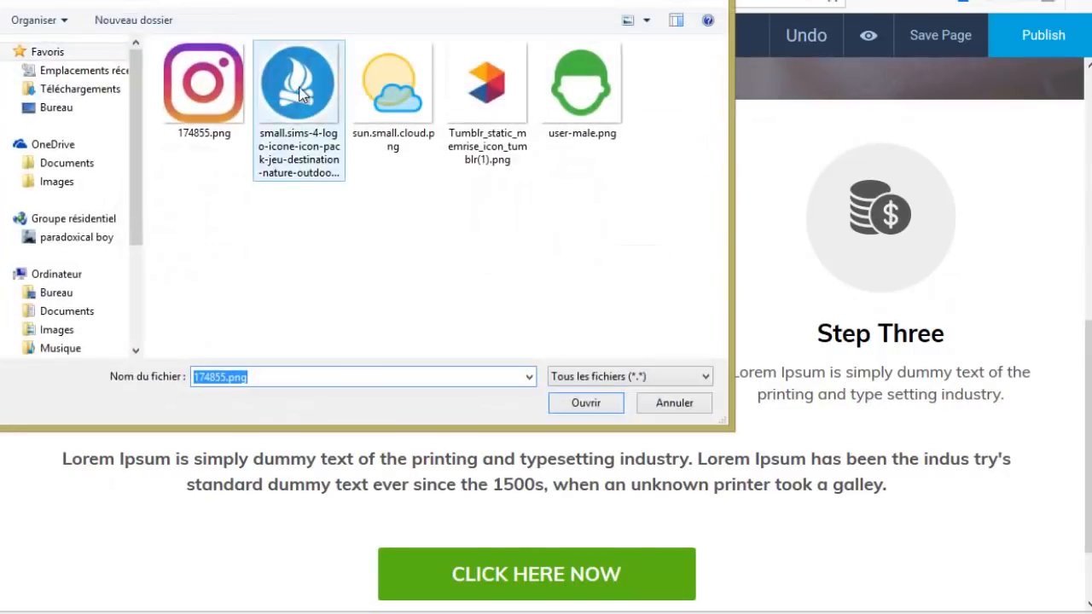
click(660, 405)
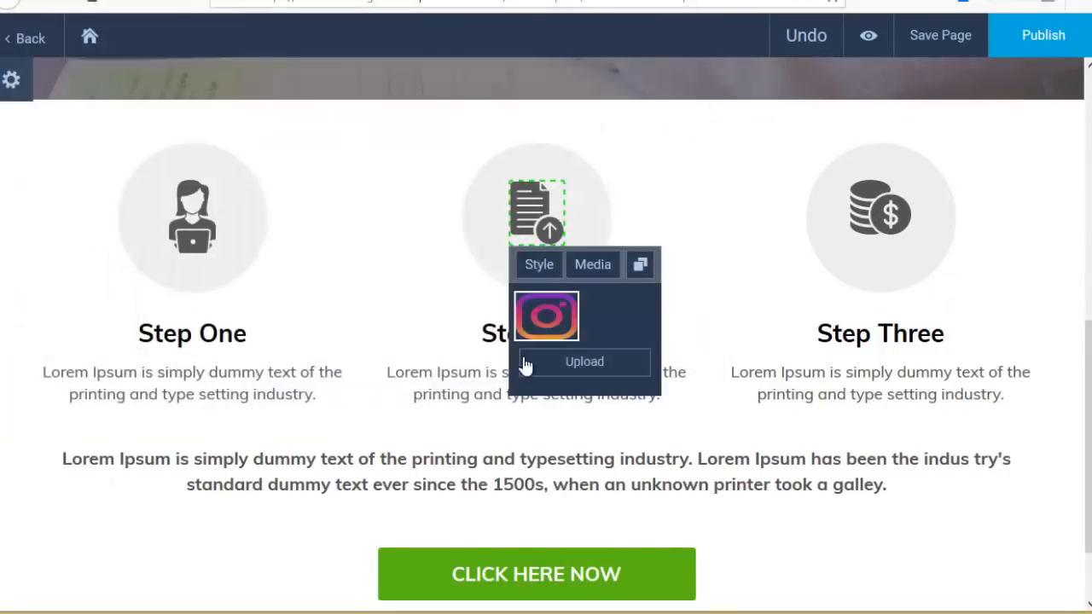
click(546, 322)
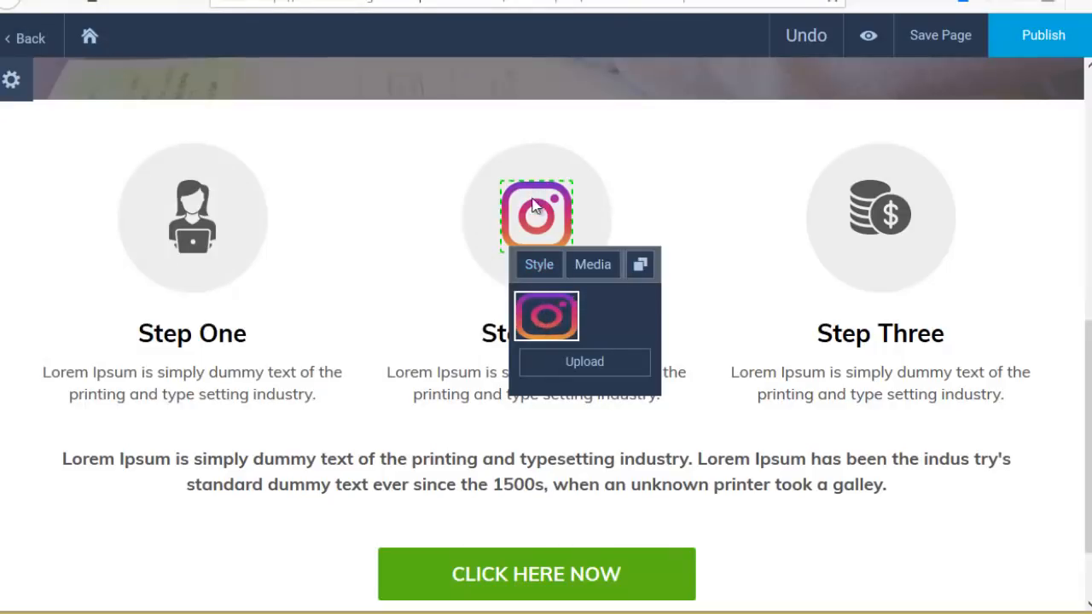
click(658, 201)
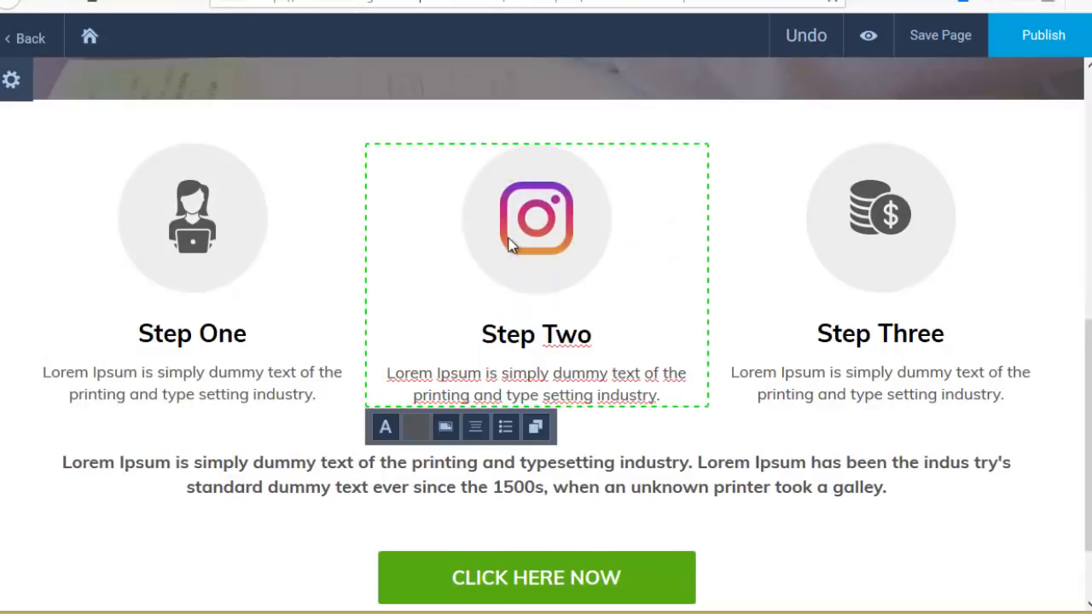
- Style the circle around the Instagram icon as a thick pink ring with a white centre
click(594, 223)
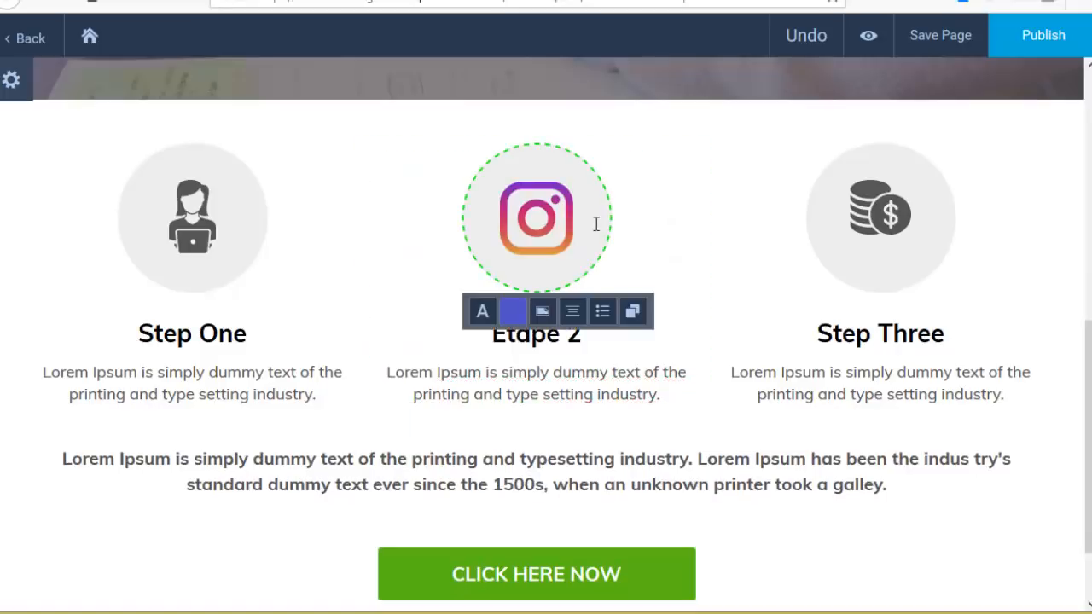
click(543, 313)
click(524, 343)
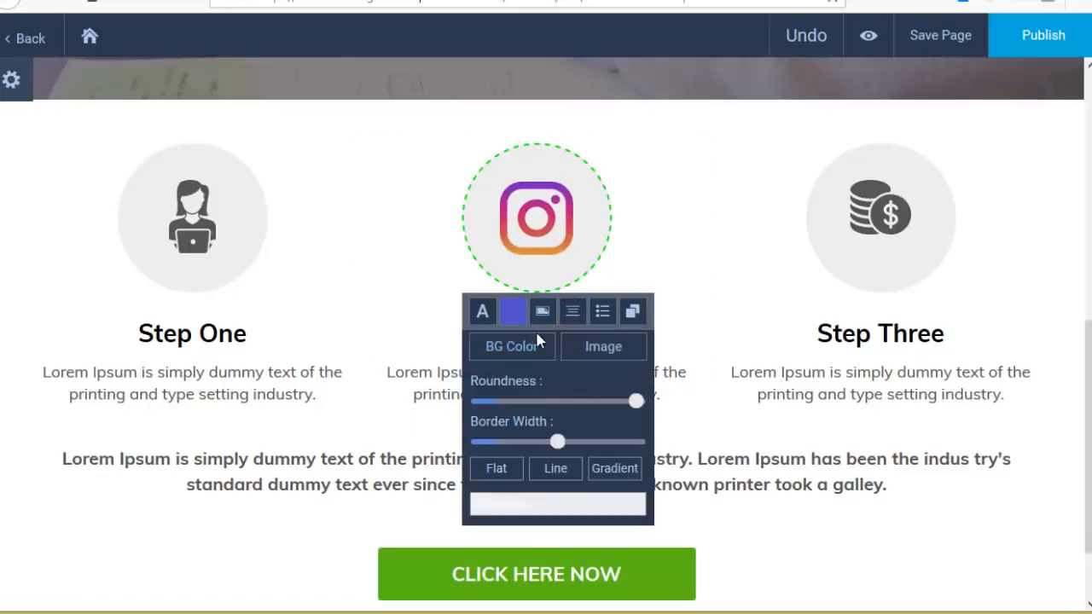
click(546, 502)
drag(531, 459, 625, 404)
click(707, 236)
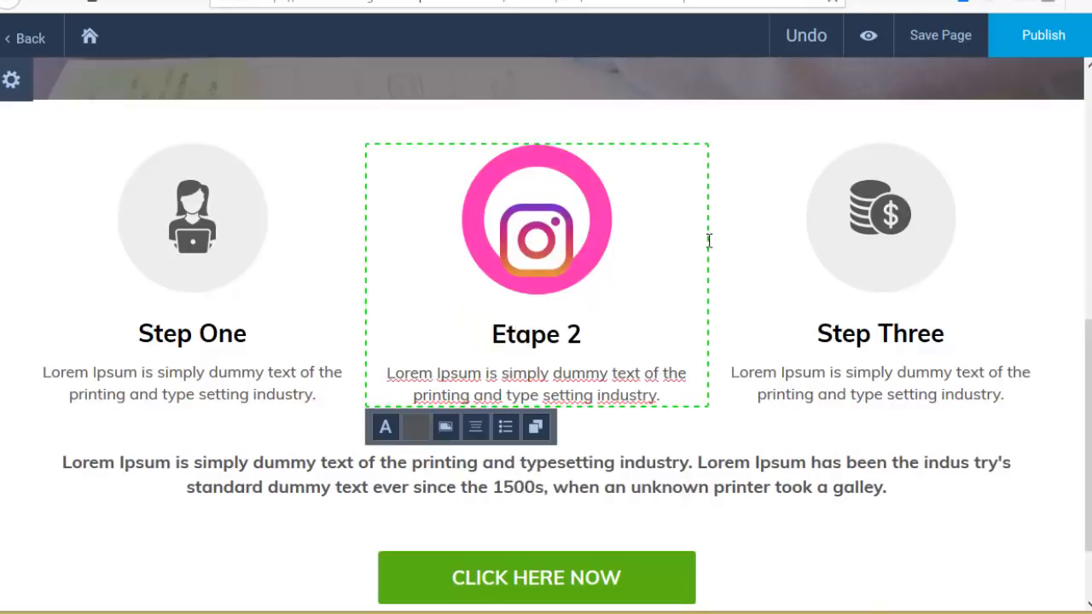
- Duplicate the bold Lorem Ipsum paragraph below the three steps and the icon circle above "Step One"
scroll(711, 383, up, 1)
scroll(666, 420, down, 1)
click(640, 457)
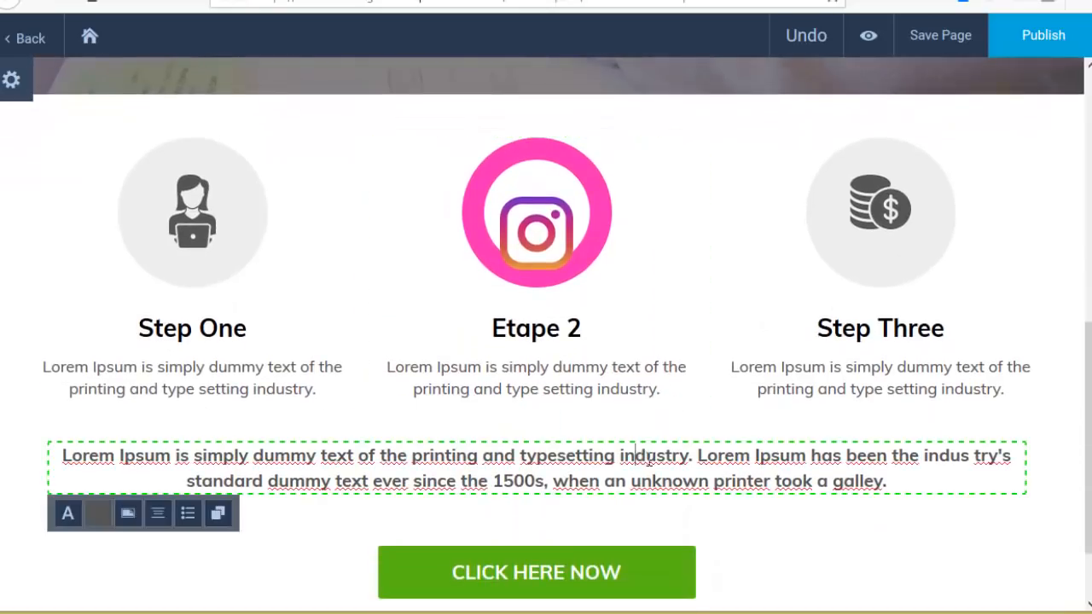
click(217, 517)
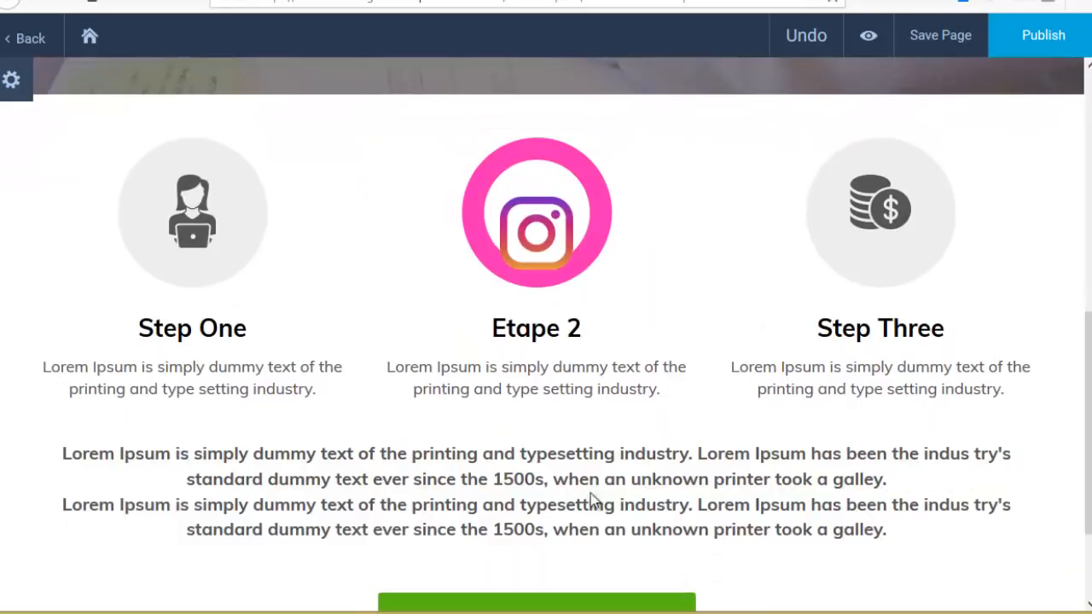
click(194, 267)
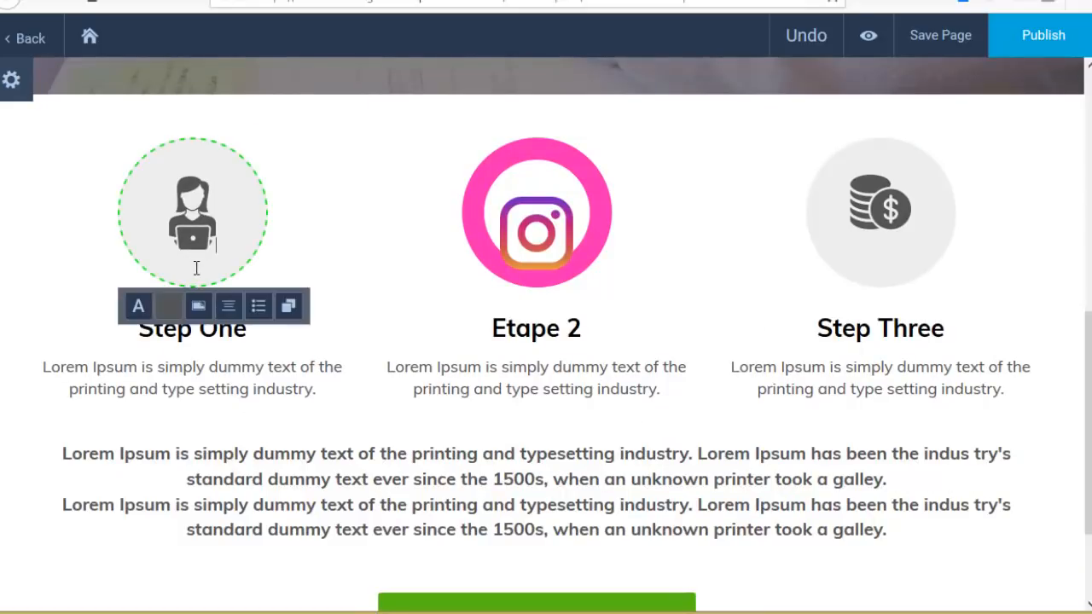
click(287, 307)
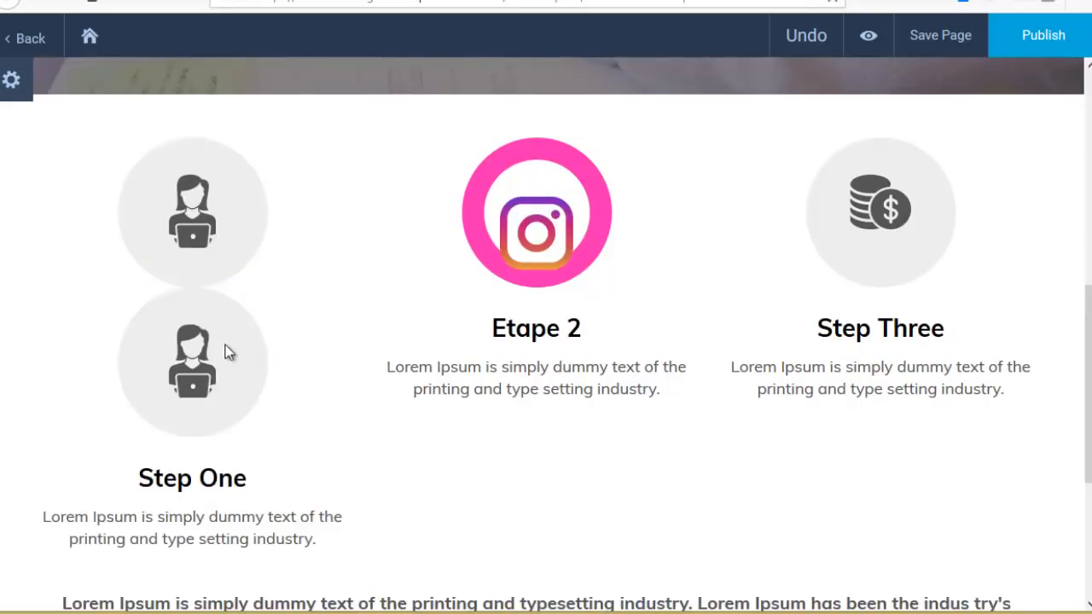
scroll(365, 366, up, 8)
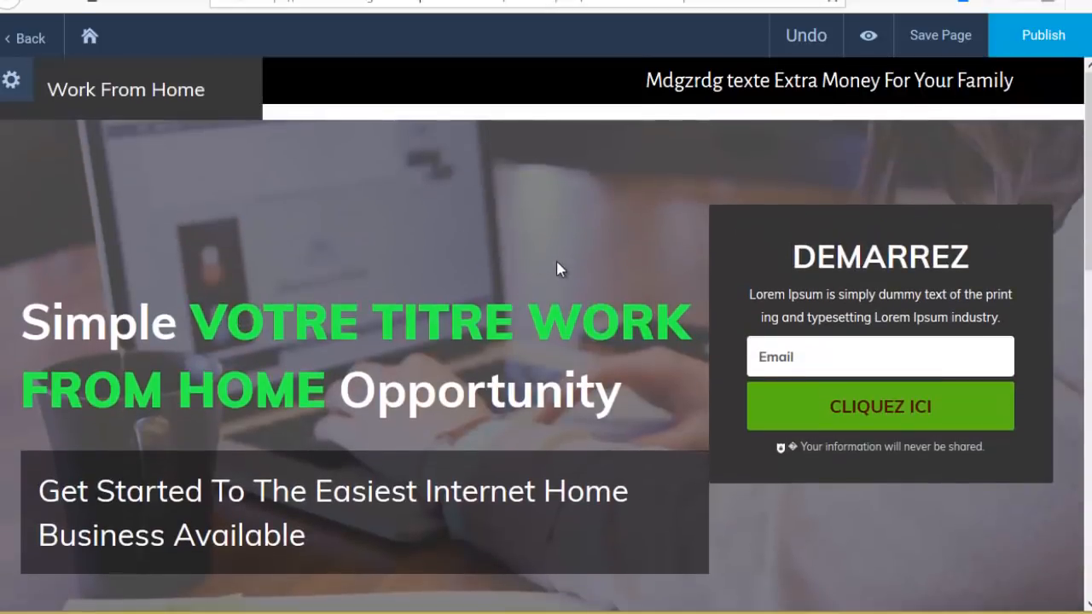
scroll(556, 269, down, 1)
scroll(483, 207, up, 1)
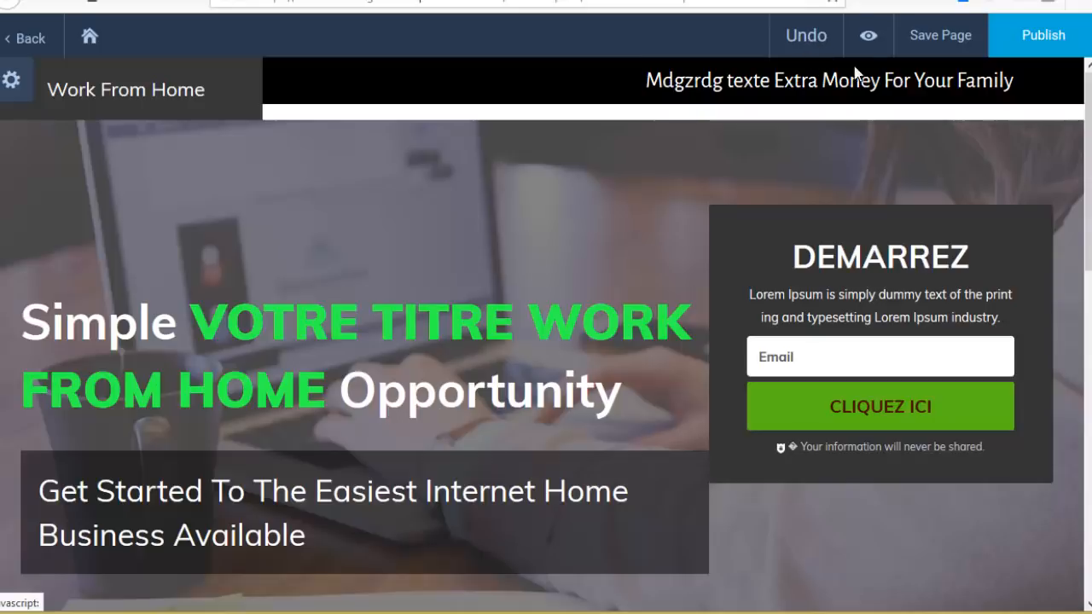
- Preview the page and check its layout in the tablet portrait and tablet landscape views
click(870, 39)
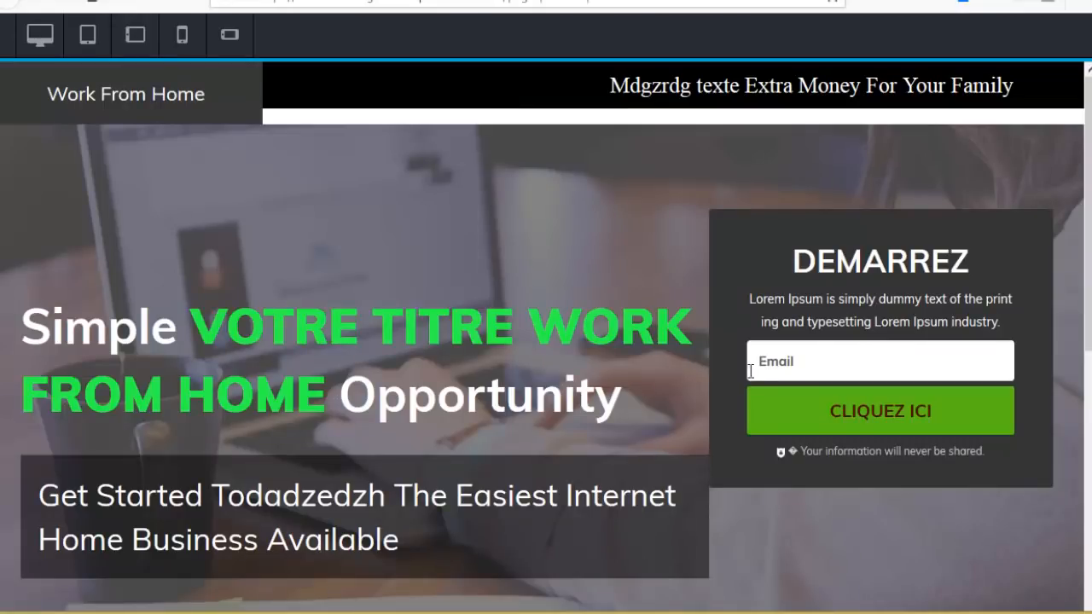
click(86, 43)
scroll(662, 301, down, 2)
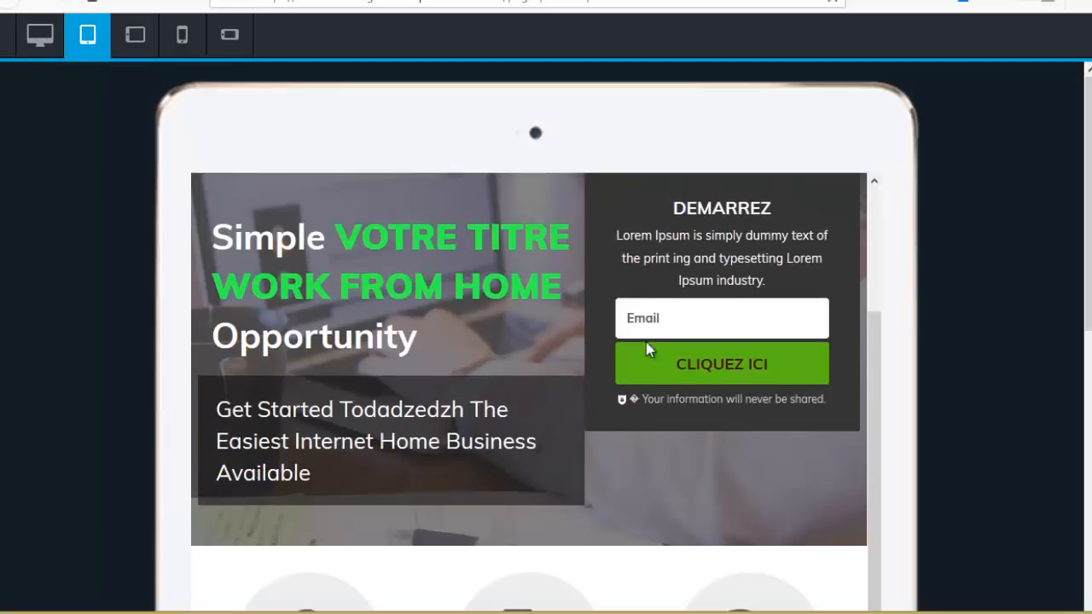
scroll(645, 342, up, 2)
click(135, 39)
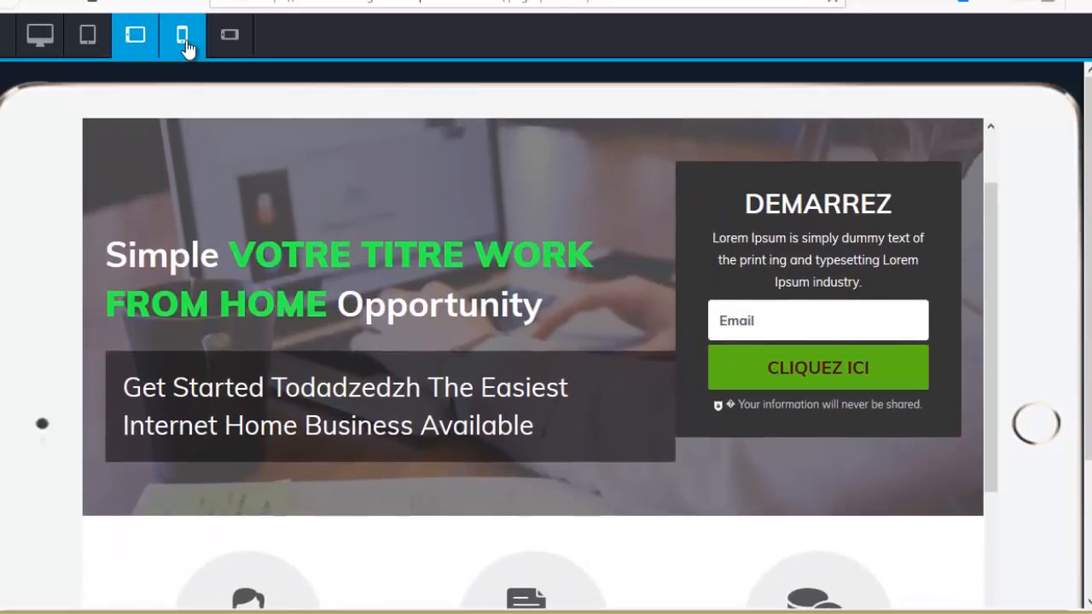
- Examine the page preview in the phone portrait view, from the header down through the three steps
click(182, 34)
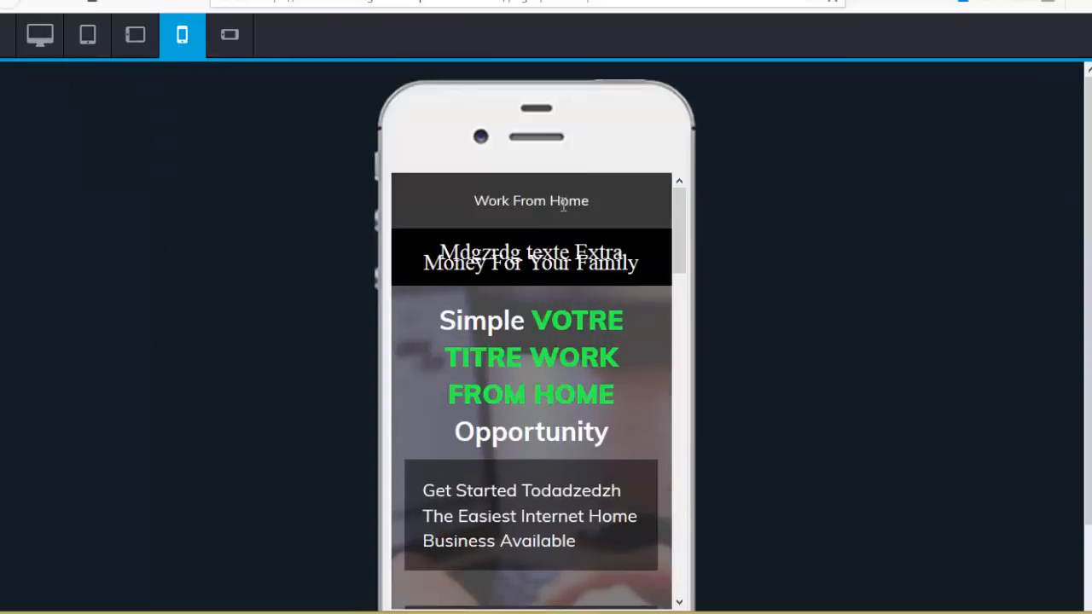
scroll(558, 322, down, 2)
scroll(561, 341, down, 4)
scroll(570, 351, up, 10)
scroll(515, 319, down, 5)
scroll(531, 384, up, 5)
scroll(558, 366, down, 10)
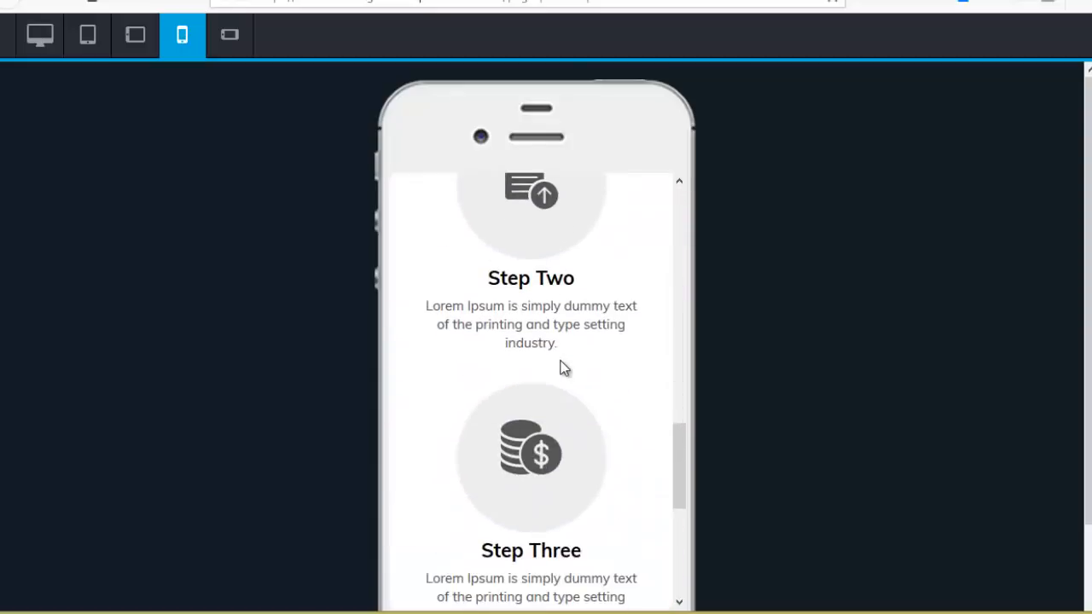
scroll(563, 366, up, 10)
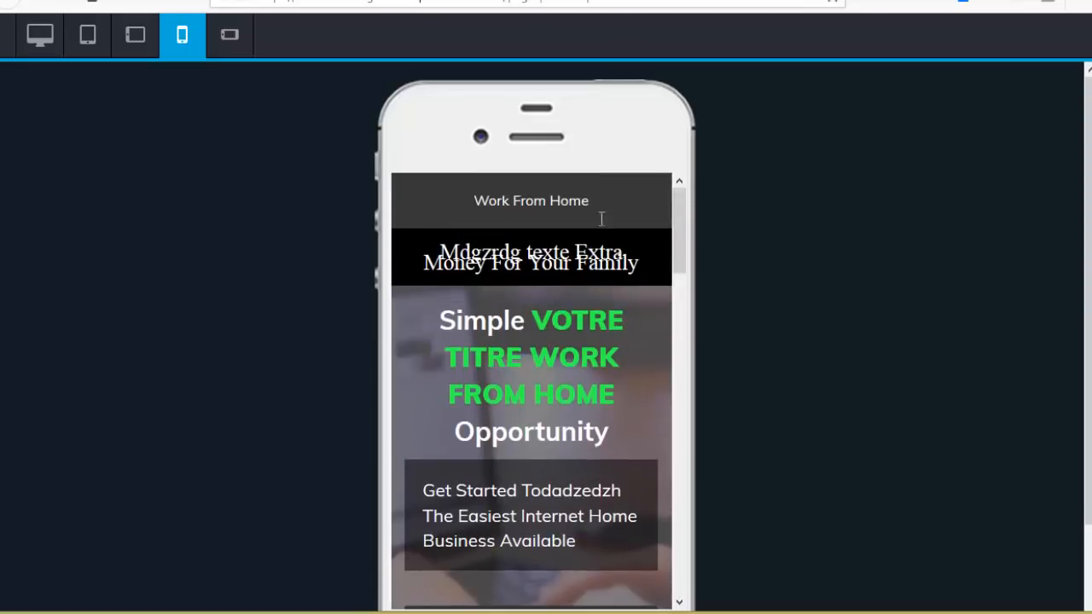
scroll(568, 338, down, 7)
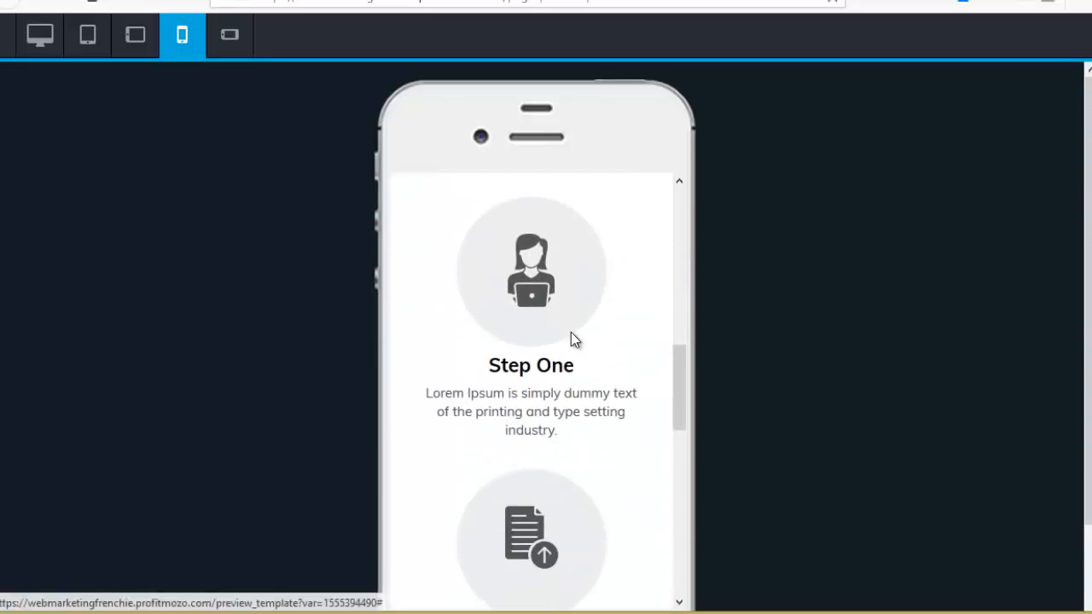
- Check the page preview in the phone landscape and desktop views and return to the page editor
click(230, 35)
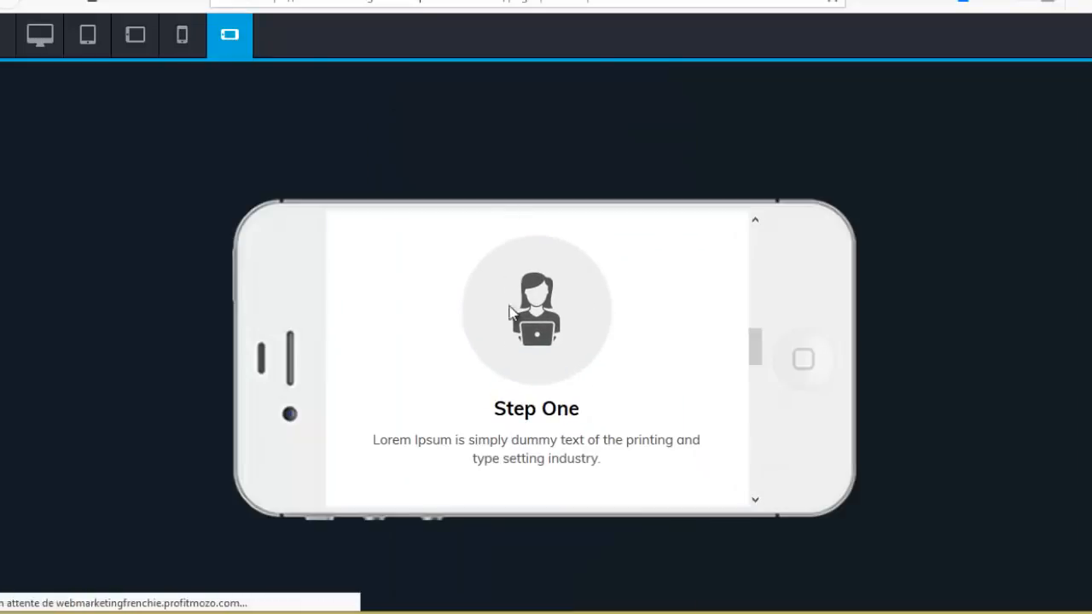
scroll(700, 324, down, 3)
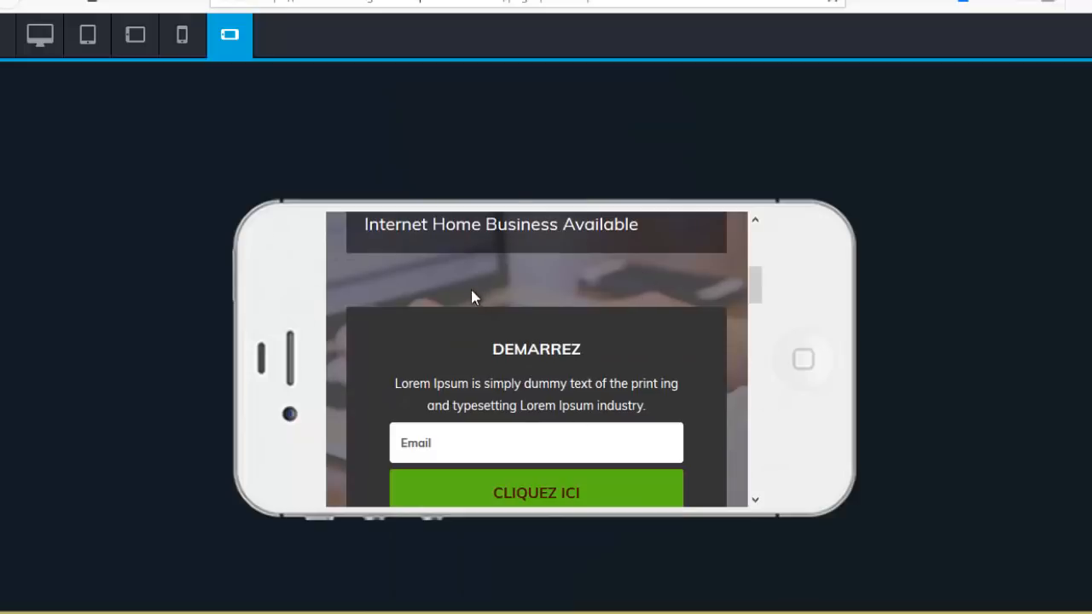
scroll(588, 350, down, 3)
scroll(605, 353, up, 10)
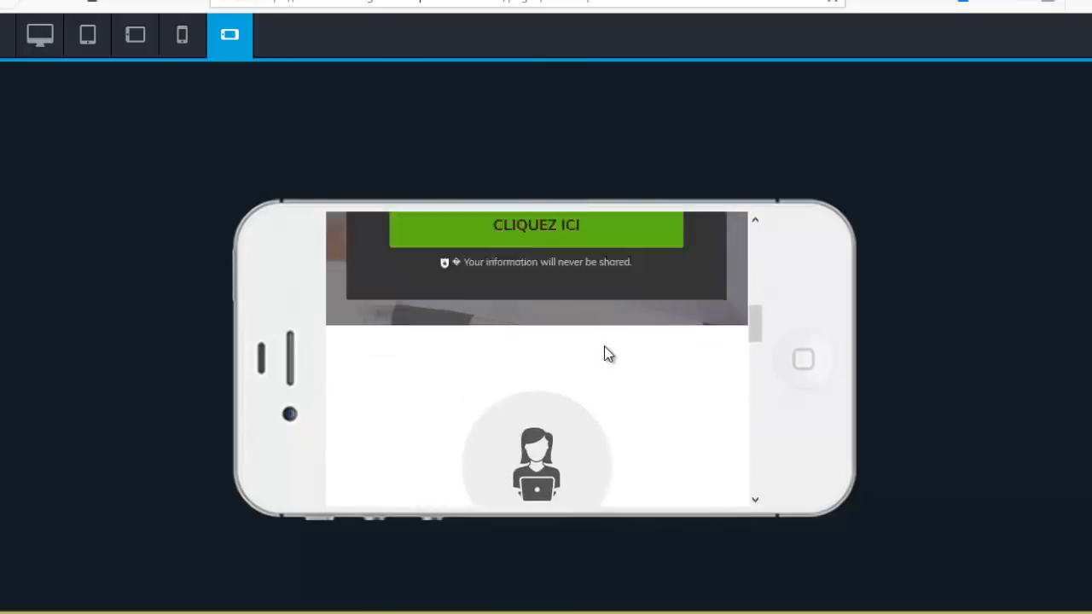
click(38, 39)
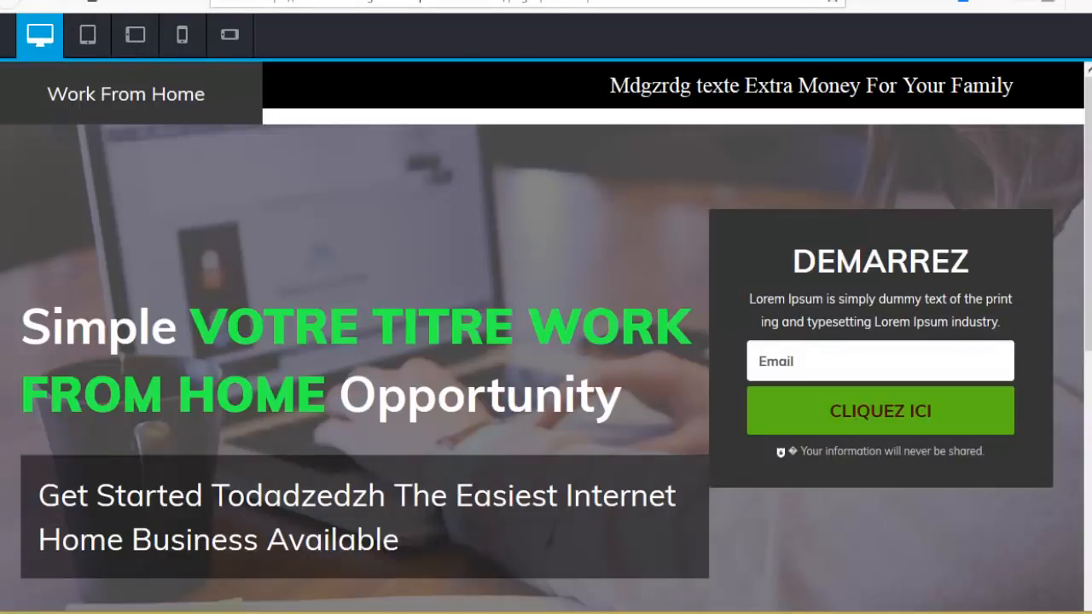
key(ctrl+w)
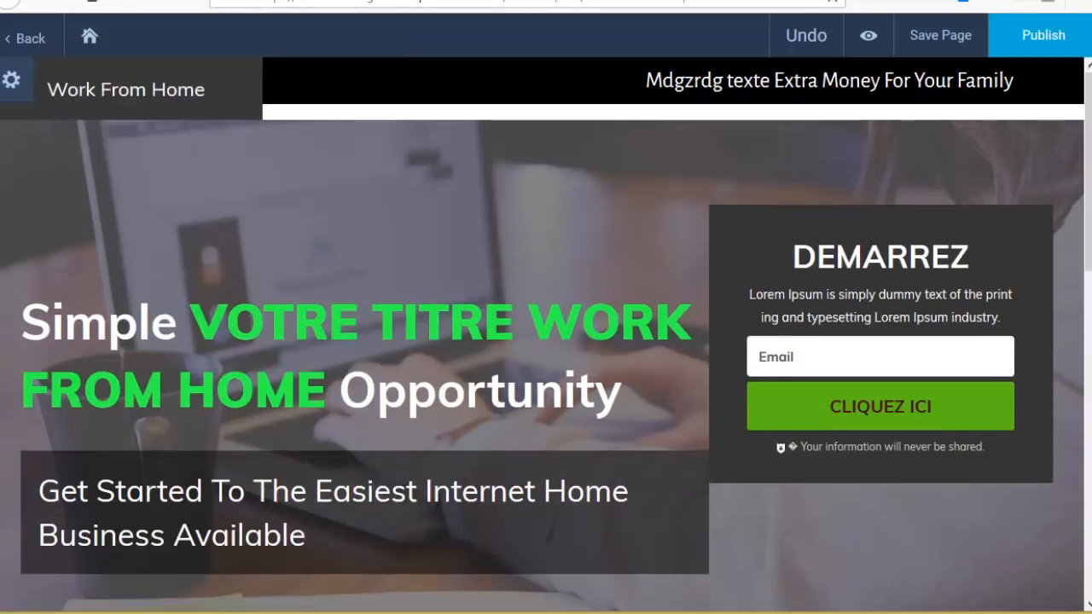
- Publish the page, copy its Profit Page URL and return to the list of profit pages
click(1043, 36)
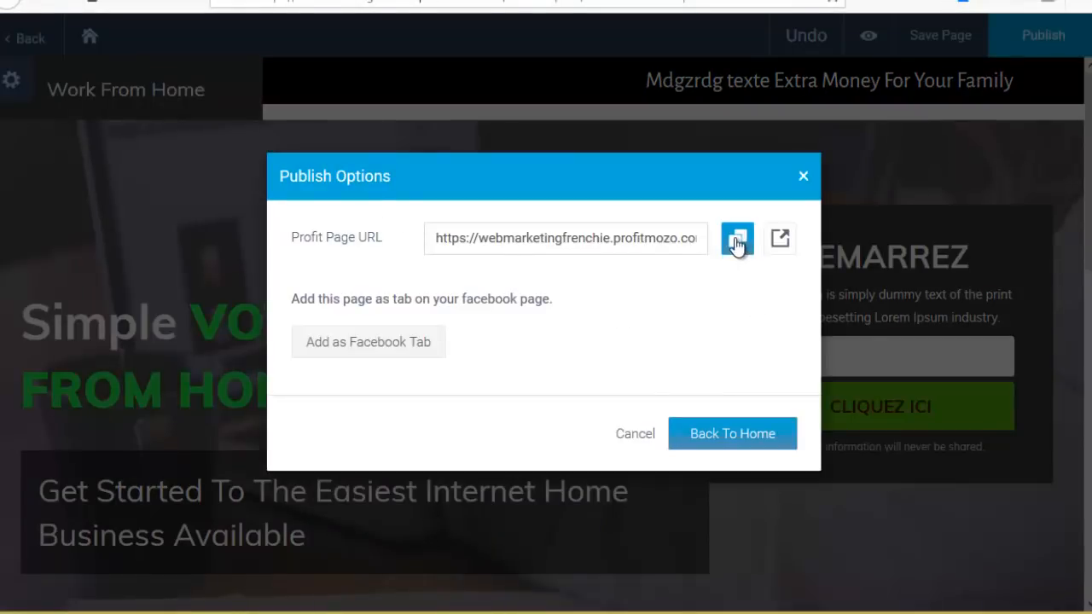
click(737, 240)
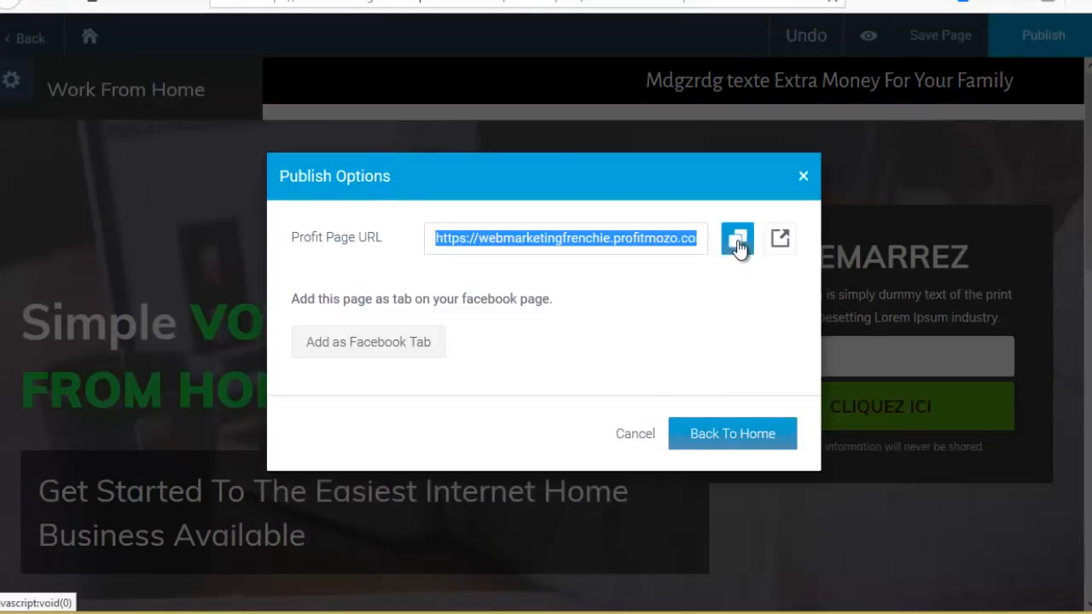
click(755, 435)
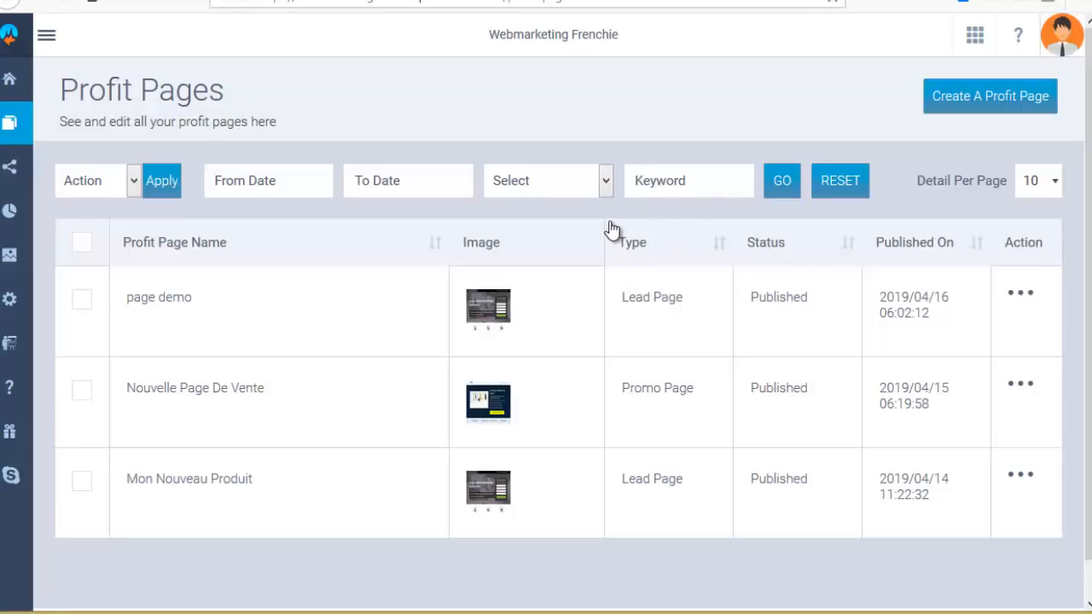
- Create a new profit page named "promo page" with the URL ending "promo-page"
click(972, 109)
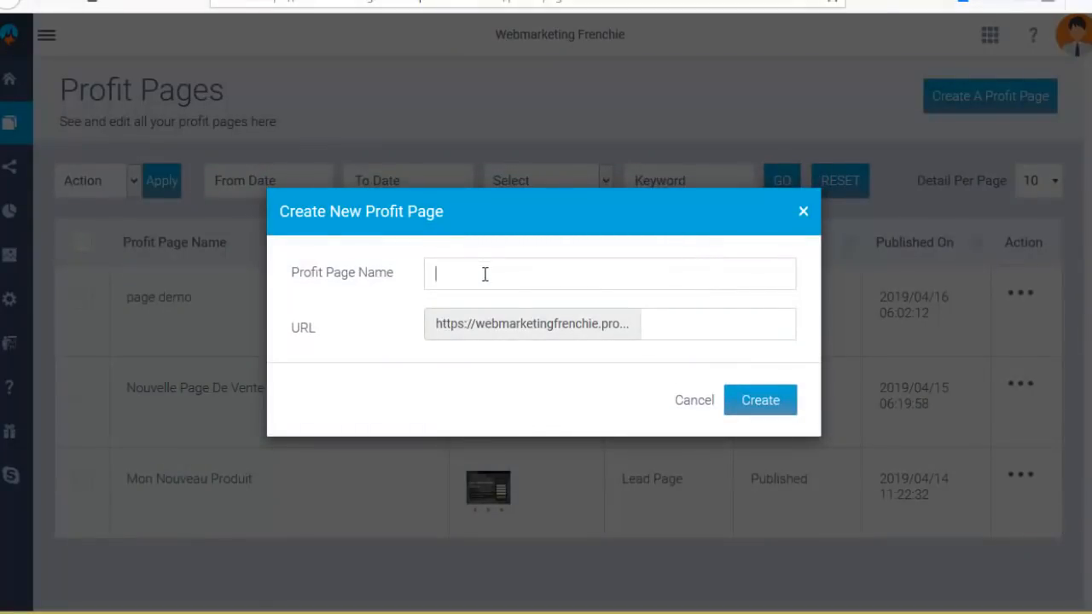
text(promo page)
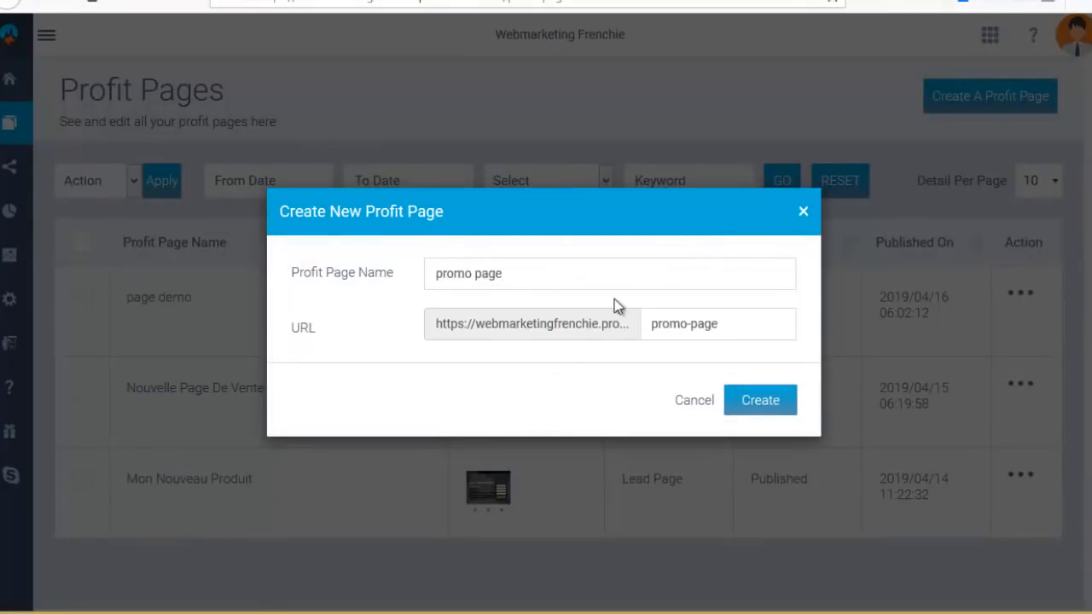
click(768, 401)
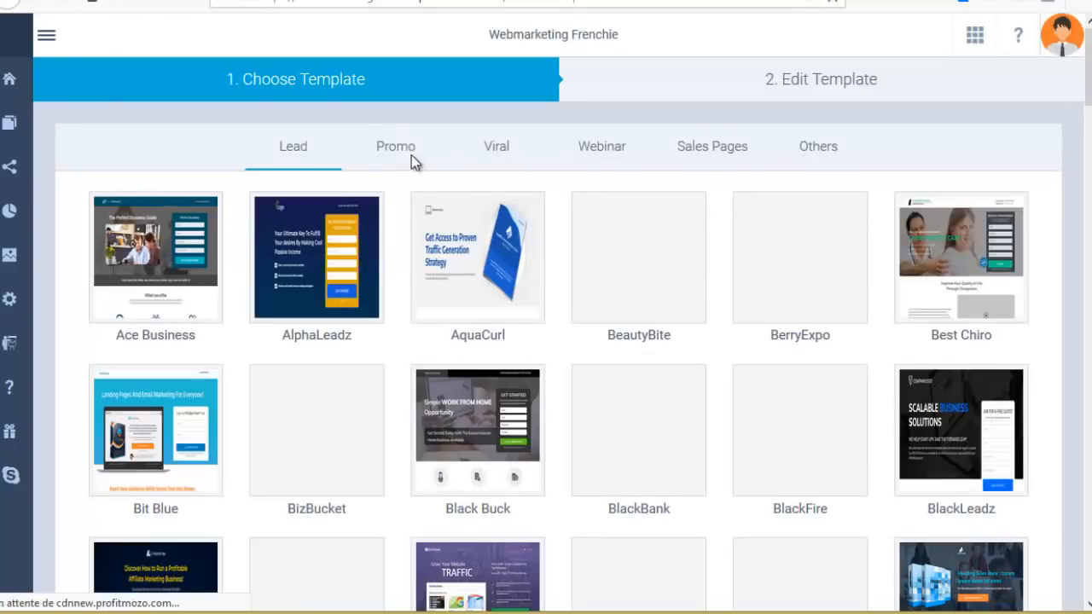
- Browse the full-size previews of the Promo templates, starting from Black Coming Soon, and close the preview
click(410, 156)
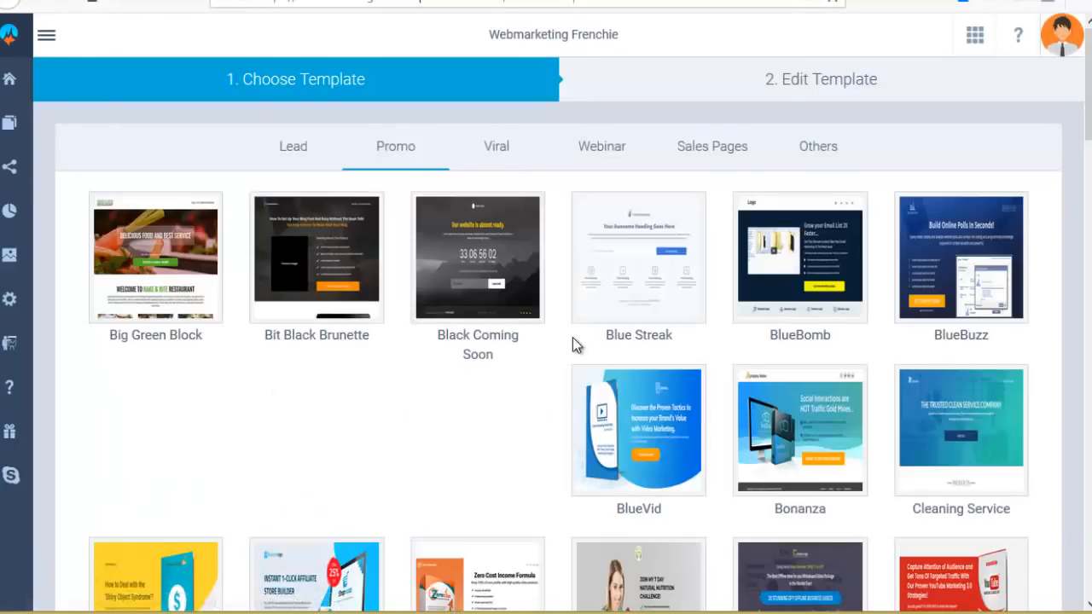
mouse_move(482, 272)
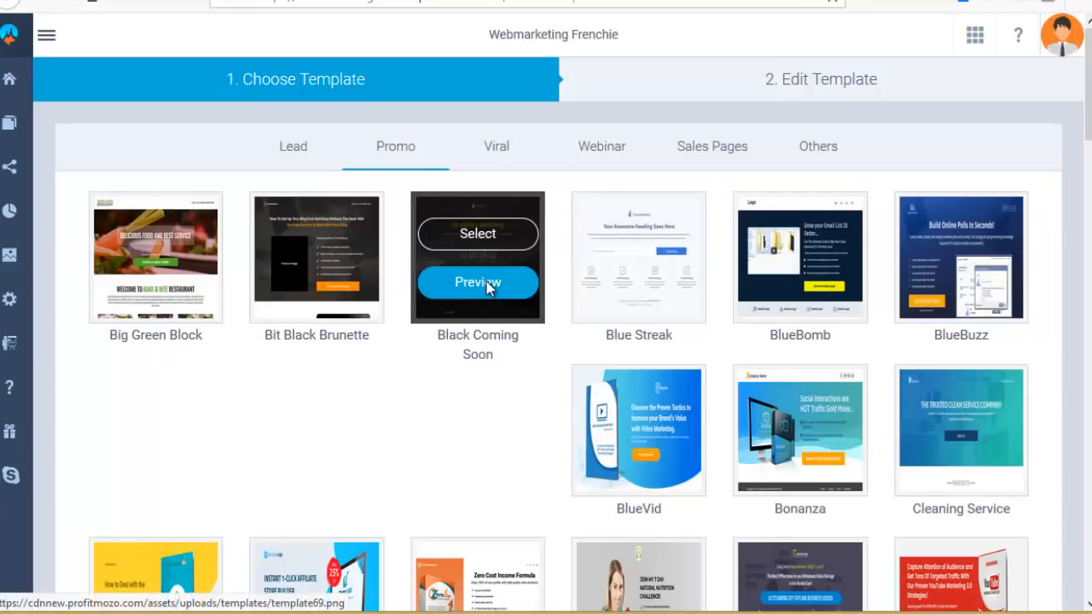
click(488, 283)
click(974, 321)
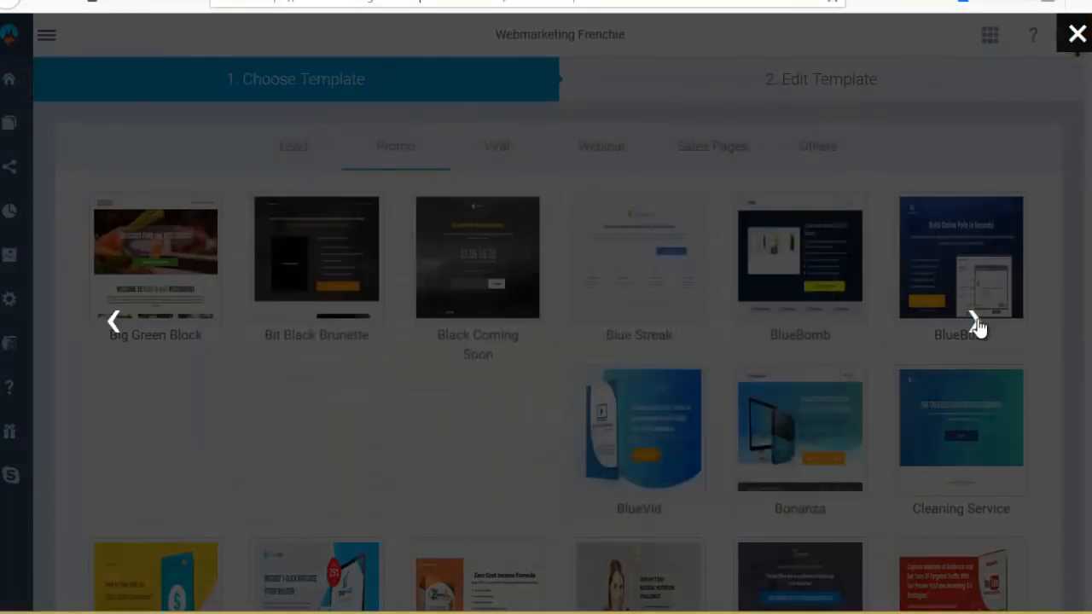
click(974, 322)
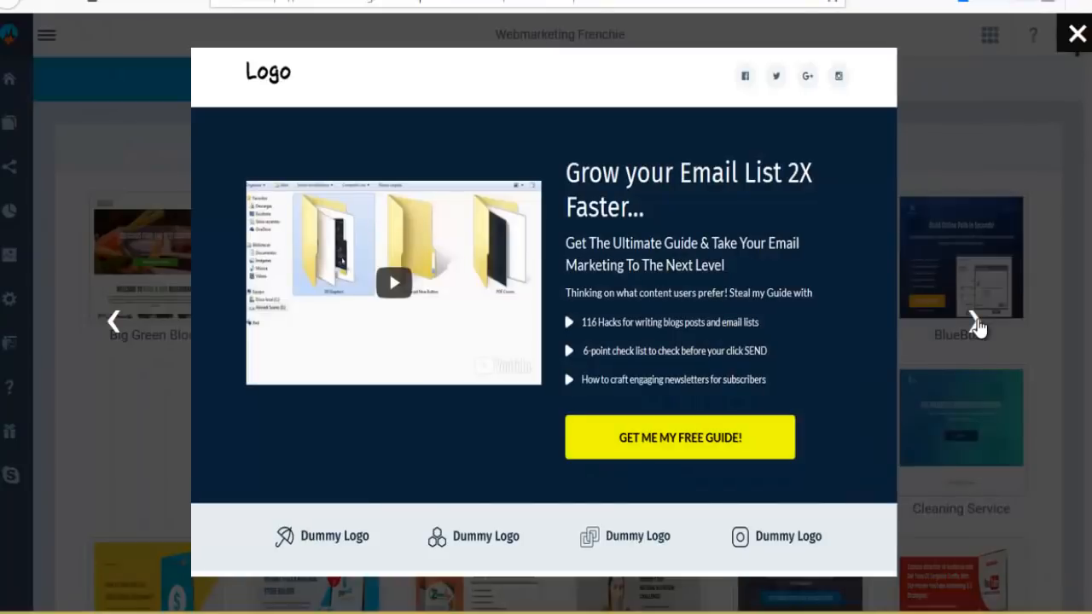
click(974, 323)
click(974, 322)
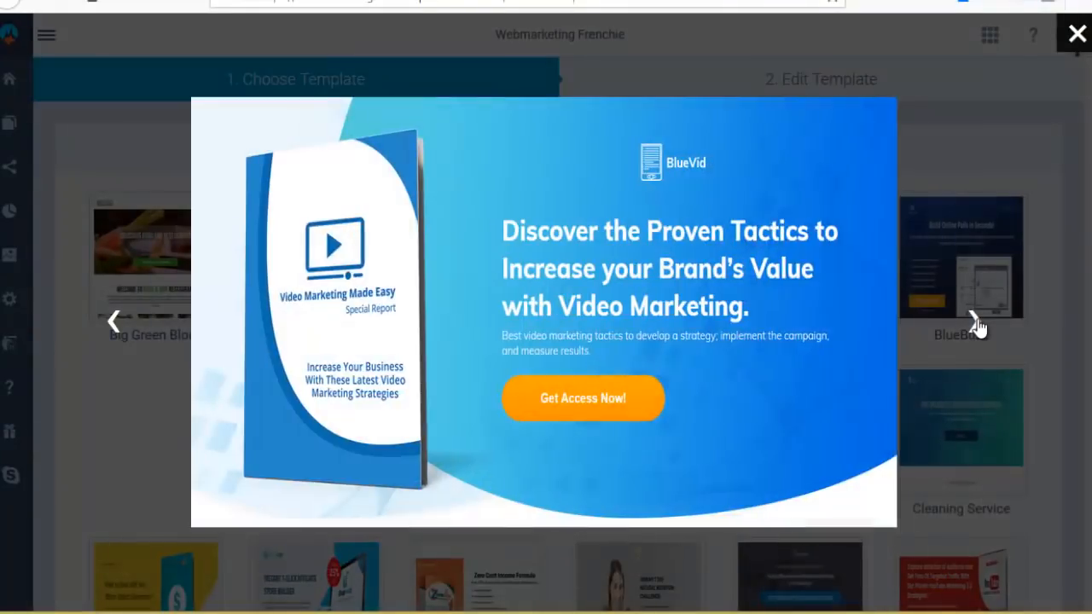
click(974, 322)
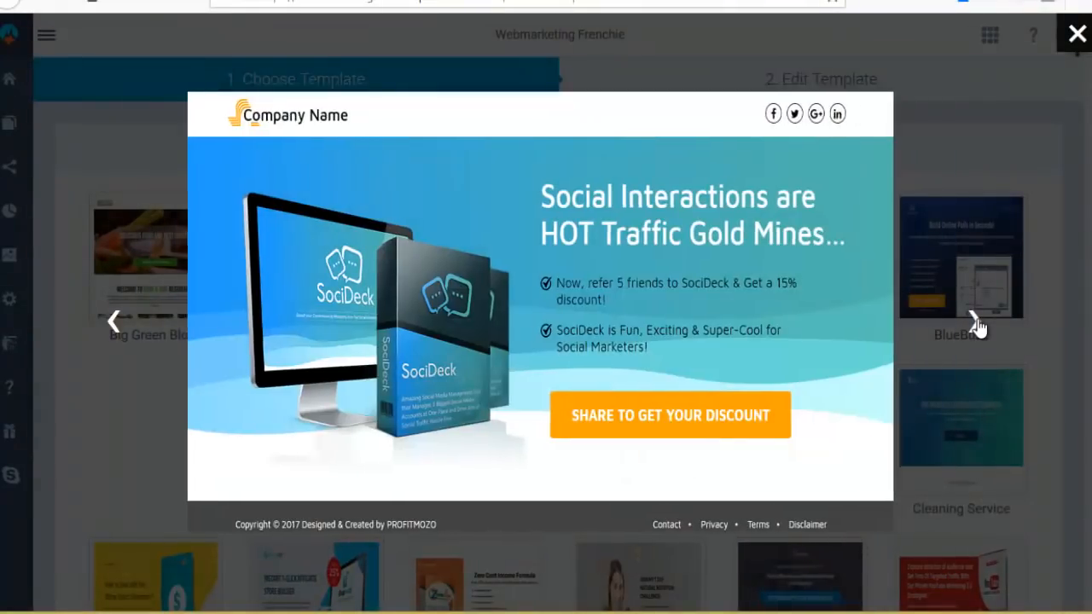
click(974, 322)
click(974, 322)
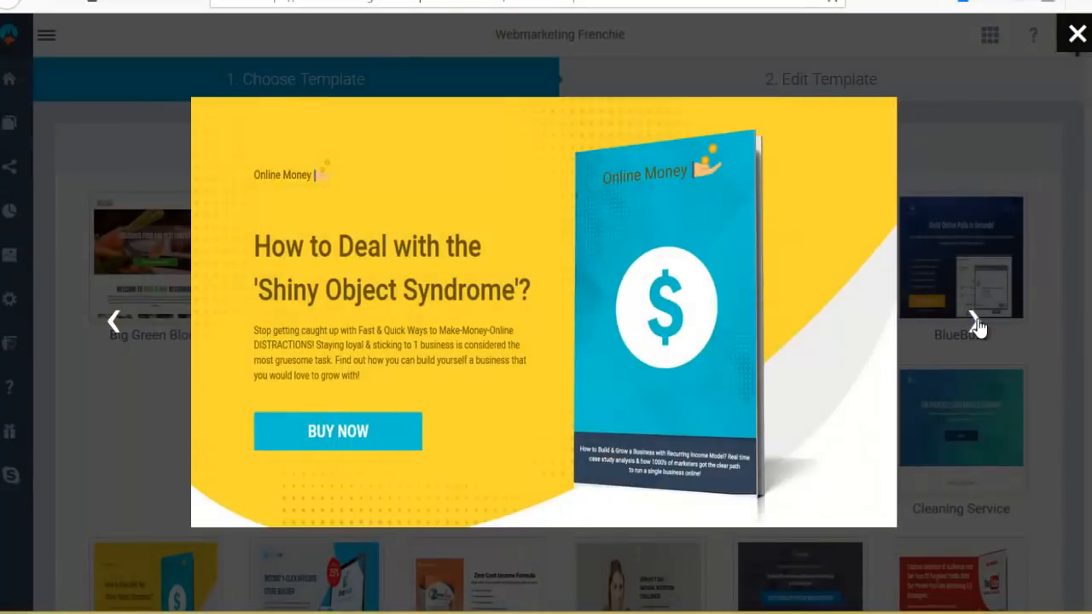
click(975, 322)
click(974, 323)
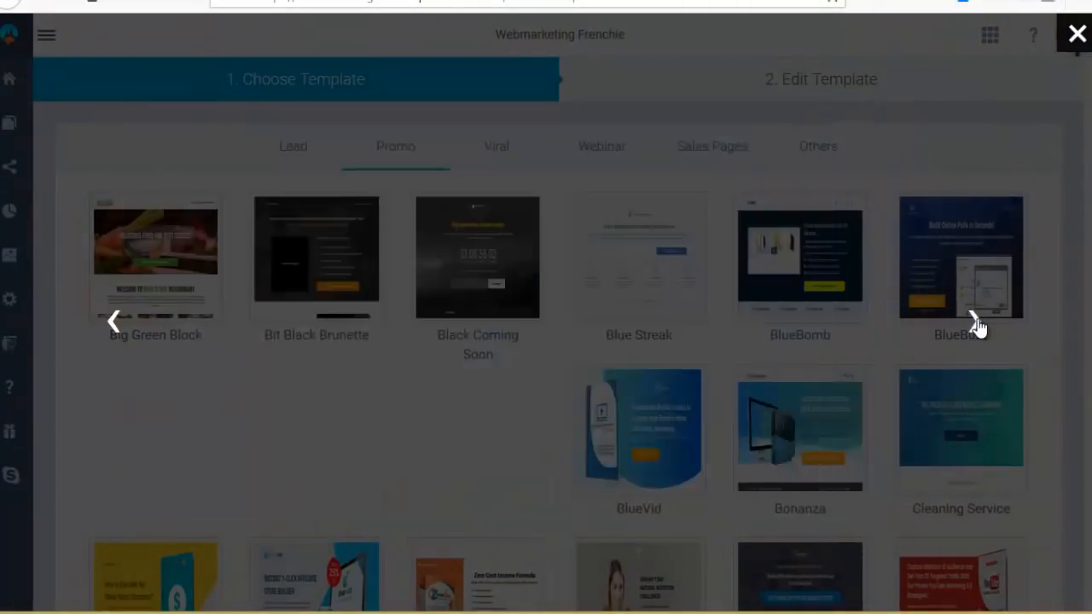
click(974, 322)
click(974, 323)
click(974, 322)
click(975, 323)
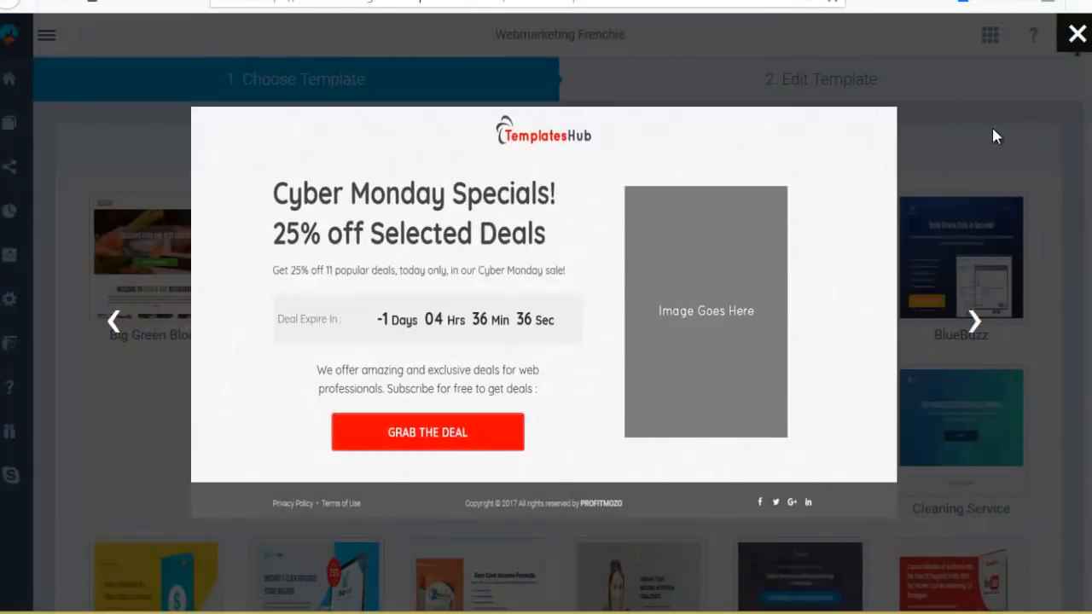
click(974, 322)
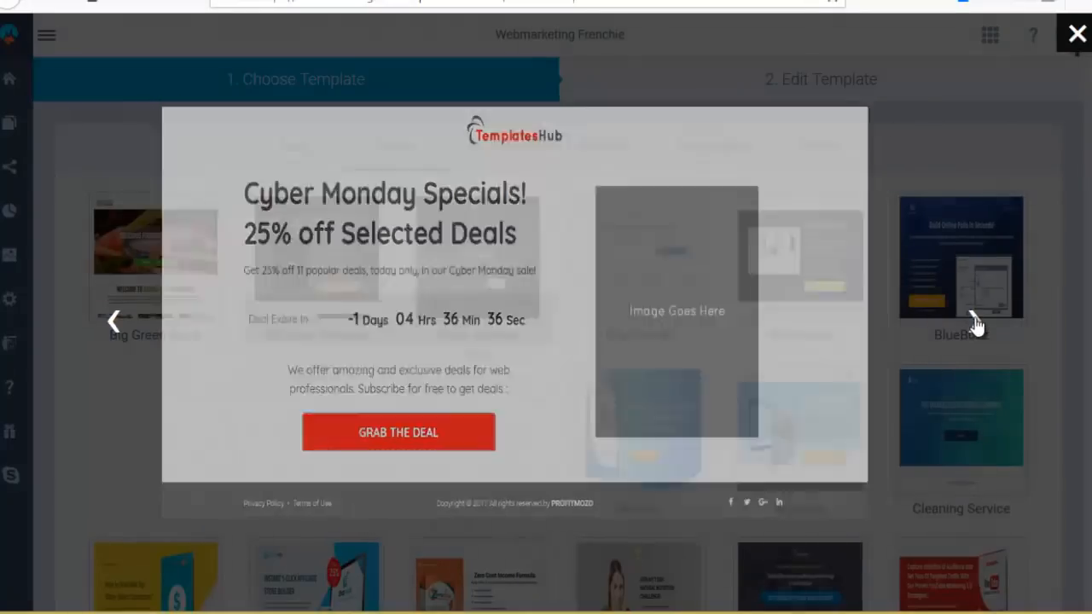
click(1076, 41)
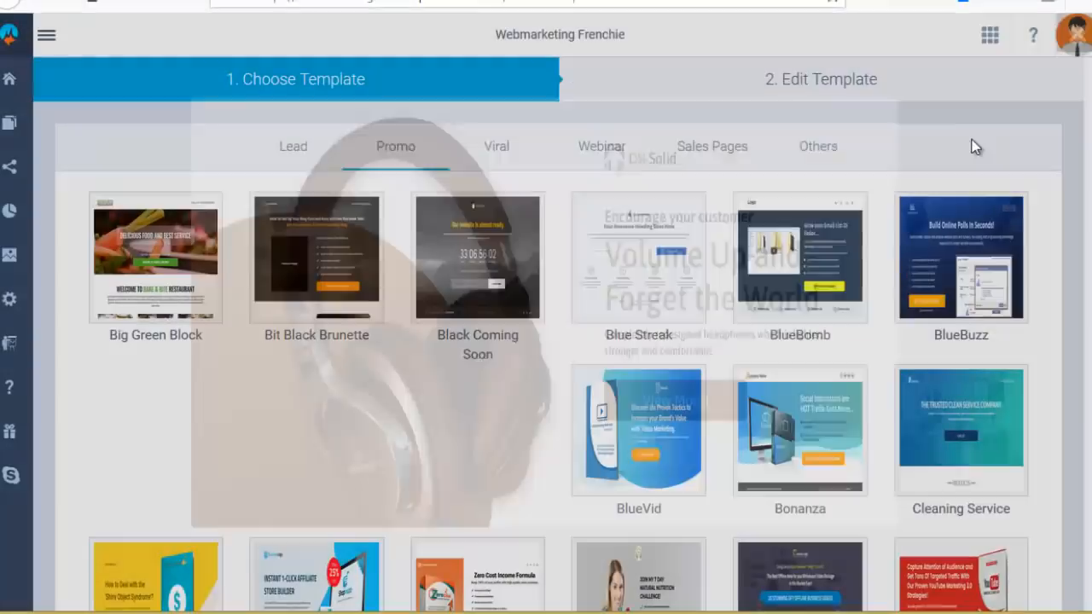
- Browse the full-size previews of the Viral templates, starting from Fedora, and close the preview
click(506, 157)
mouse_move(638, 256)
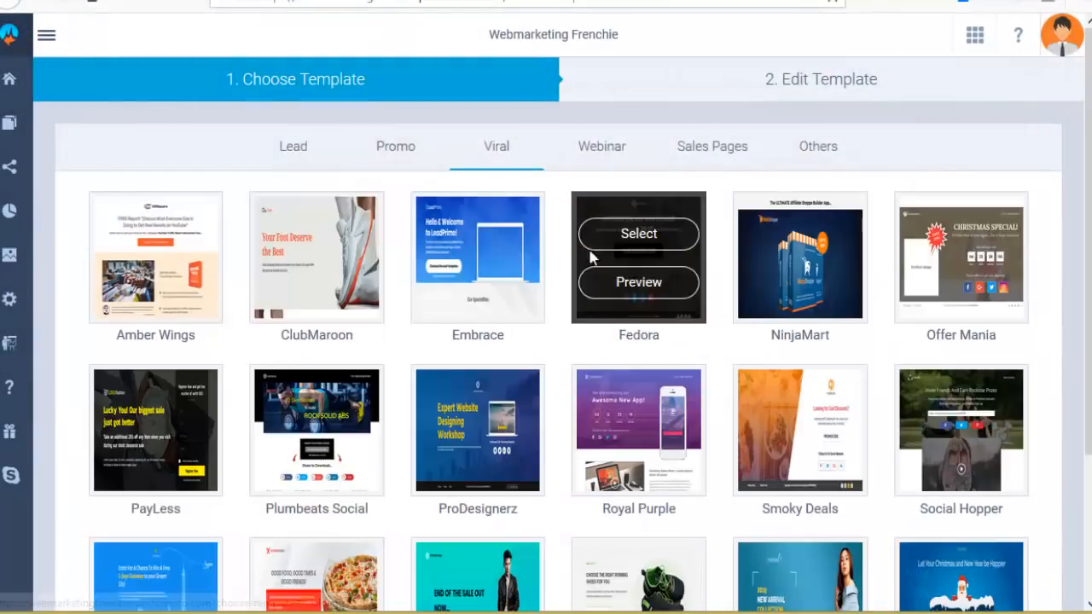
click(641, 282)
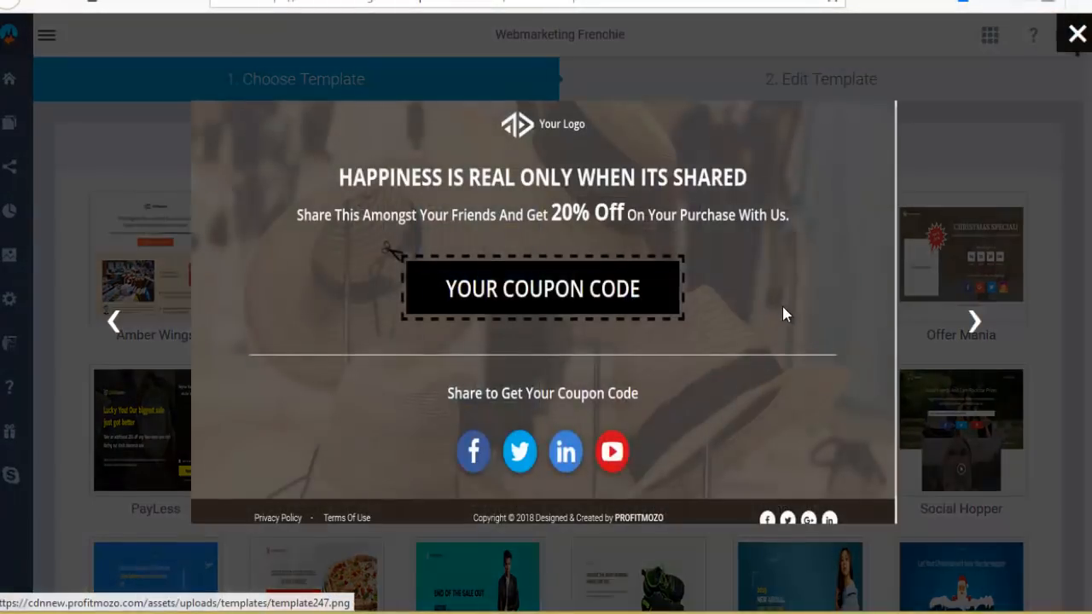
click(975, 324)
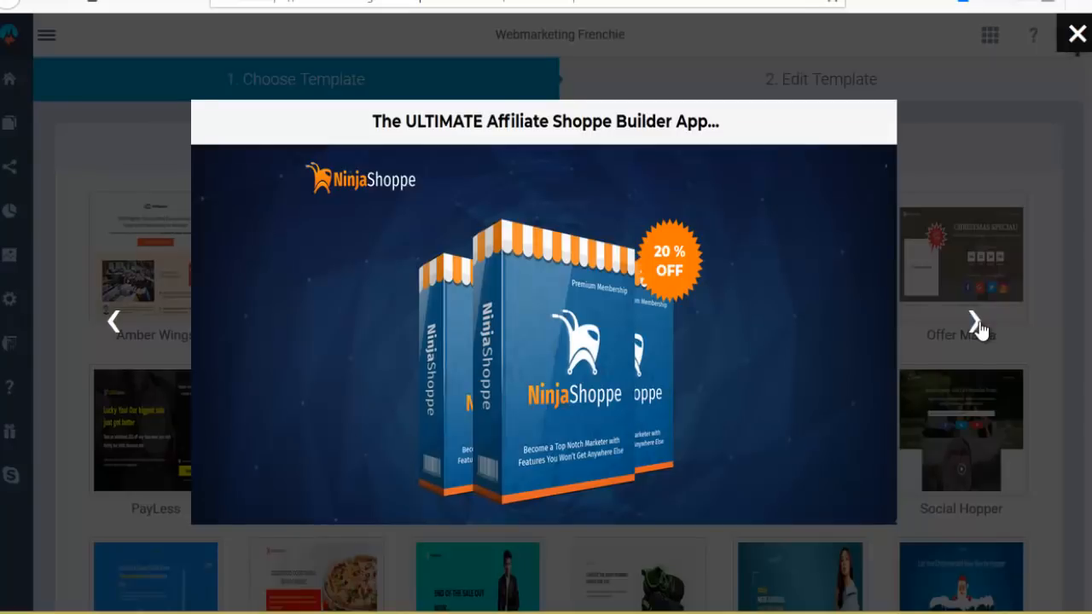
click(978, 326)
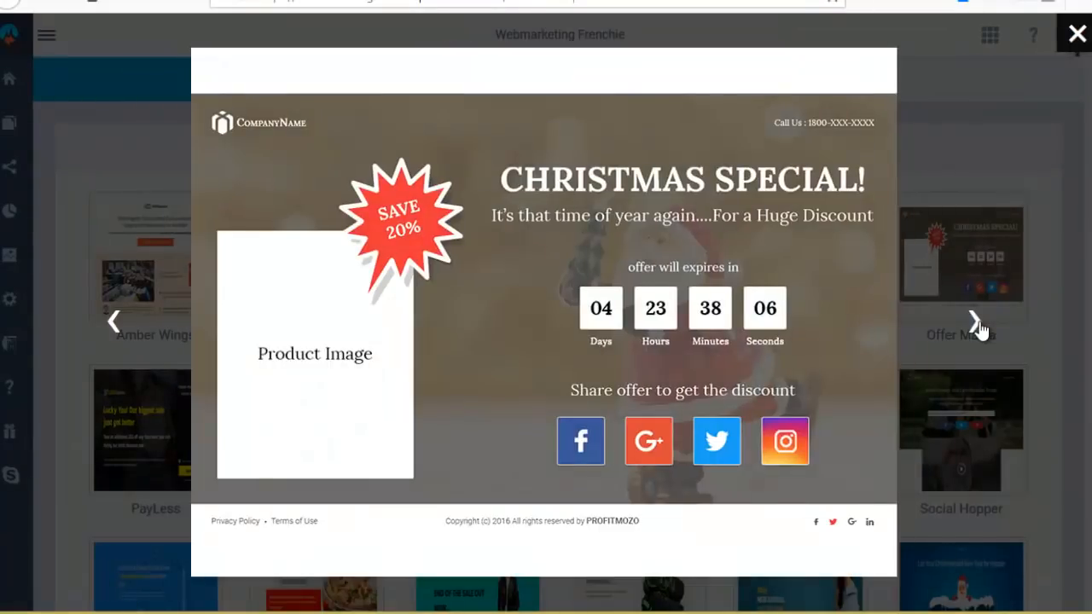
click(977, 325)
click(981, 330)
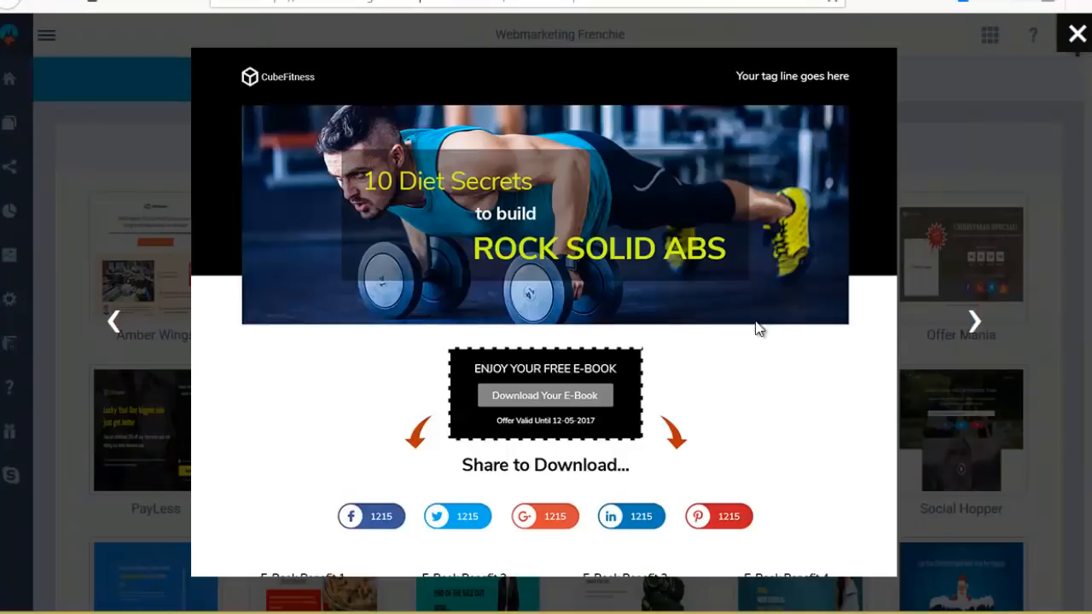
click(975, 325)
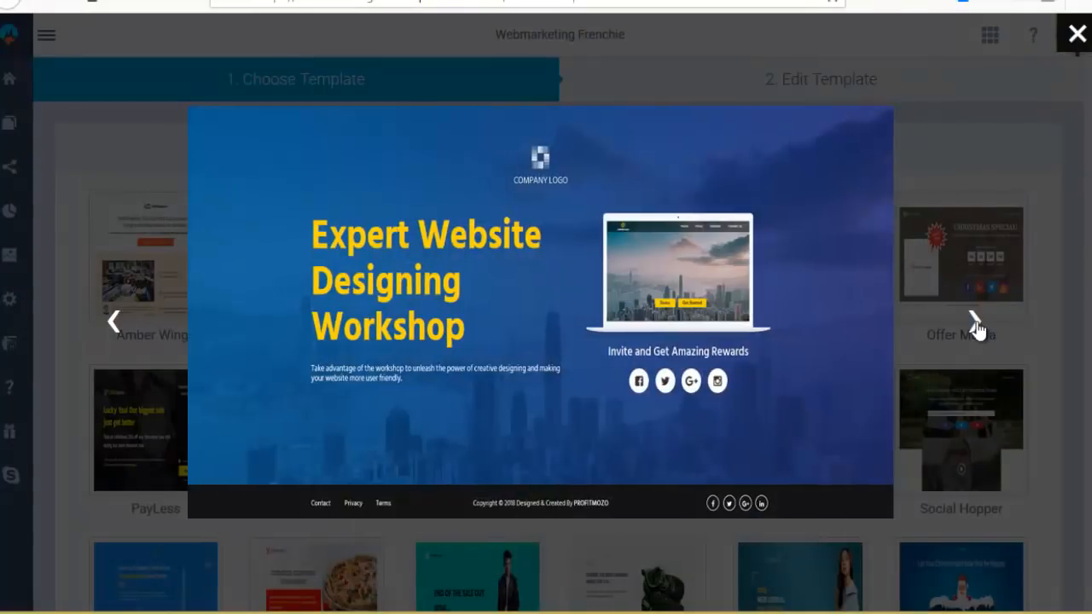
click(975, 324)
click(975, 324)
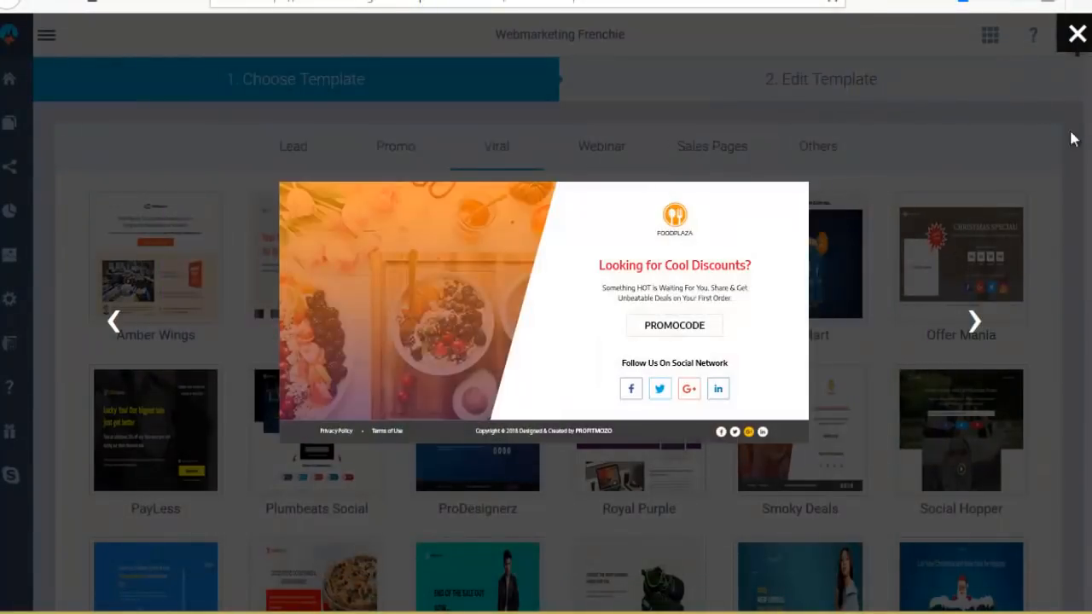
click(1076, 35)
- Preview the ShopExpress Upsell template among the Sales Pages templates and open it for editing
click(716, 147)
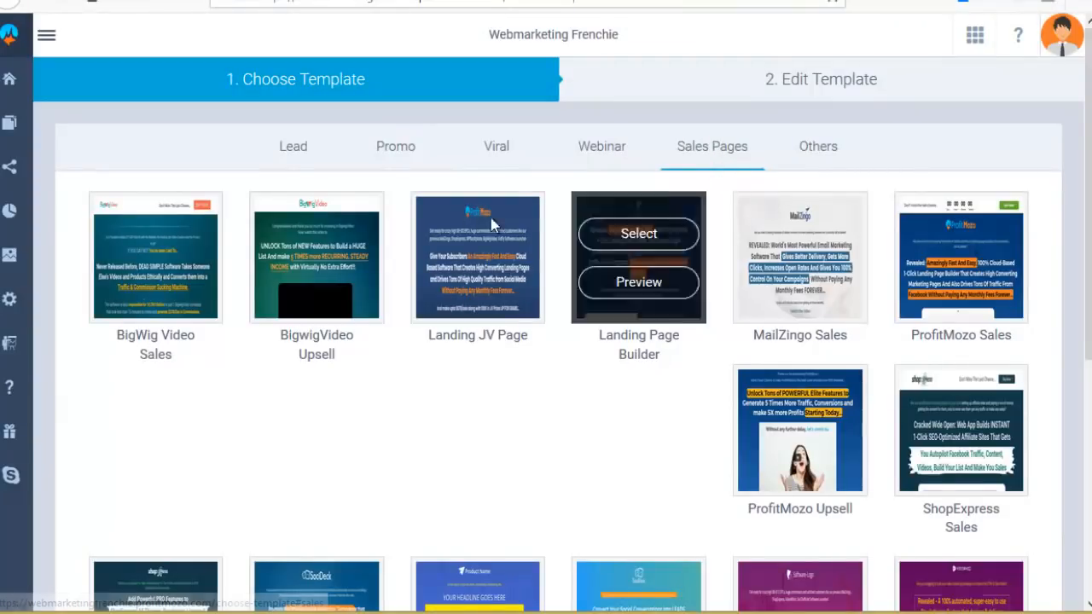
scroll(391, 265, down, 2)
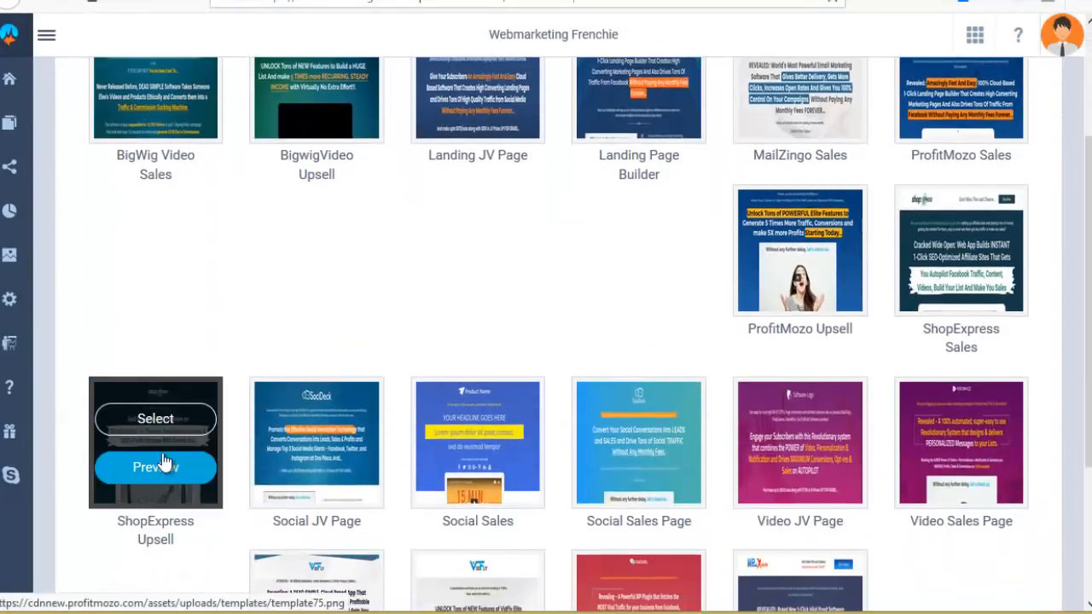
click(161, 465)
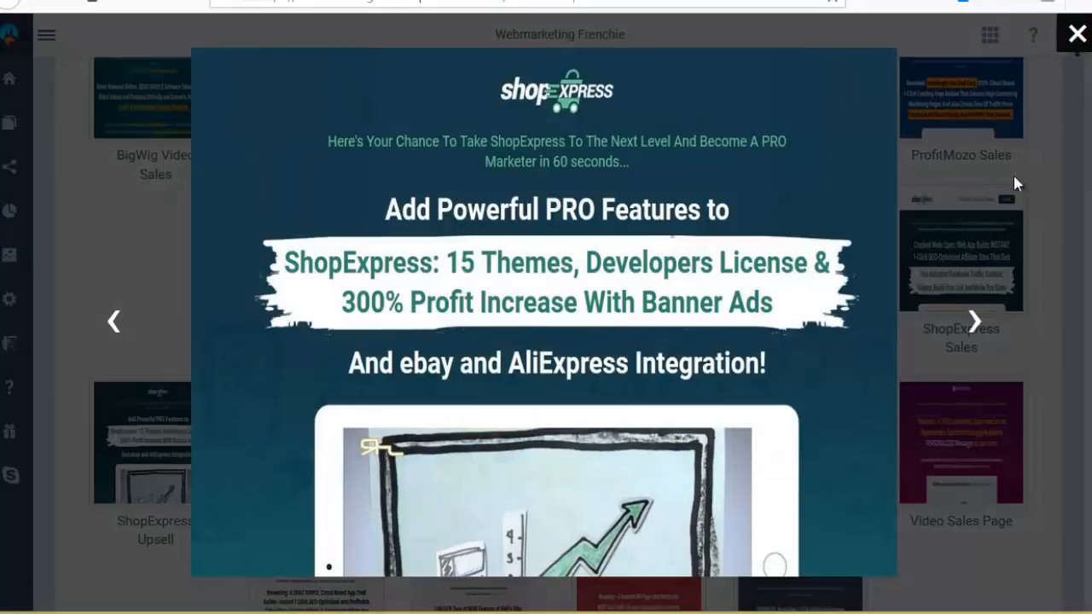
click(1077, 34)
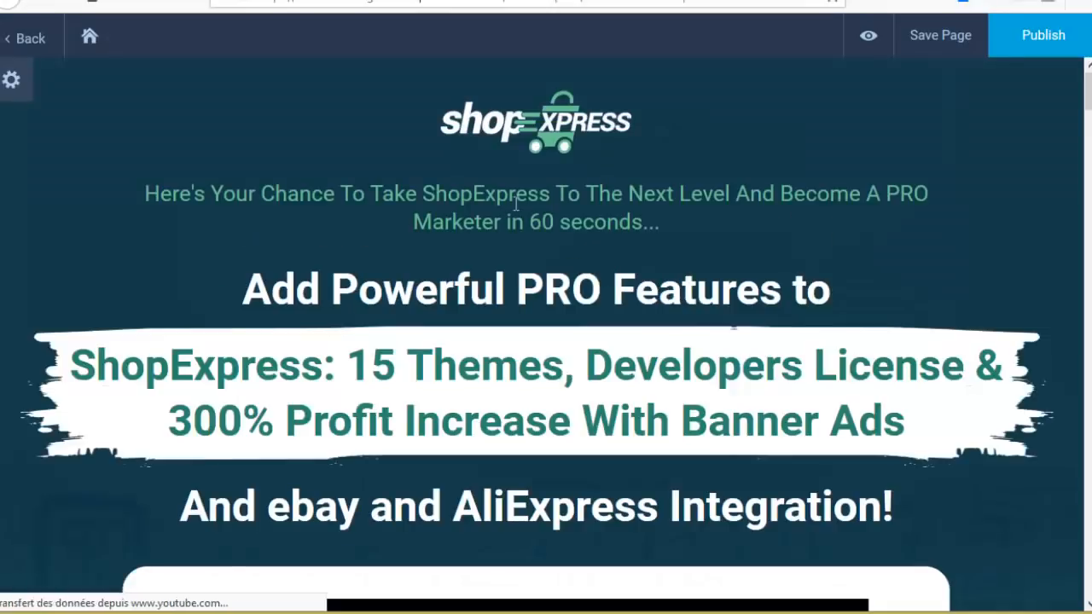
- Replace the ShopExpress logo with the uploaded image Tumblr_static_memrise_icon_tumblr(1).png
click(577, 137)
click(528, 172)
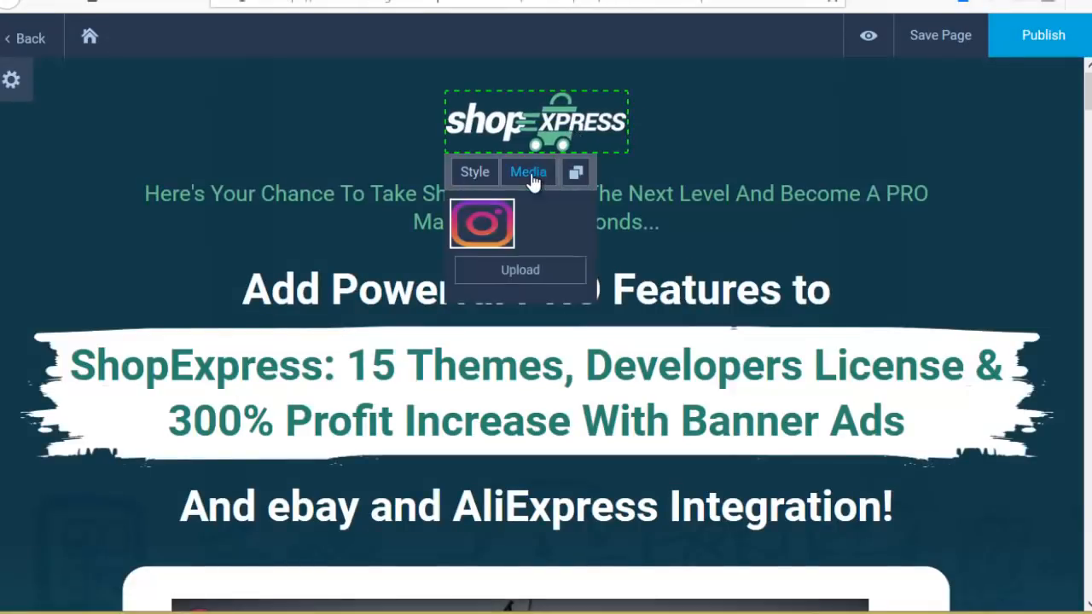
click(538, 272)
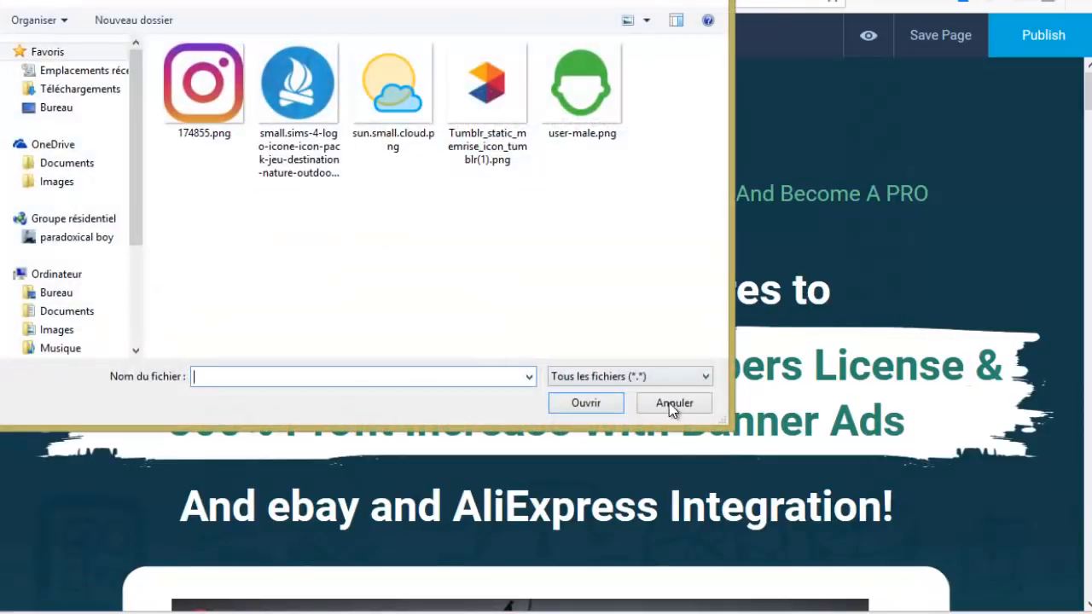
click(498, 82)
click(586, 403)
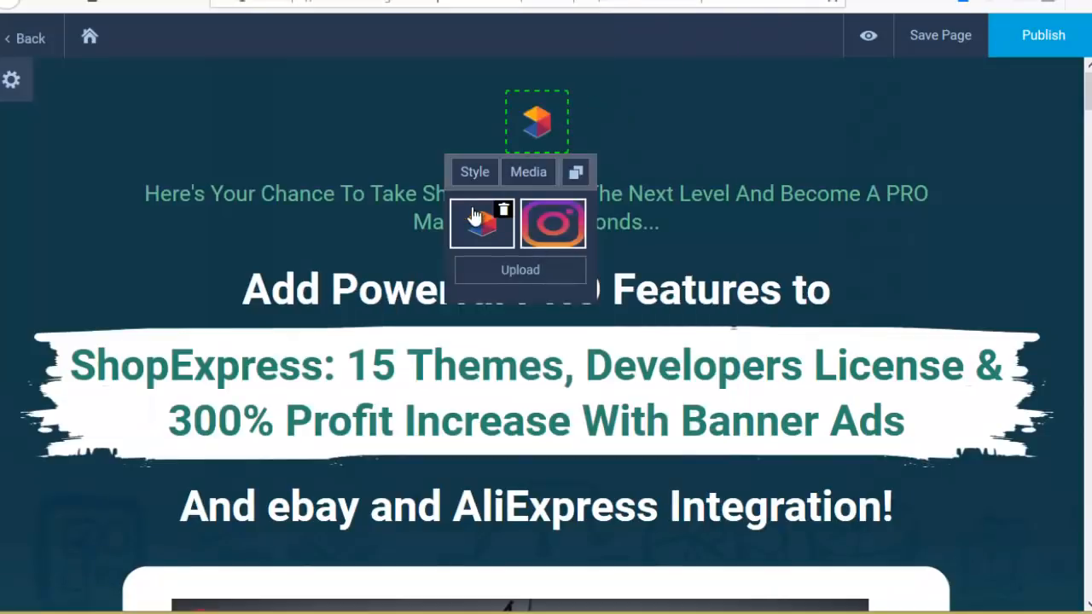
click(682, 288)
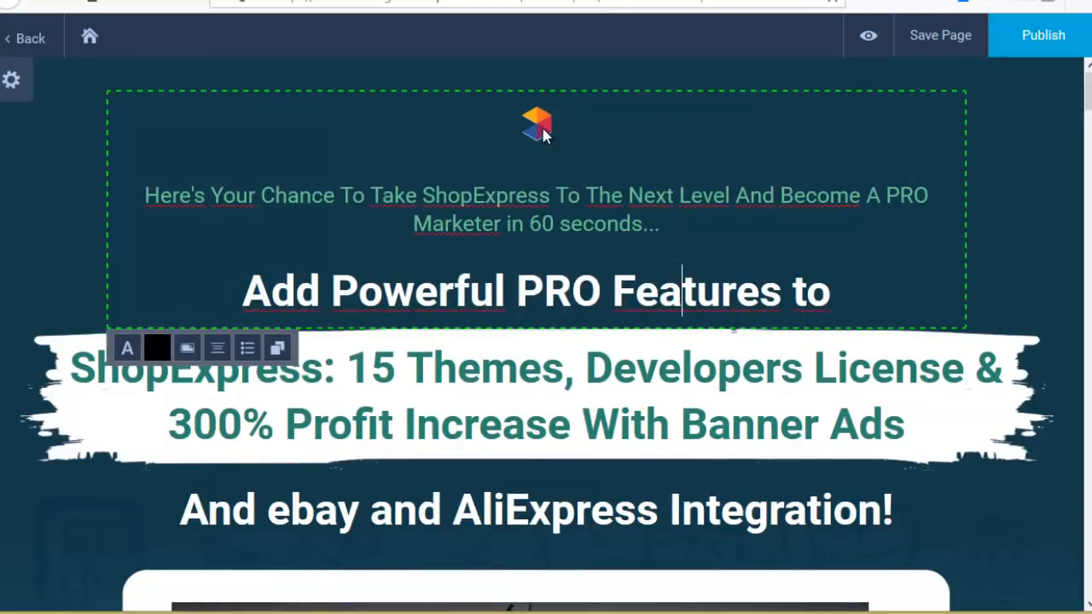
- Insert a few test characters into the "Here's Your Chance To Take ShopExpress" subheadline and delete them
click(499, 199)
text(dgz)
key(BackSpace)
key(BackSpace)
key(BackSpace)
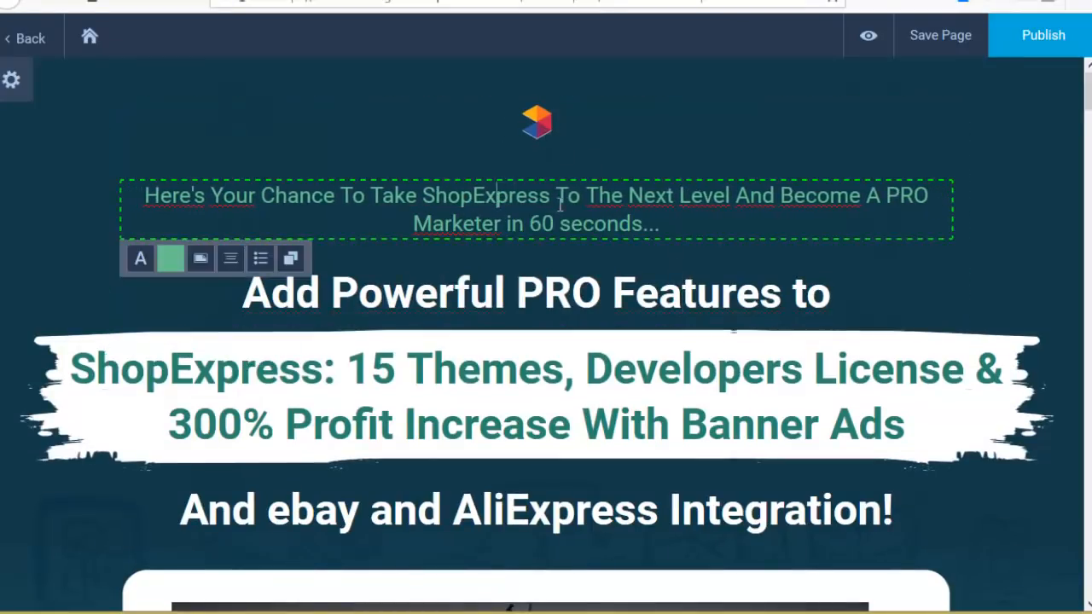
- Change the text color of the "Here's Your Chance To Take ShopExpress" subheadline to orange
click(168, 262)
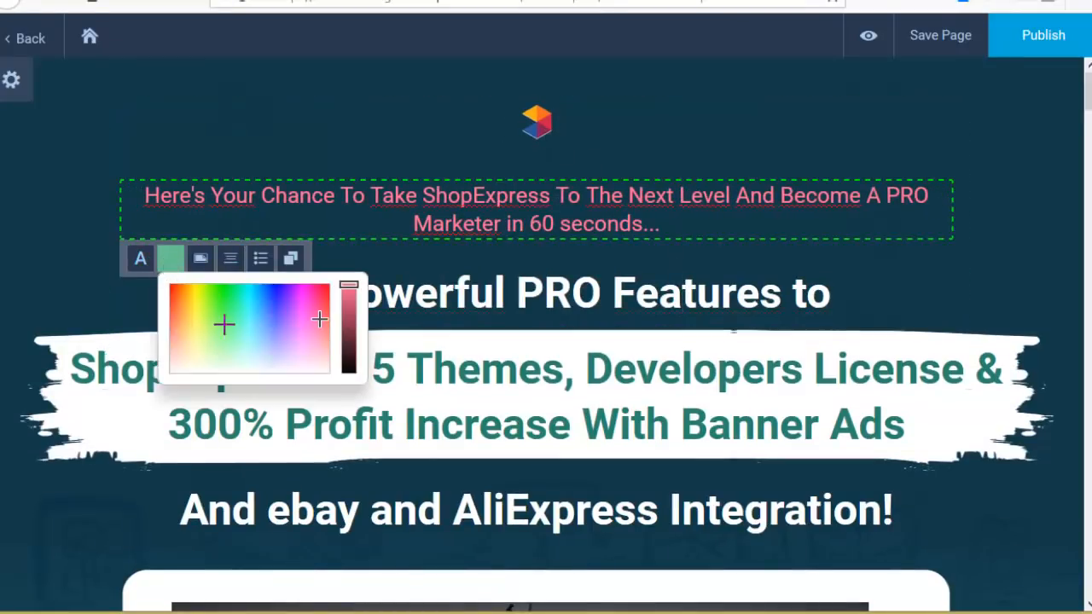
click(181, 303)
click(894, 263)
- Add "sz" to the end of the word "ShopExpress" in the green "15 Themes, Developers License" heading
scroll(894, 263, down, 2)
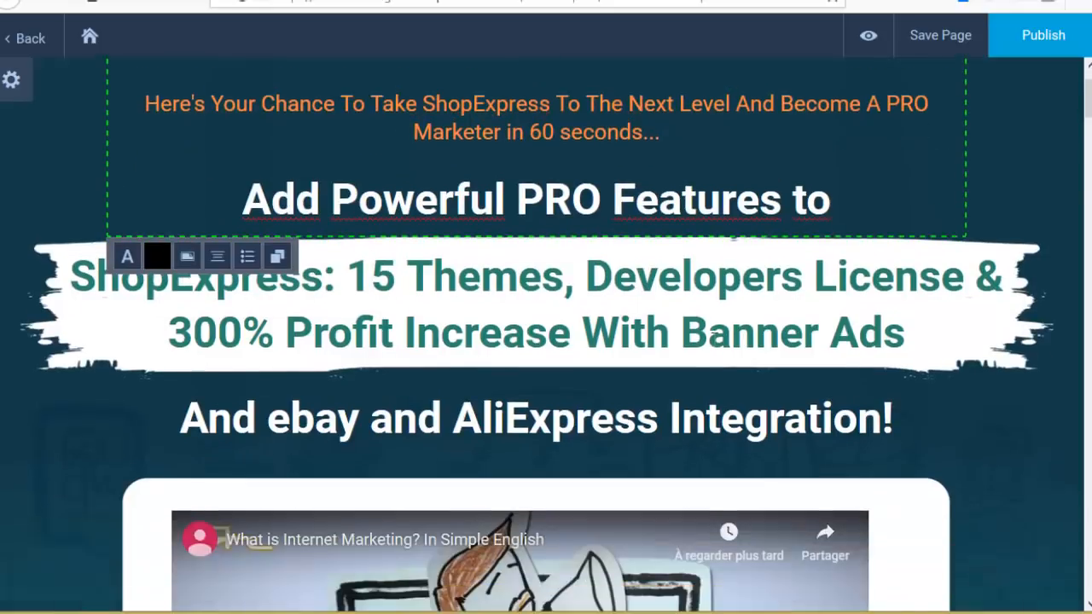
click(973, 231)
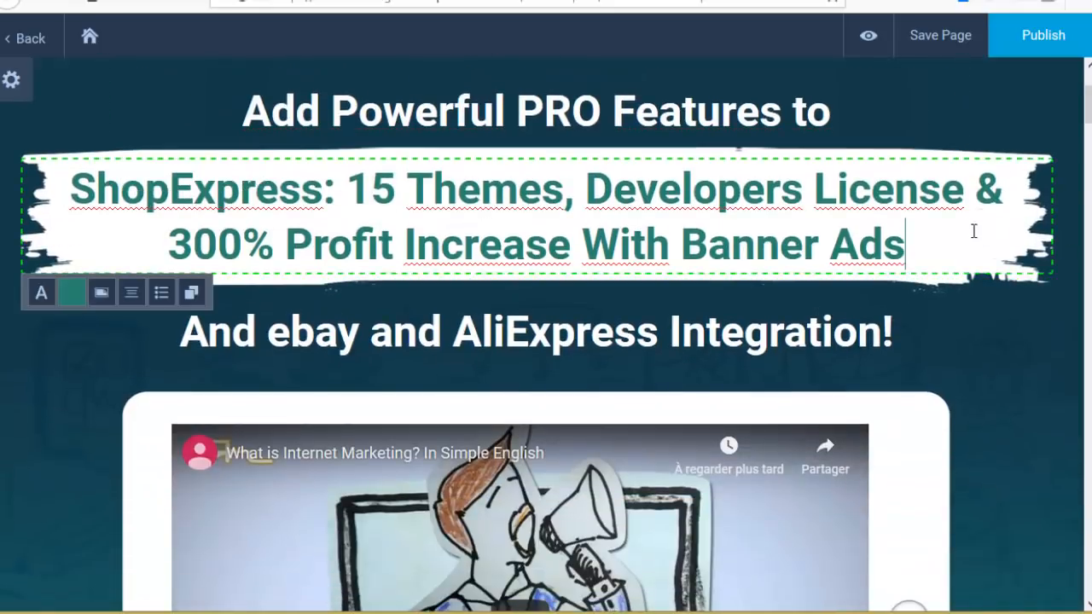
click(329, 191)
text(sz)
scroll(400, 335, down, 1)
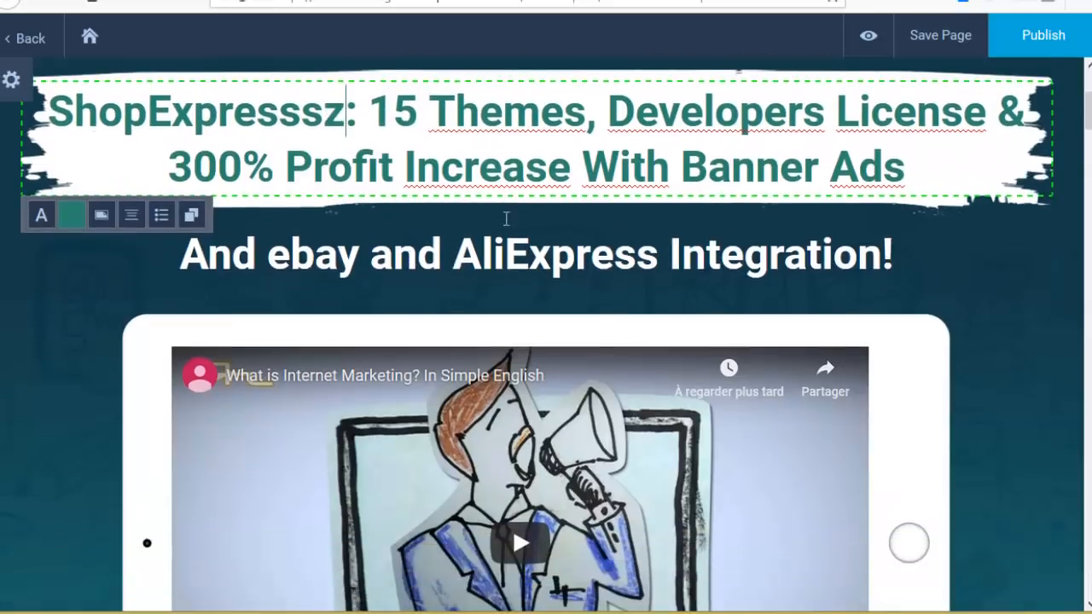
- Reduce the font size of the whole "And ebay and AliExpress Integration!" heading to roughly half
click(510, 237)
drag(314, 242, 681, 241)
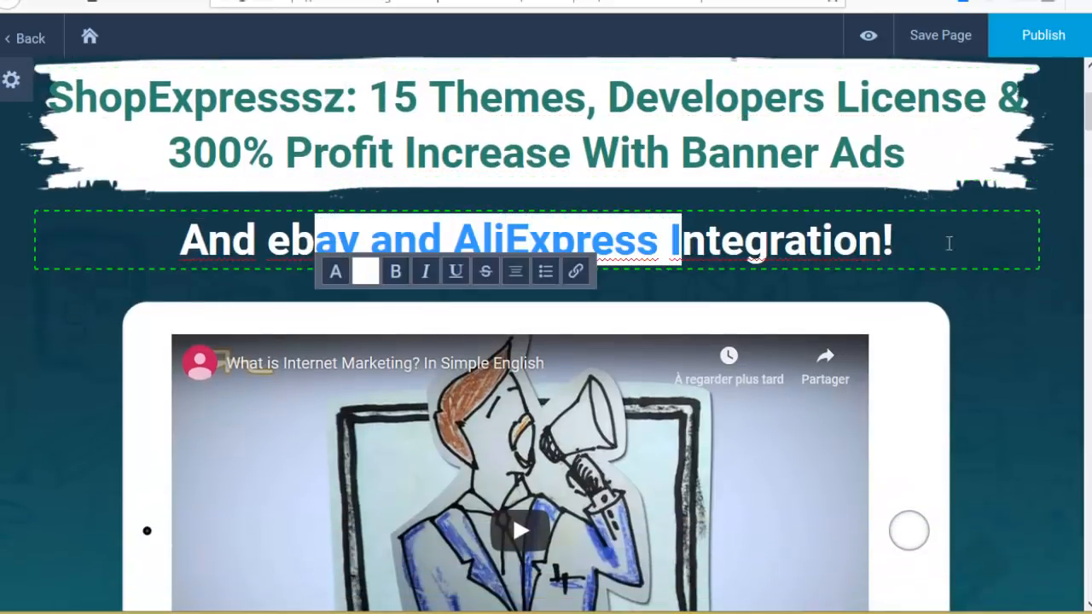
drag(896, 241, 177, 241)
click(200, 272)
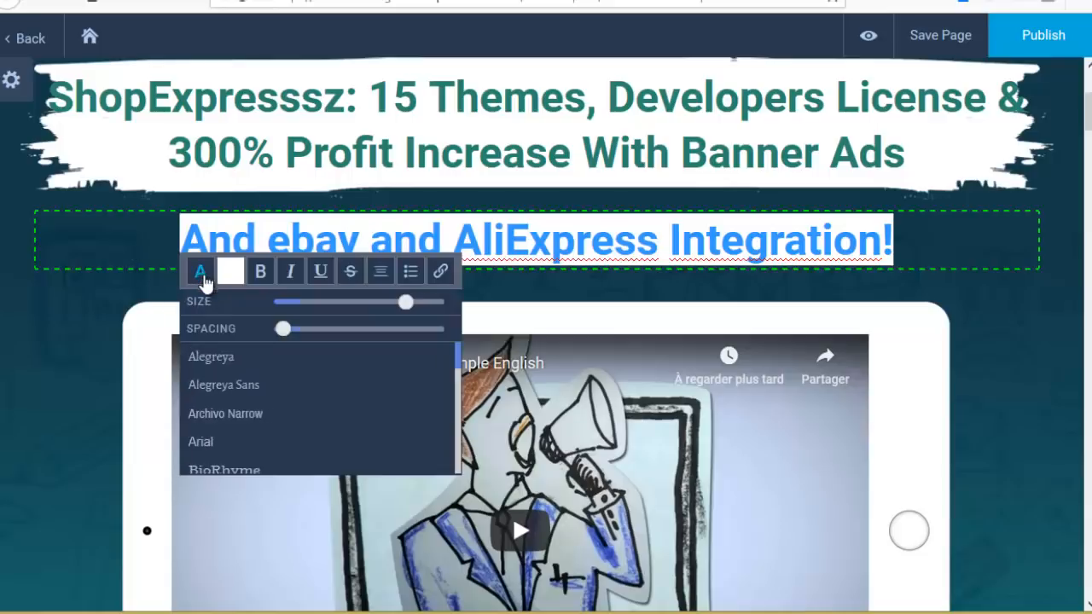
drag(406, 304, 345, 304)
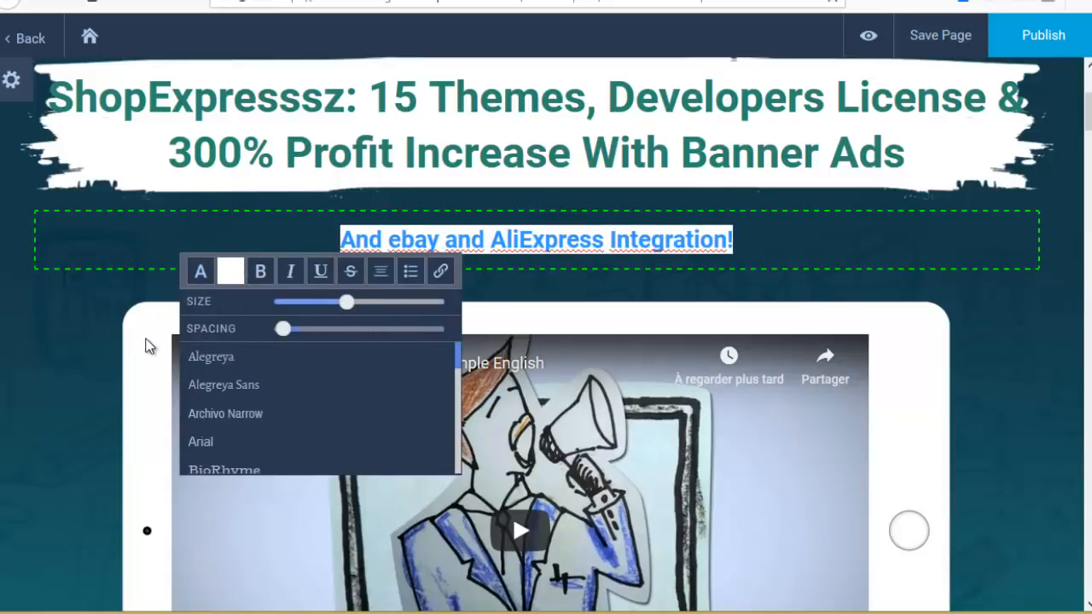
scroll(281, 407, down, 2)
click(132, 379)
- Open the embedded YouTube video's link settings, inspect the video URL and close them without editing
scroll(330, 365, down, 4)
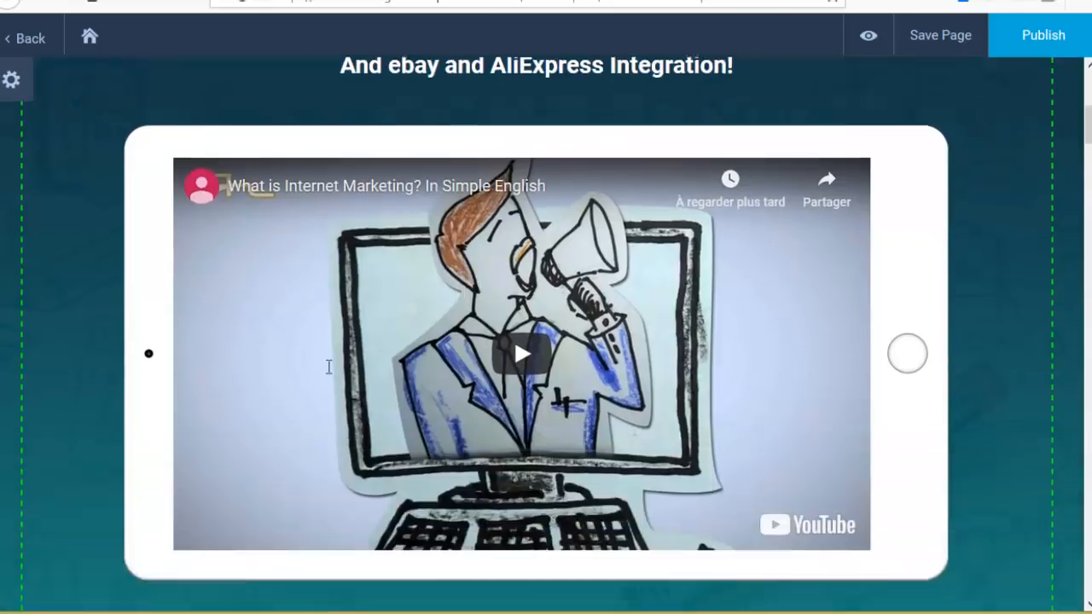
scroll(696, 309, up, 1)
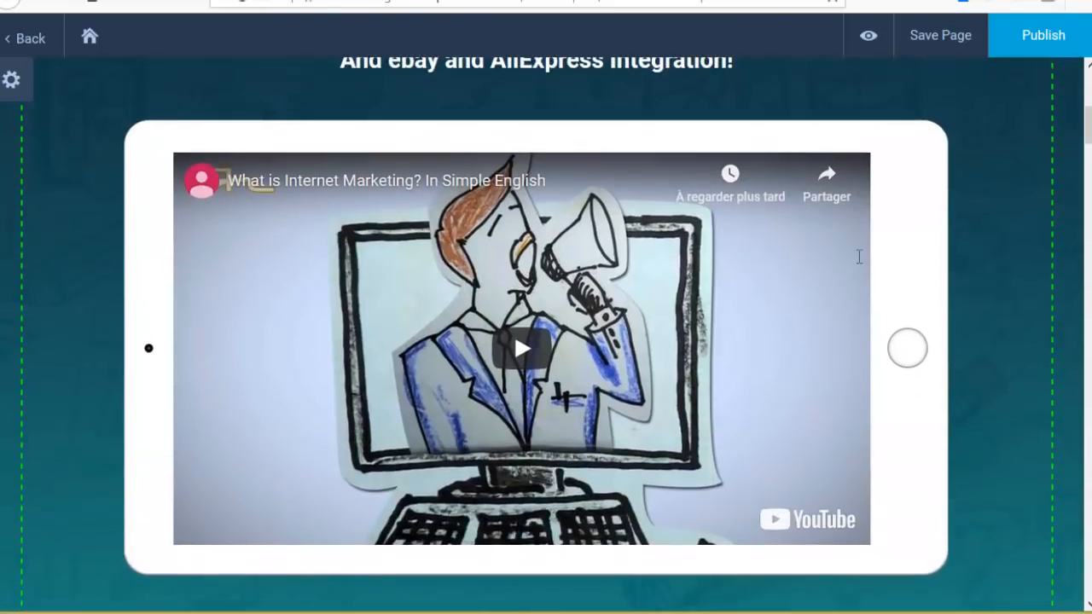
click(857, 258)
scroll(446, 224, down, 1)
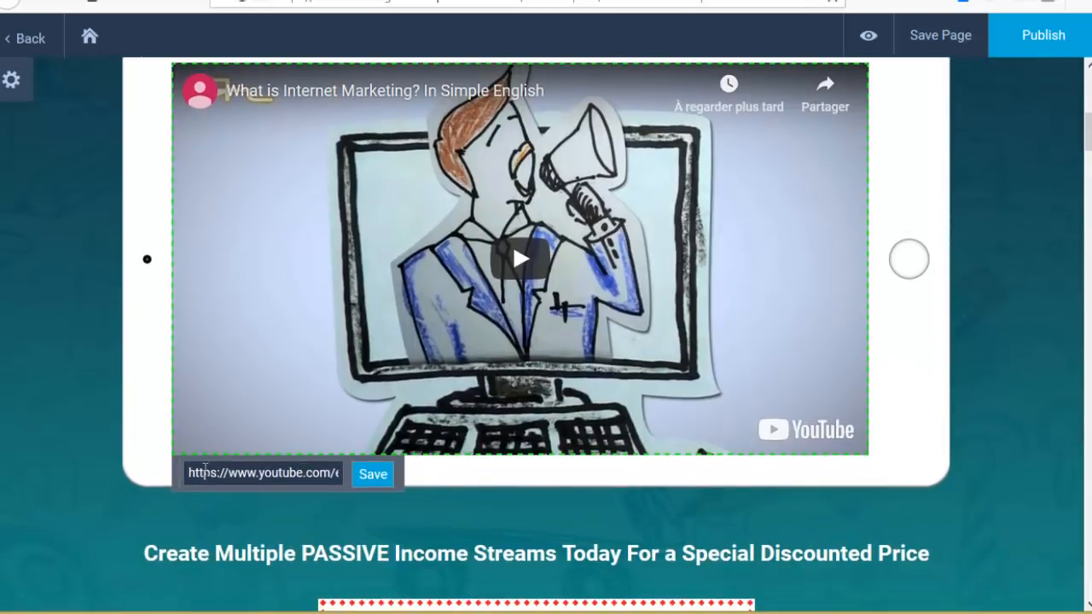
drag(339, 474, 415, 475)
click(279, 475)
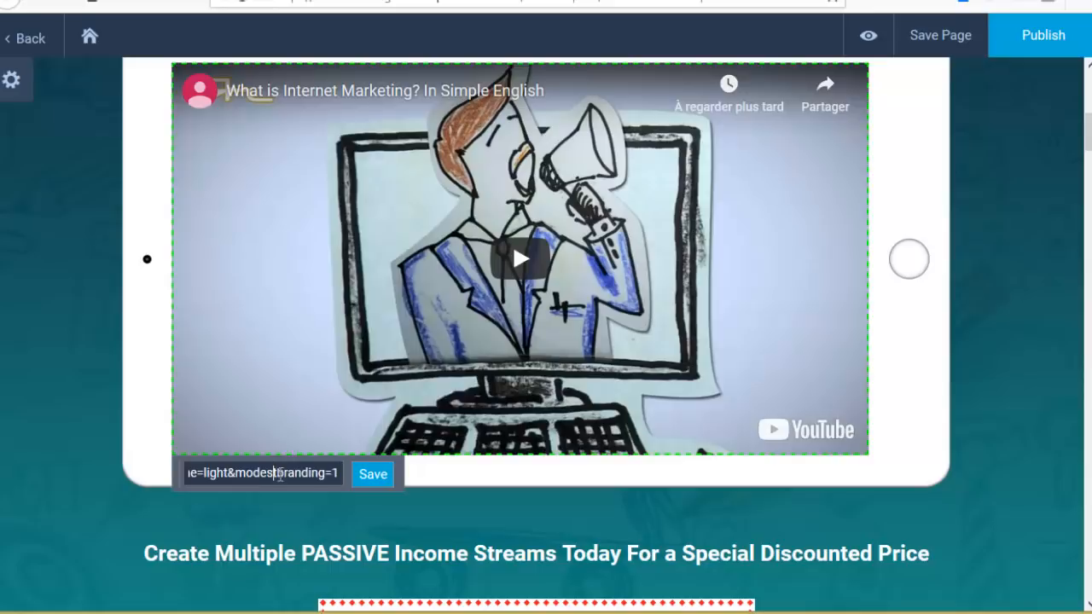
drag(224, 475, 131, 480)
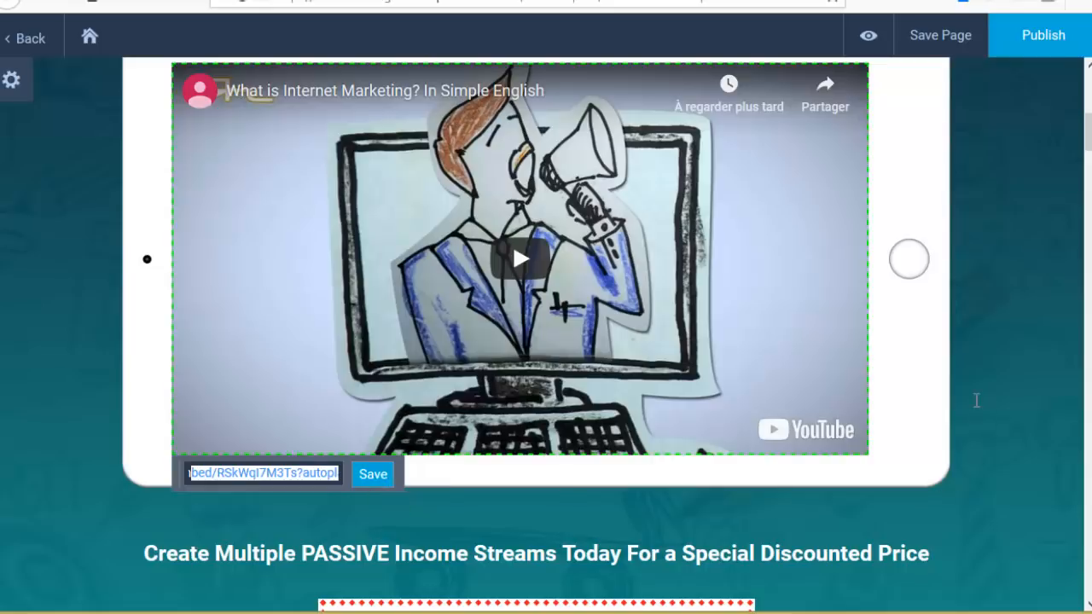
click(977, 400)
scroll(883, 328, up, 1)
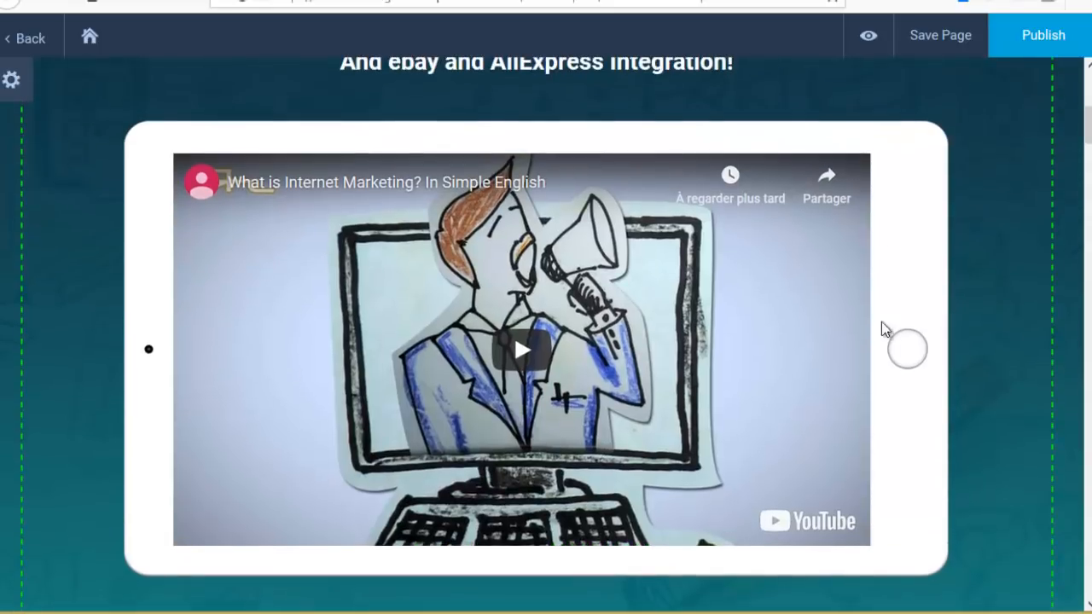
- Overwrite "eams Tod" with "dz" in the "Create Multiple PASSIVE Income Streams Today" line below the video
scroll(785, 355, down, 4)
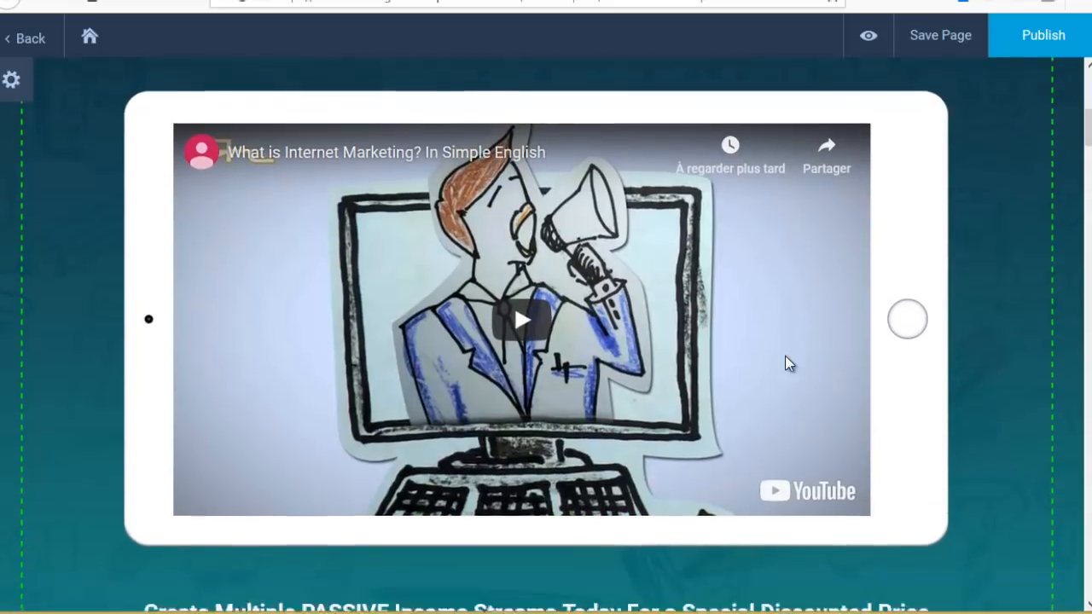
click(840, 285)
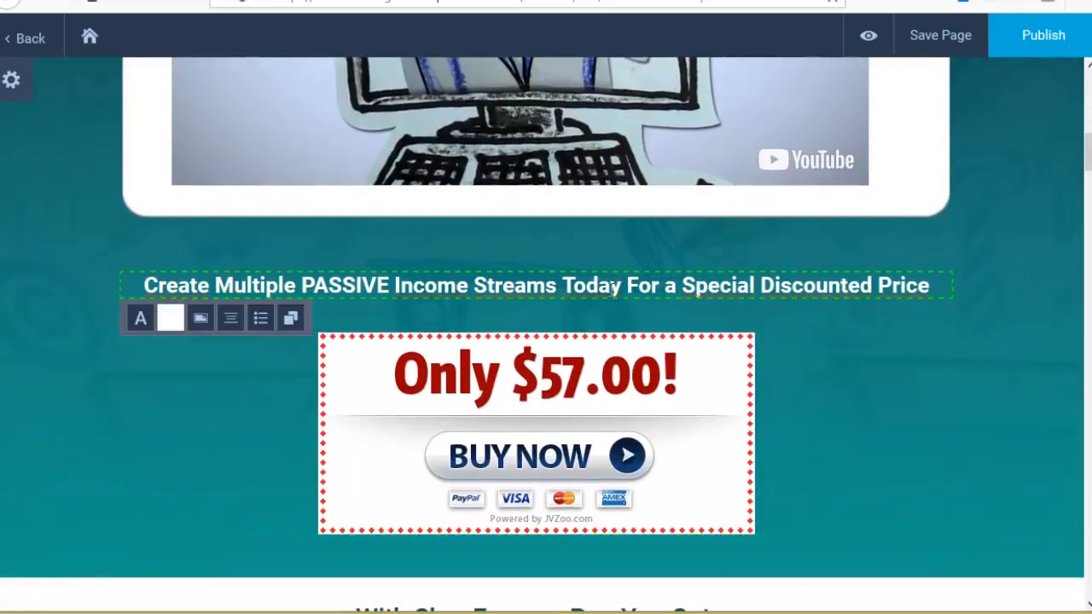
drag(599, 287, 501, 287)
text(dz)
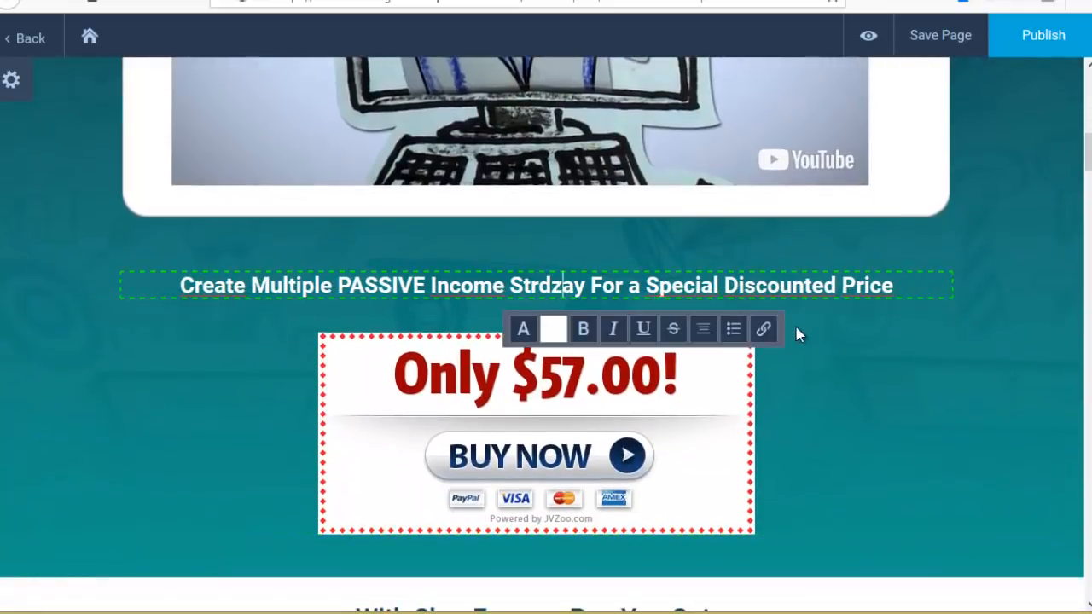
click(964, 344)
- Duplicate the "Create Multiple PASSIVE Income" line above the price box and delete the copy
click(869, 284)
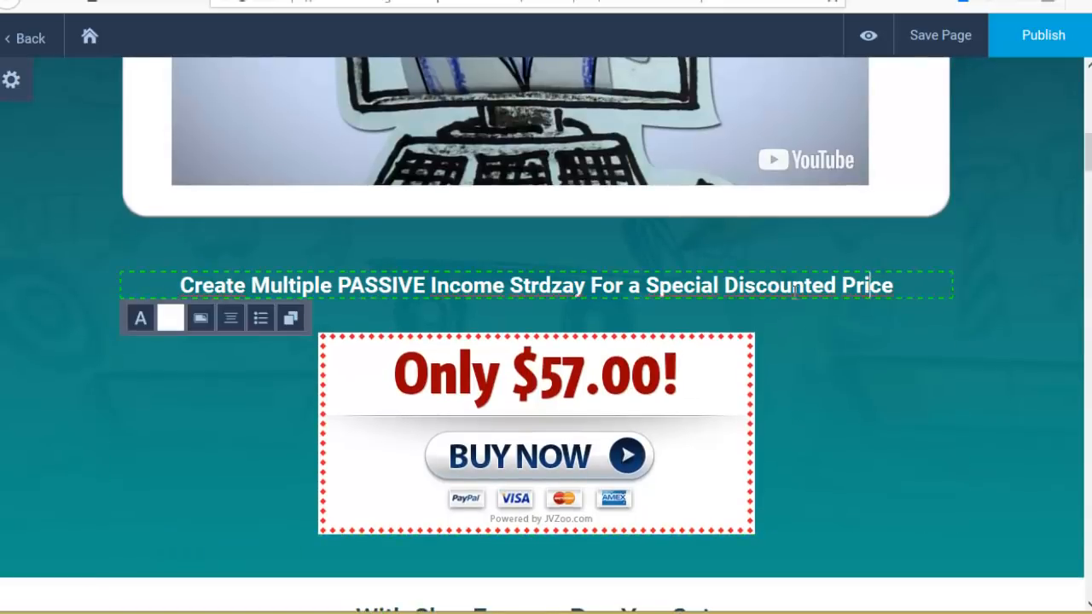
click(292, 321)
click(455, 344)
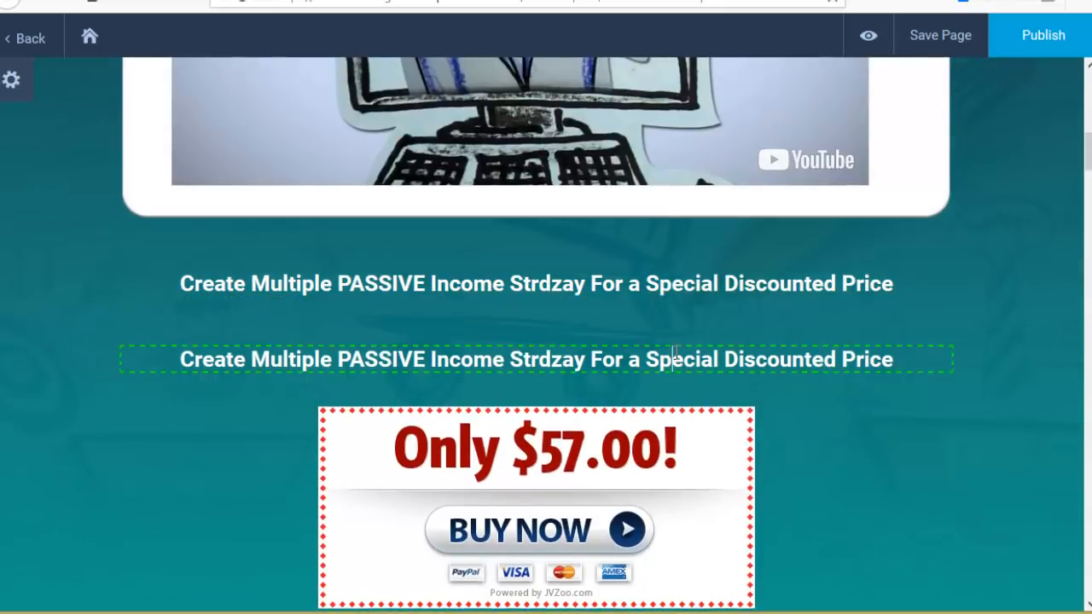
click(295, 393)
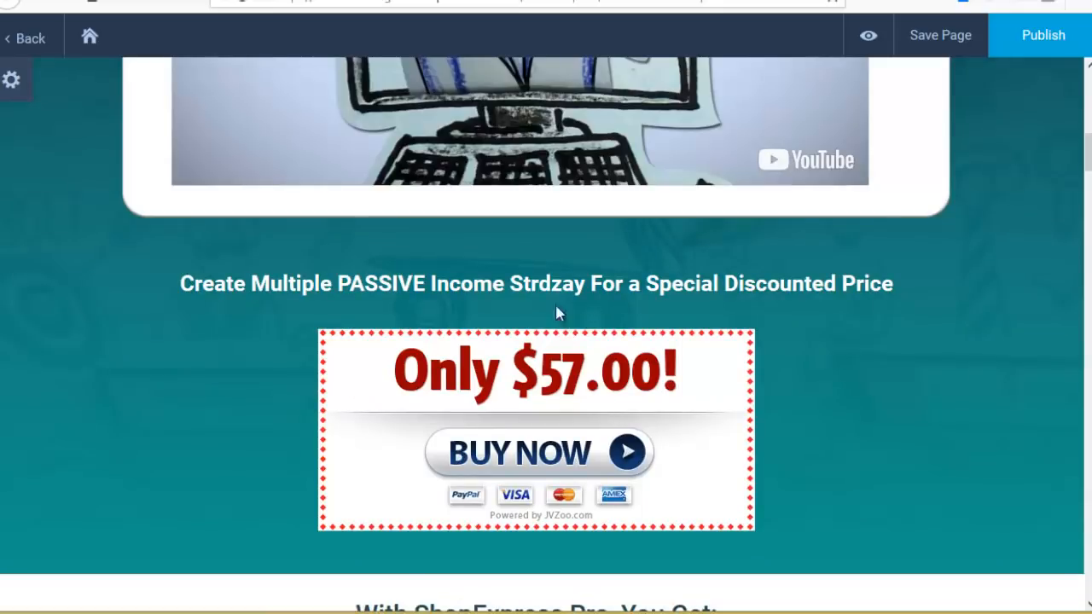
- Open the link field of the $57.00 Buy Now box
click(822, 399)
scroll(749, 430, down, 1)
scroll(748, 422, down, 1)
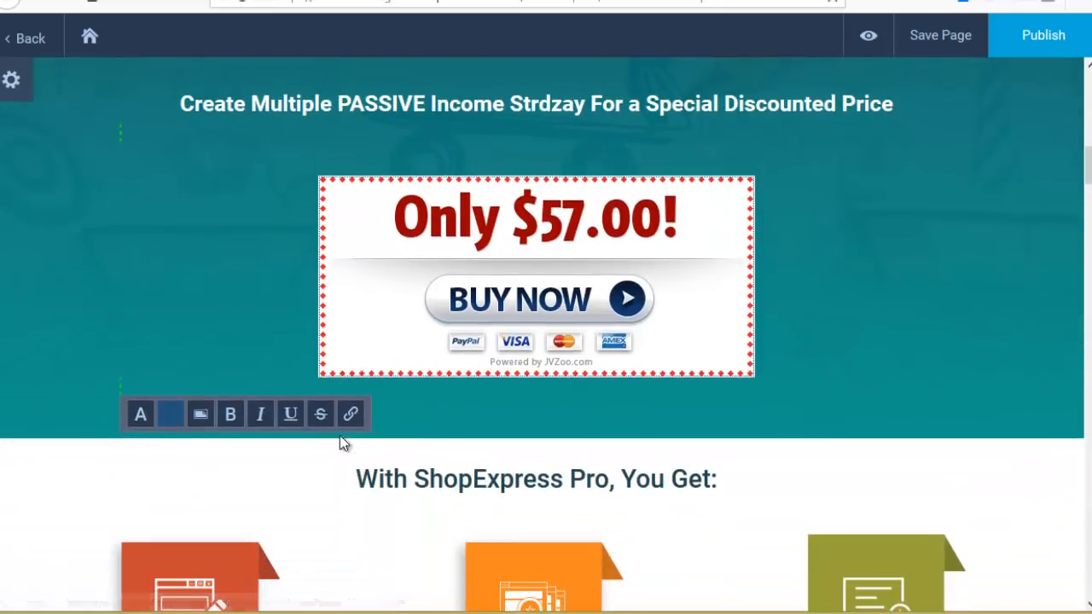
click(350, 413)
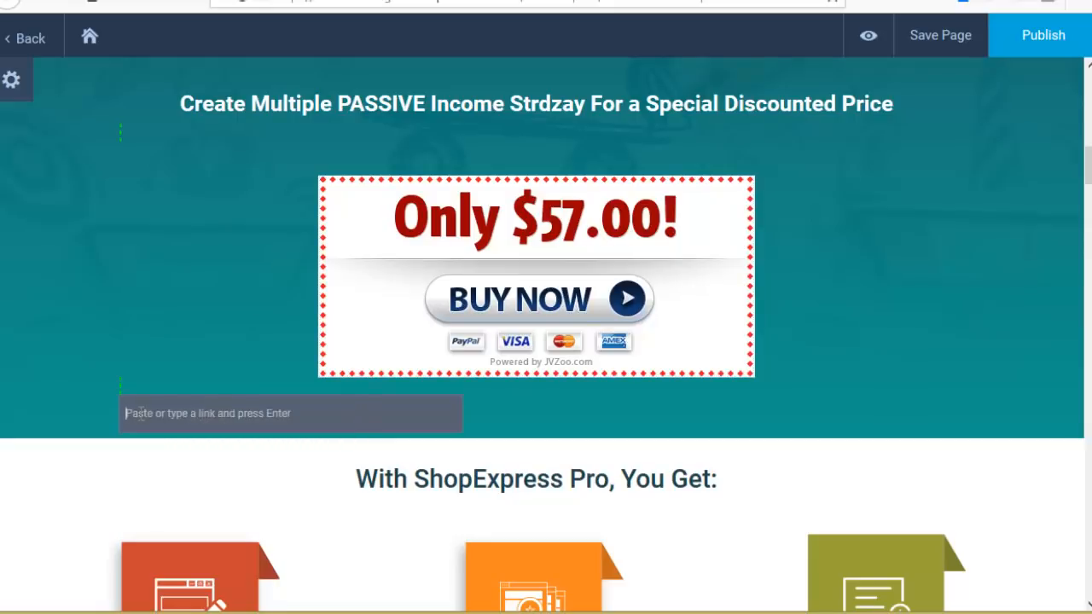
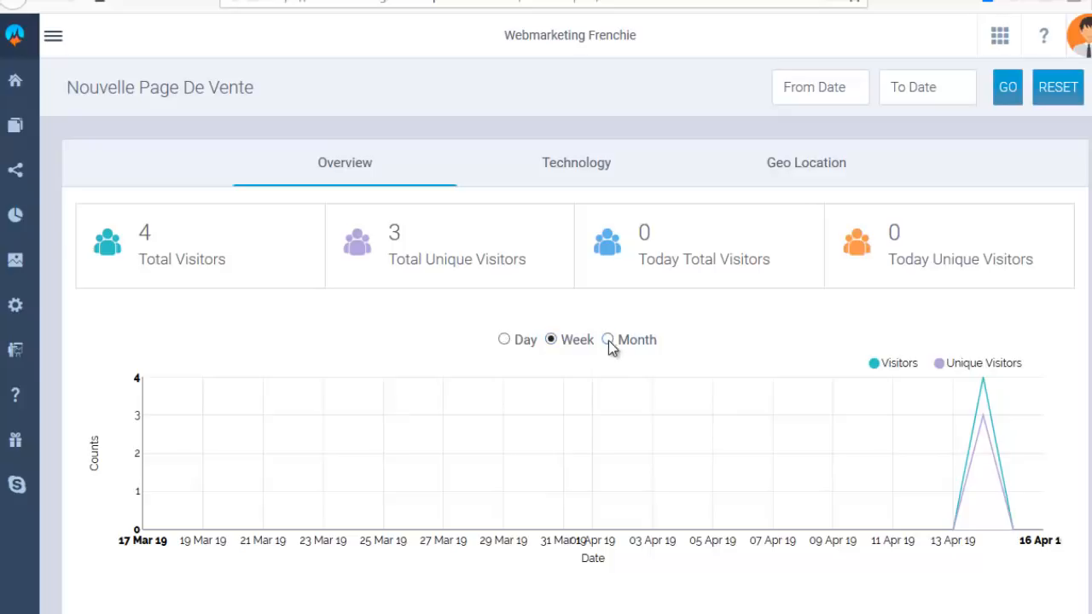
- Examine the page's visitor statistics by day, its browser, device and operating system breakdown, and its visitors' geographic locations
click(504, 339)
click(597, 169)
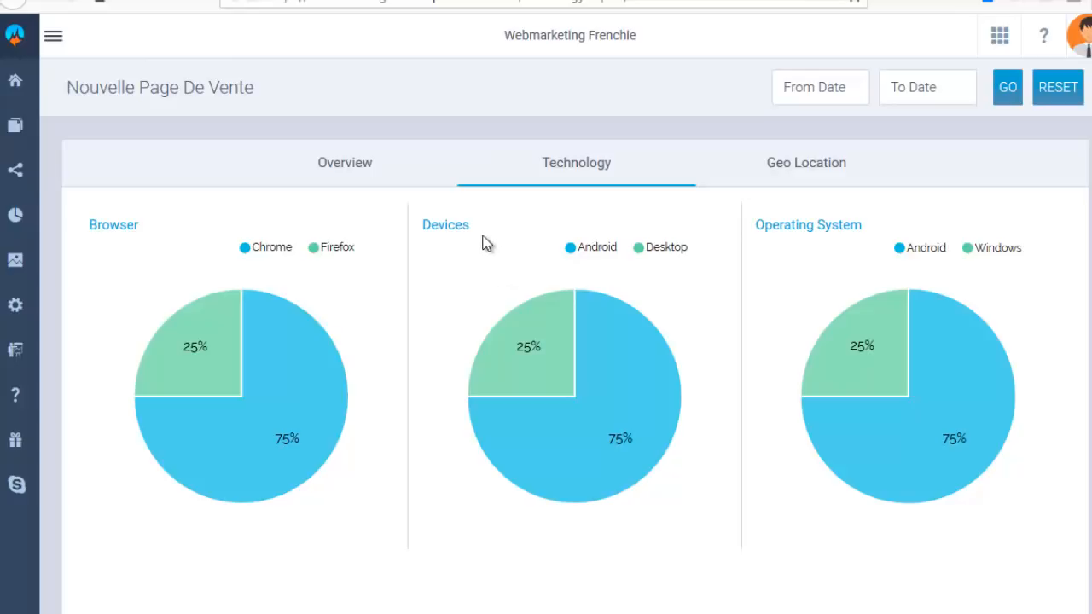
mouse_move(622, 442)
mouse_move(909, 387)
click(813, 170)
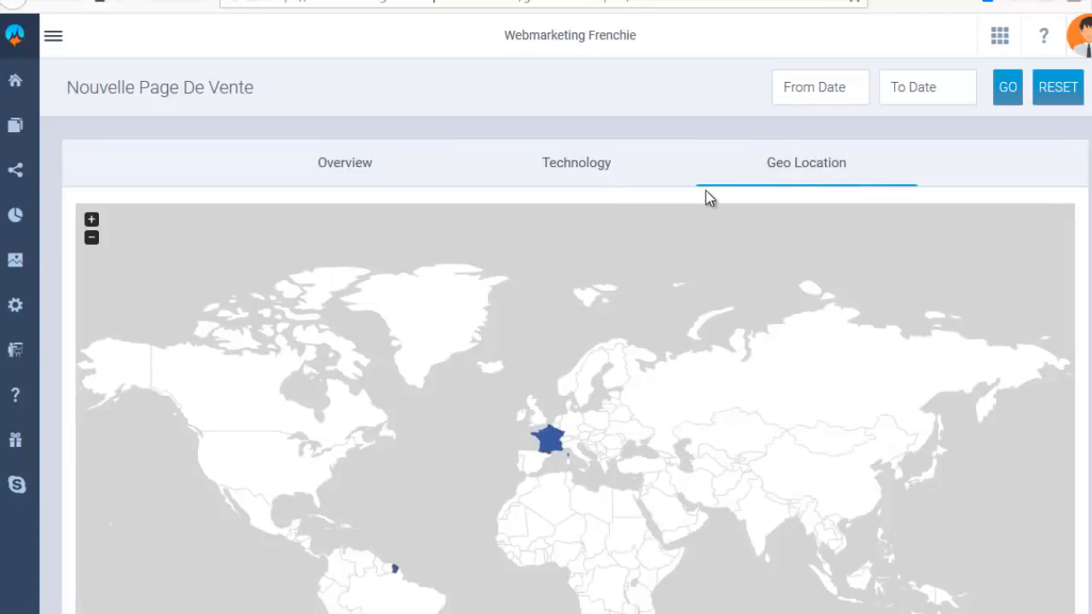
mouse_move(556, 444)
- Return to the Smarketo dashboard and open the Lead Popup campaign area
click(13, 3)
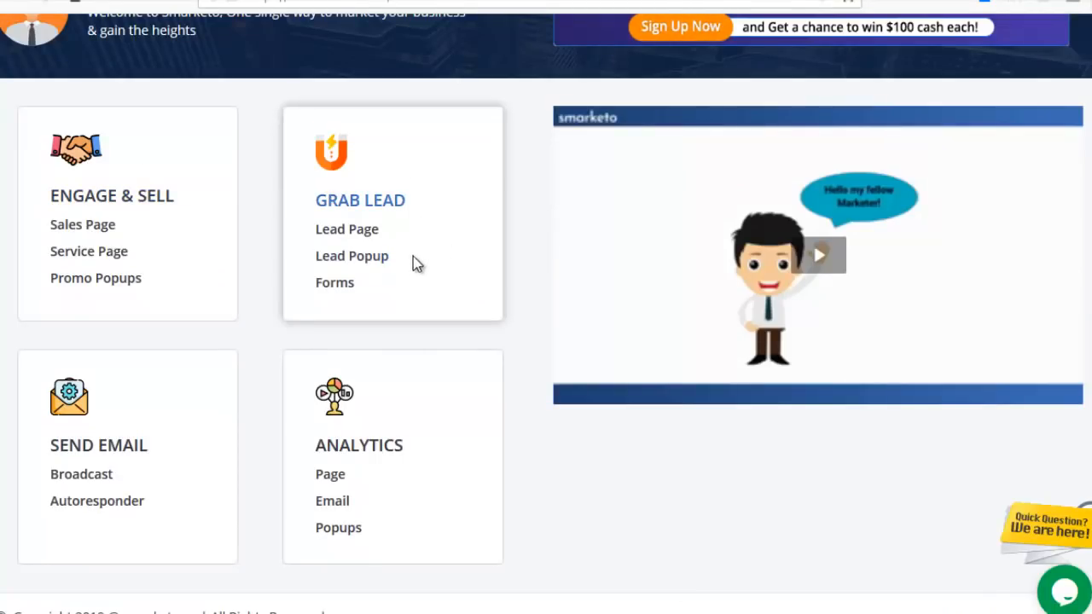
click(363, 260)
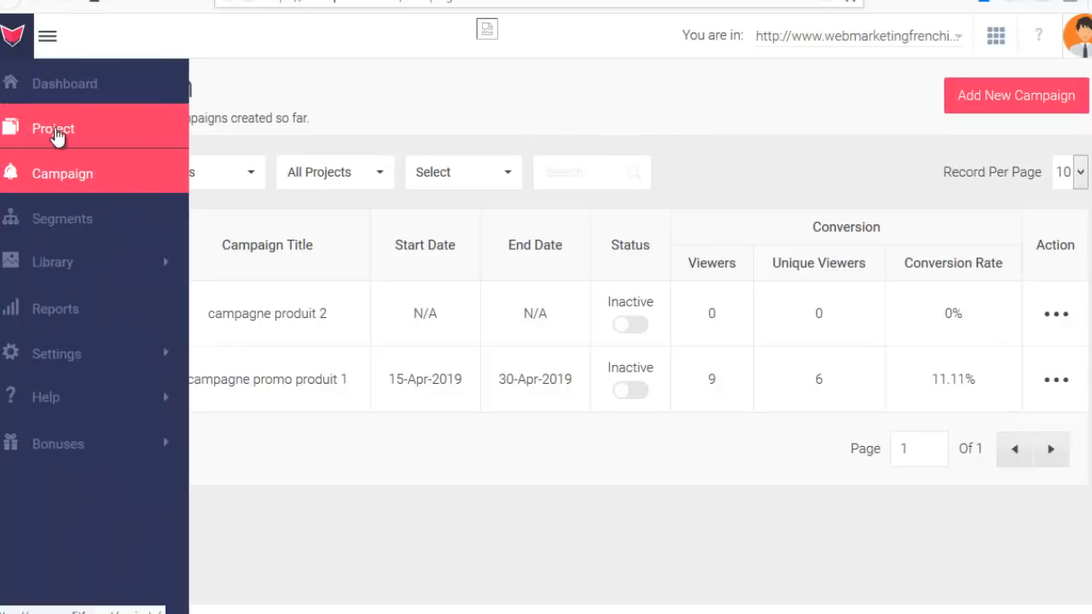
click(47, 132)
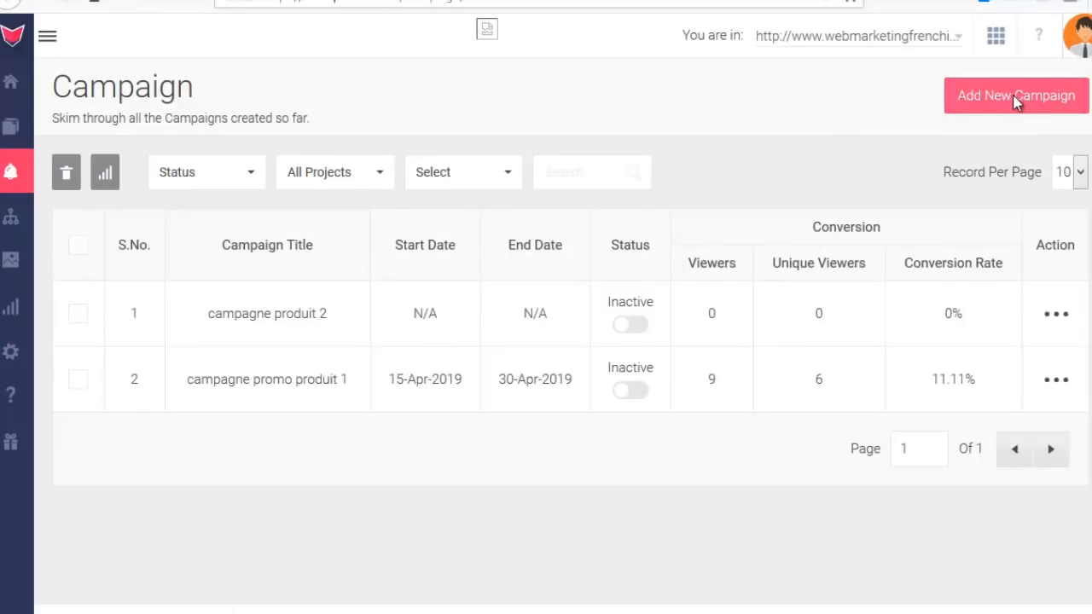
- Add a campaign titled "nouvelle campagne produit 2" to the Site Webmarketing Frenchie project
click(1013, 94)
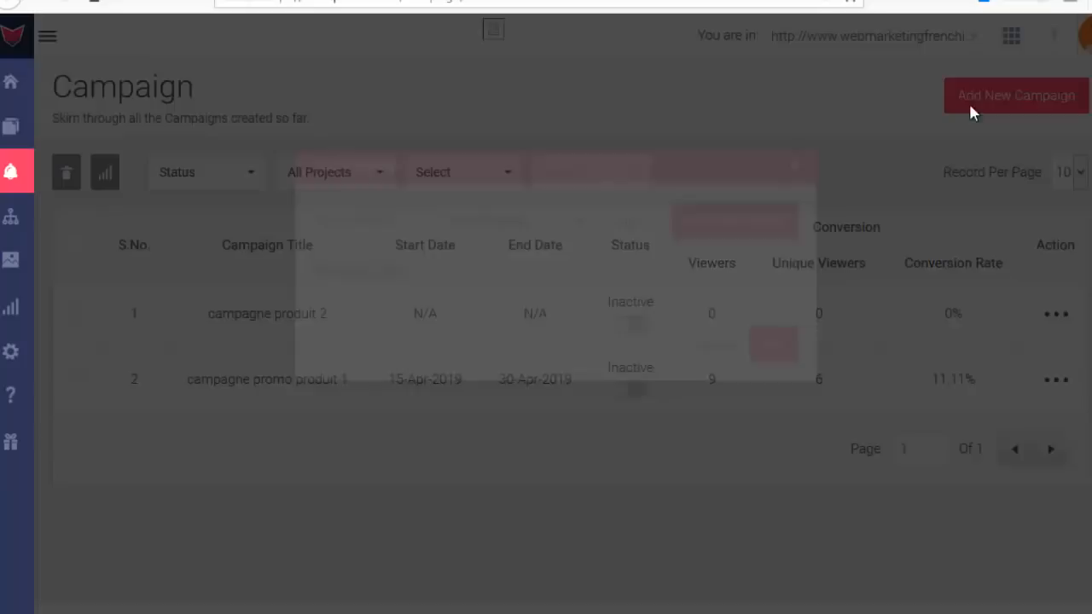
click(541, 281)
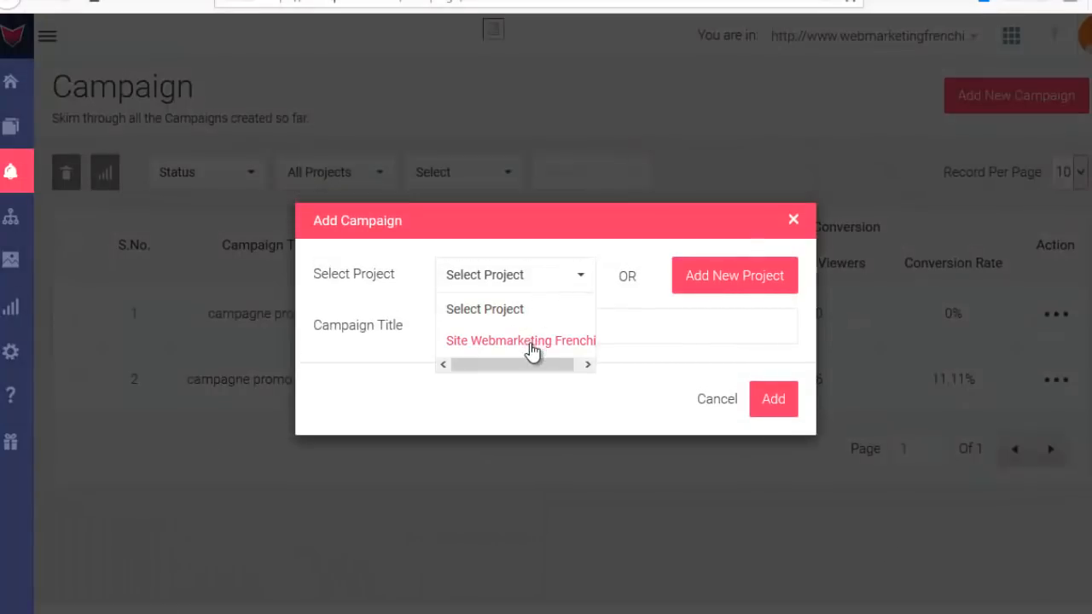
click(531, 341)
click(473, 336)
text(nouvelle campagne produit 2)
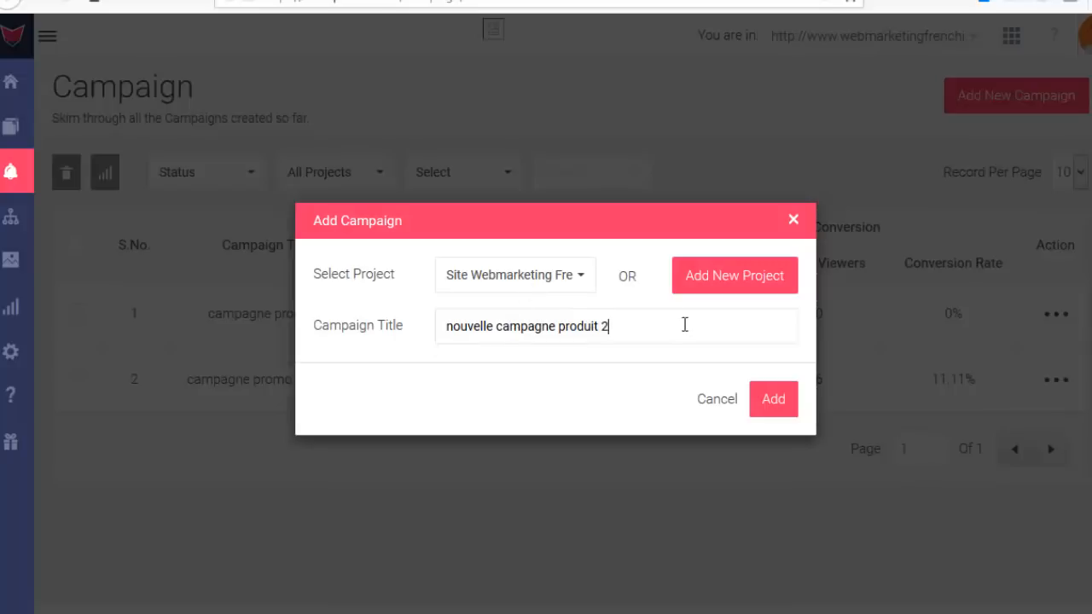
click(779, 407)
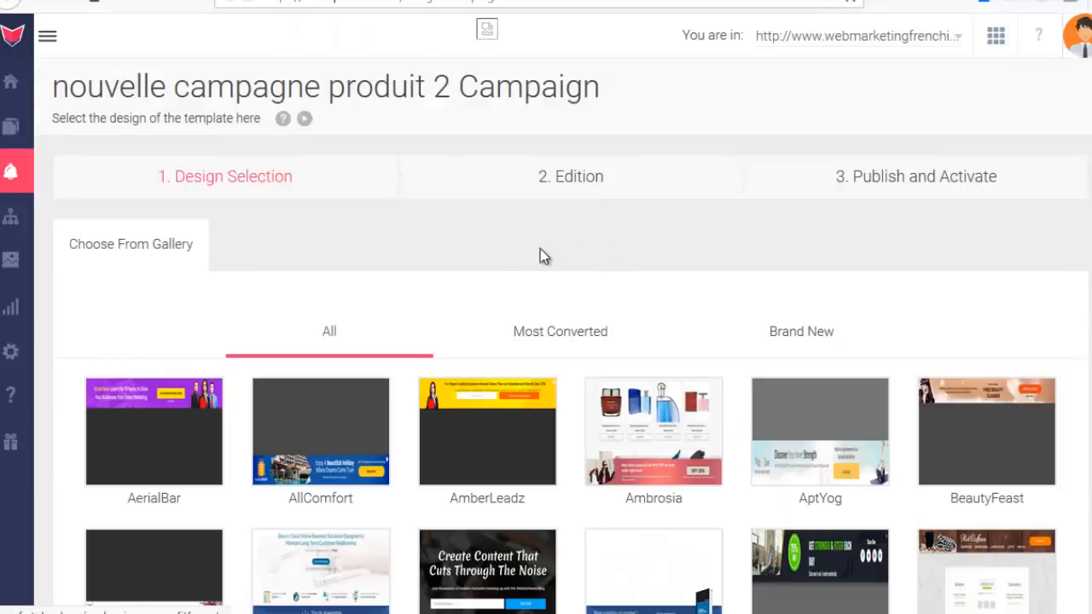
- Filter the campaign's template gallery to the Light Box position
scroll(426, 258, down, 1)
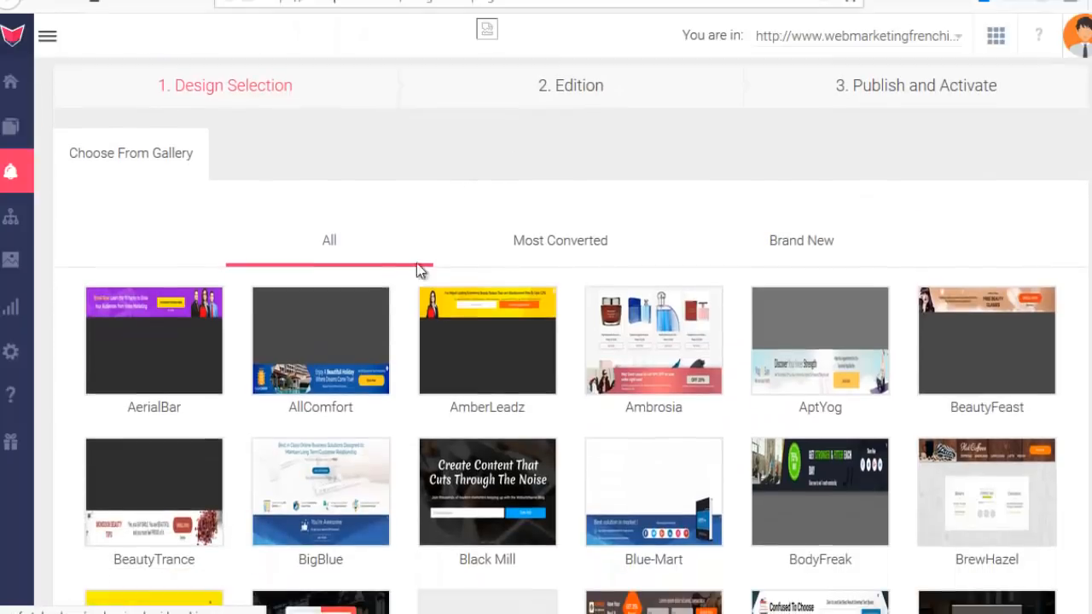
mouse_move(443, 396)
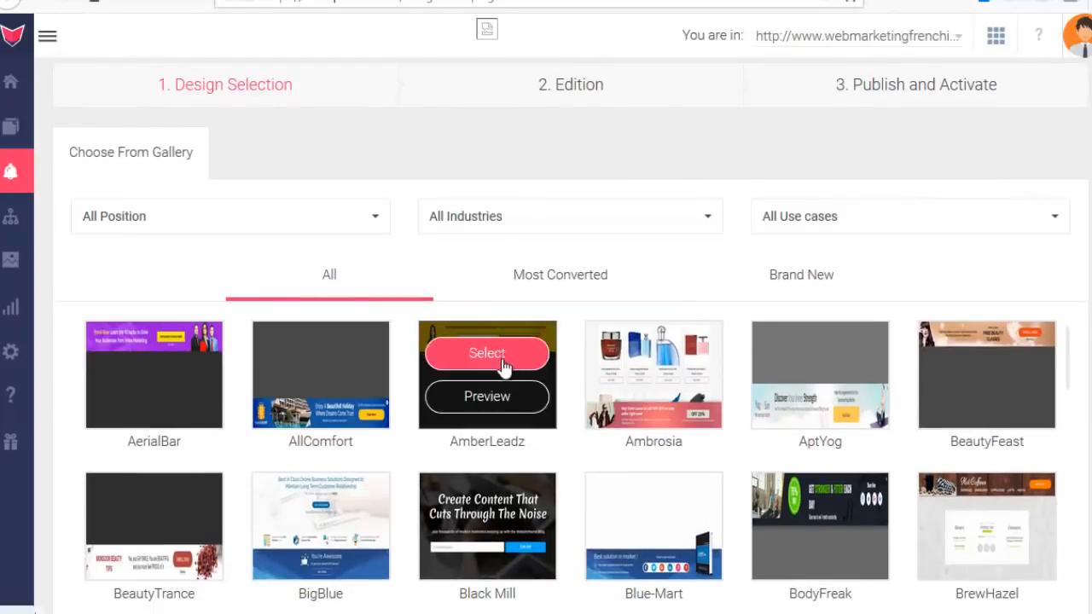
click(226, 236)
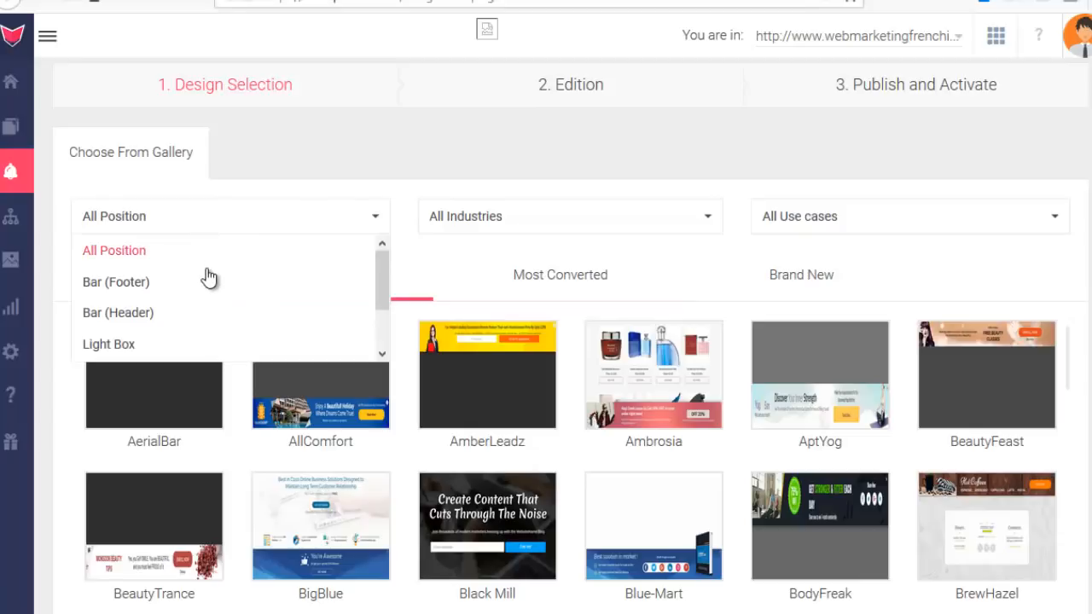
scroll(204, 286, down, 1)
click(109, 283)
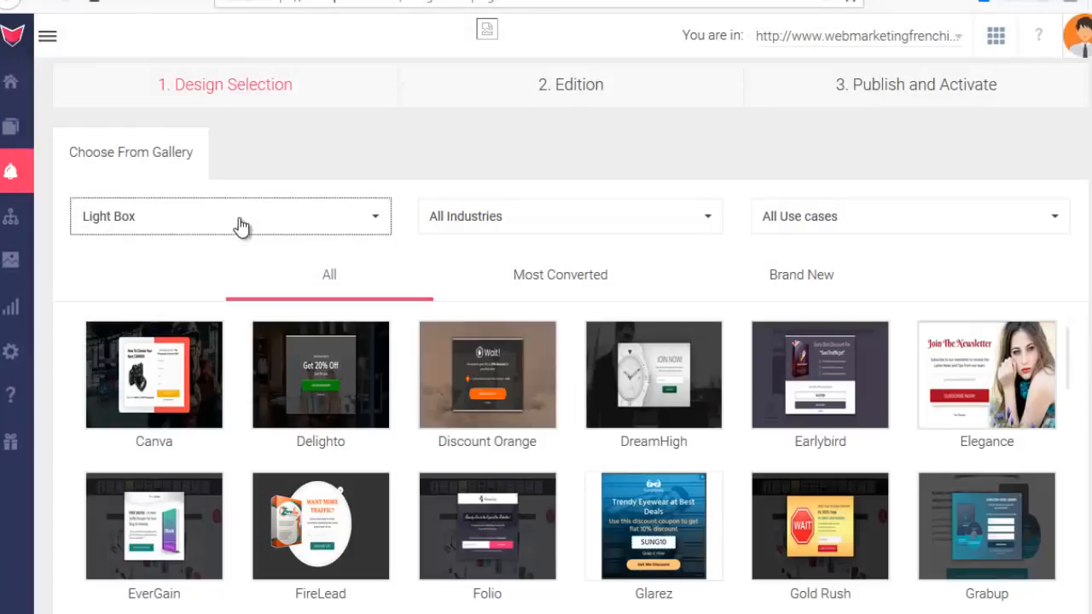
- Inspect the gallery's industry and use case filter options without changing either filter
click(463, 219)
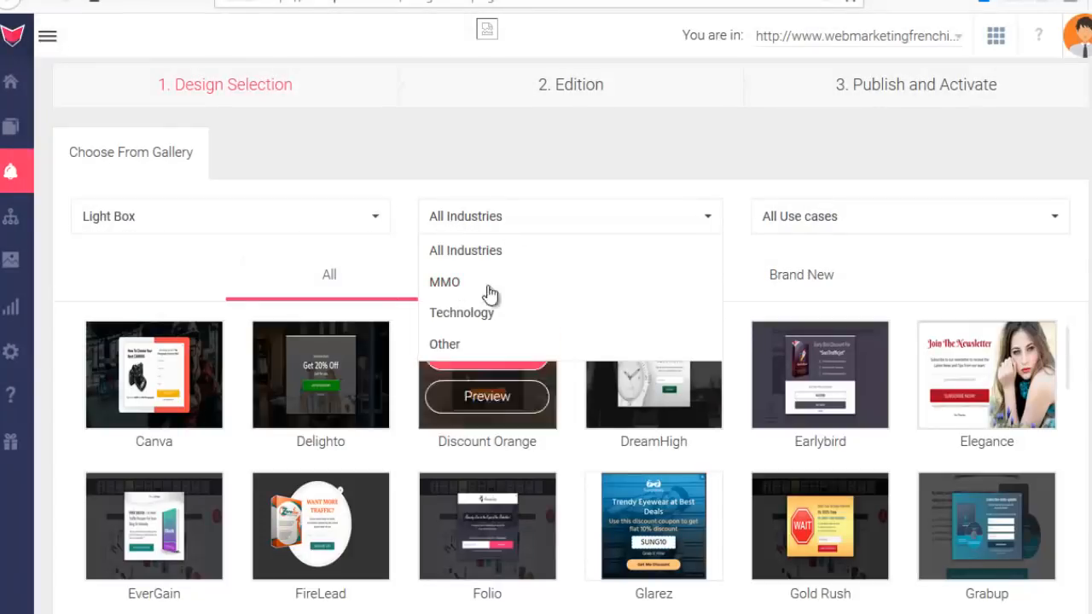
click(632, 167)
click(859, 223)
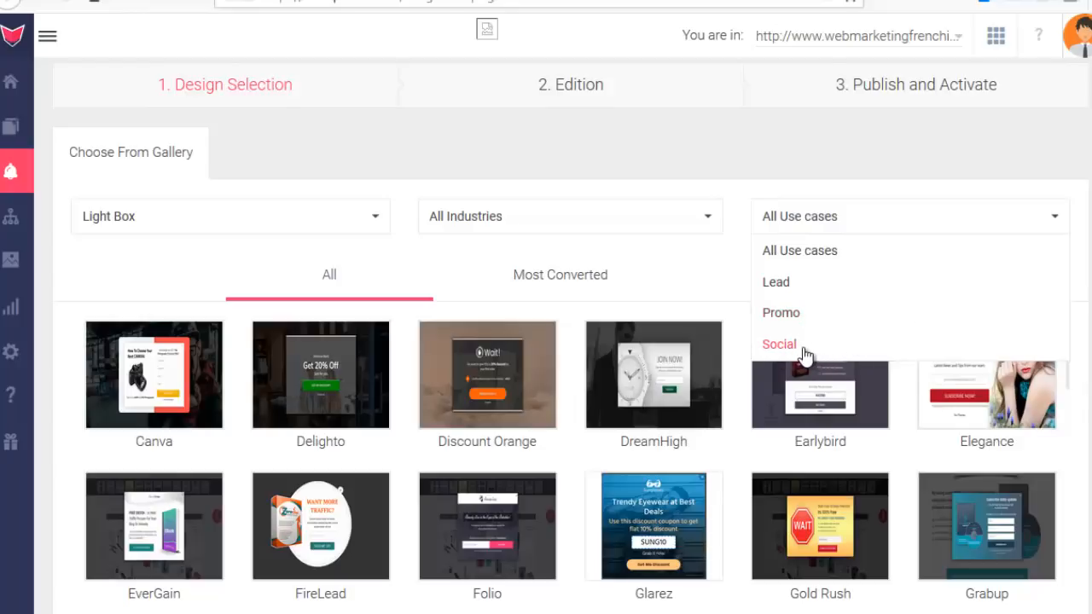
click(737, 218)
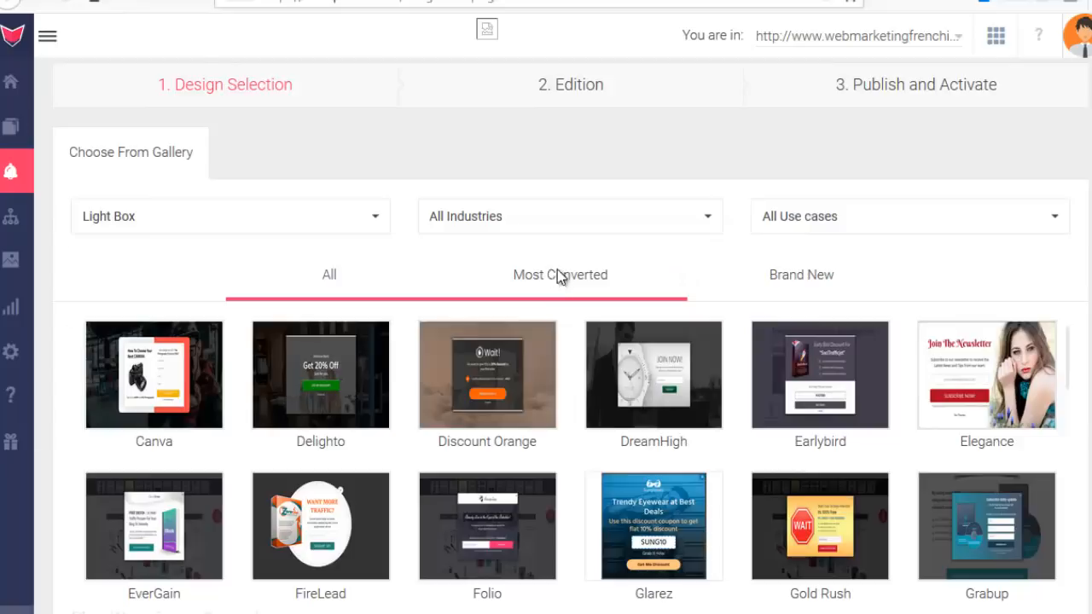
- Show the most converted light box templates, preview Discount Orange and the designs following it, and close the preview
click(553, 275)
scroll(512, 350, down, 2)
mouse_move(132, 283)
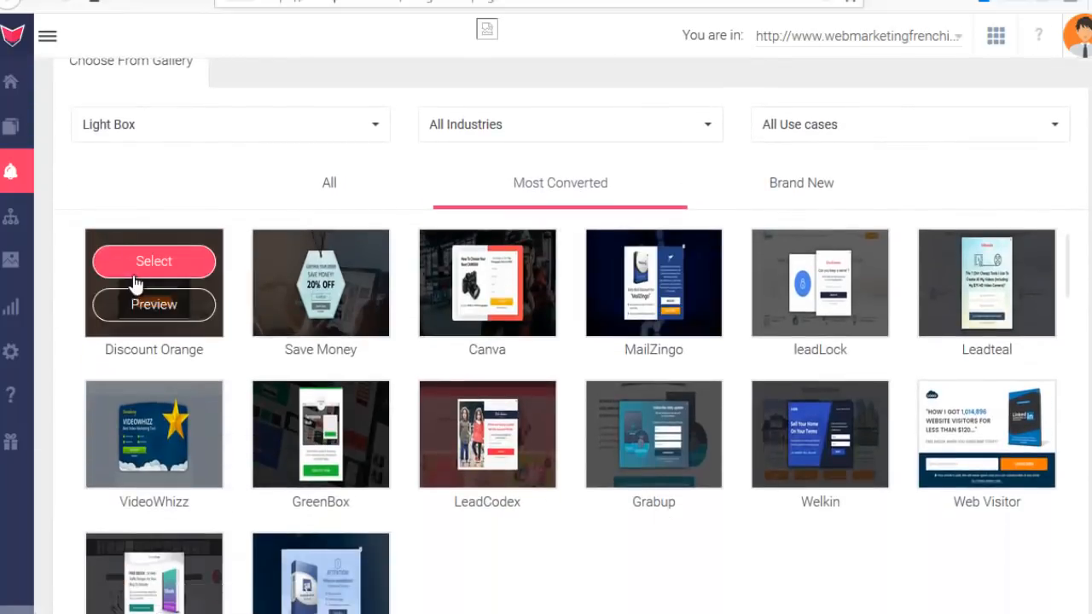
click(170, 308)
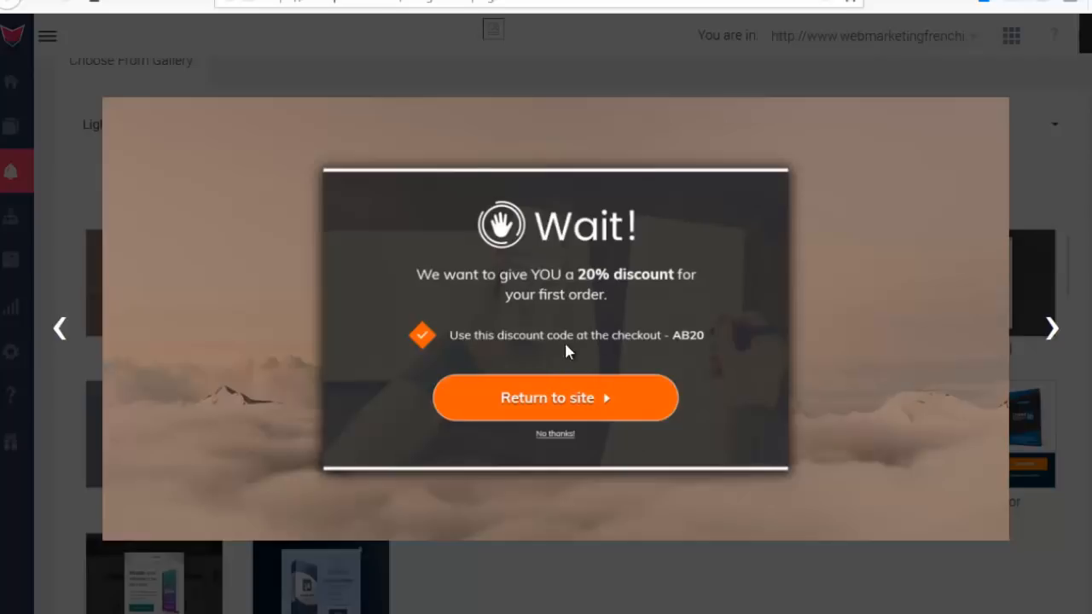
click(1052, 329)
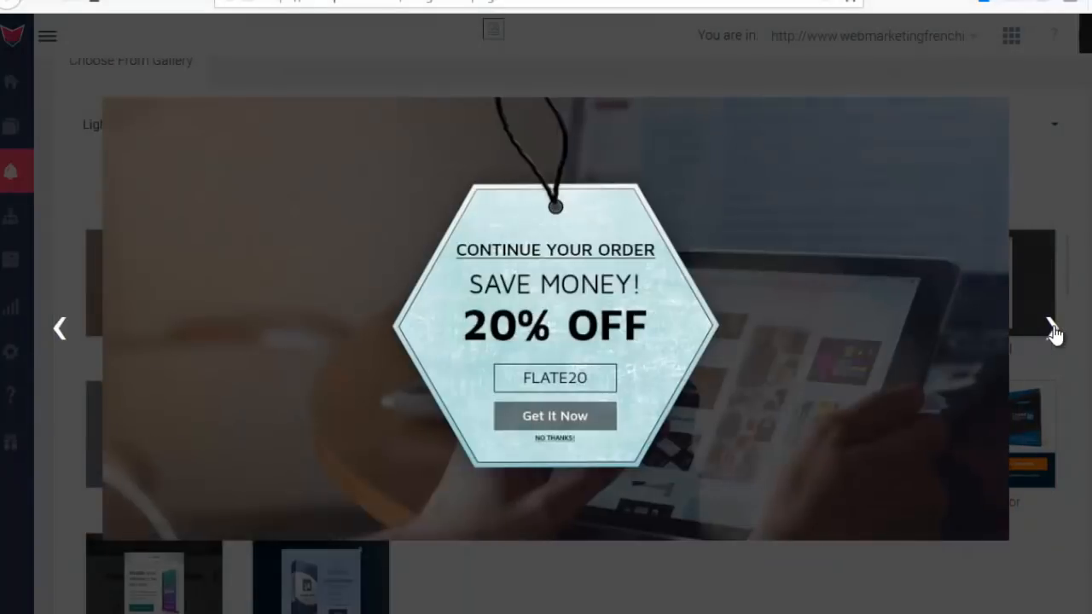
click(1052, 330)
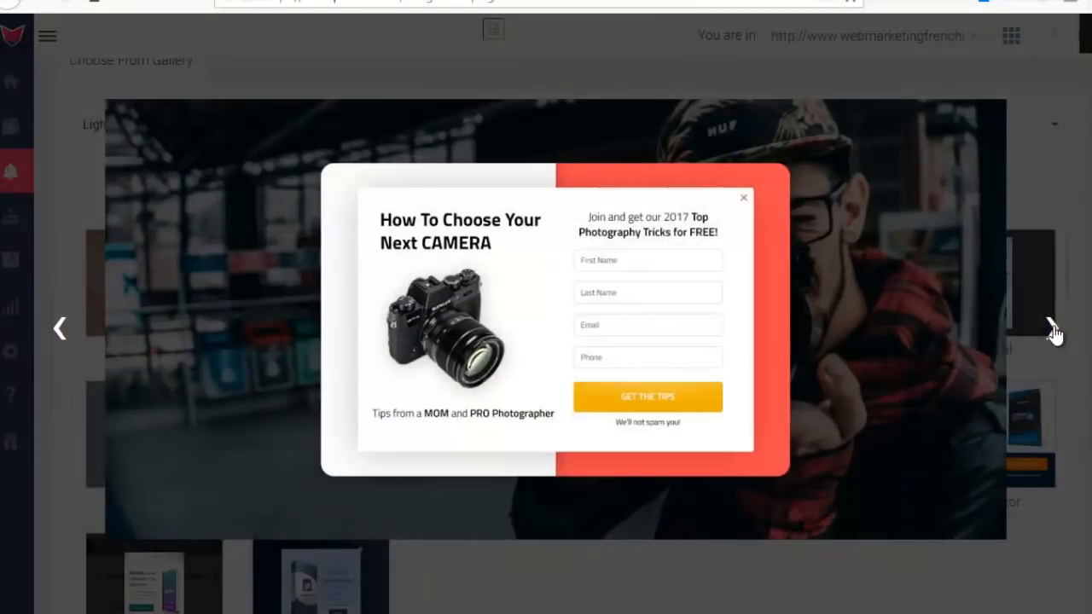
click(1053, 331)
click(1054, 331)
click(1053, 331)
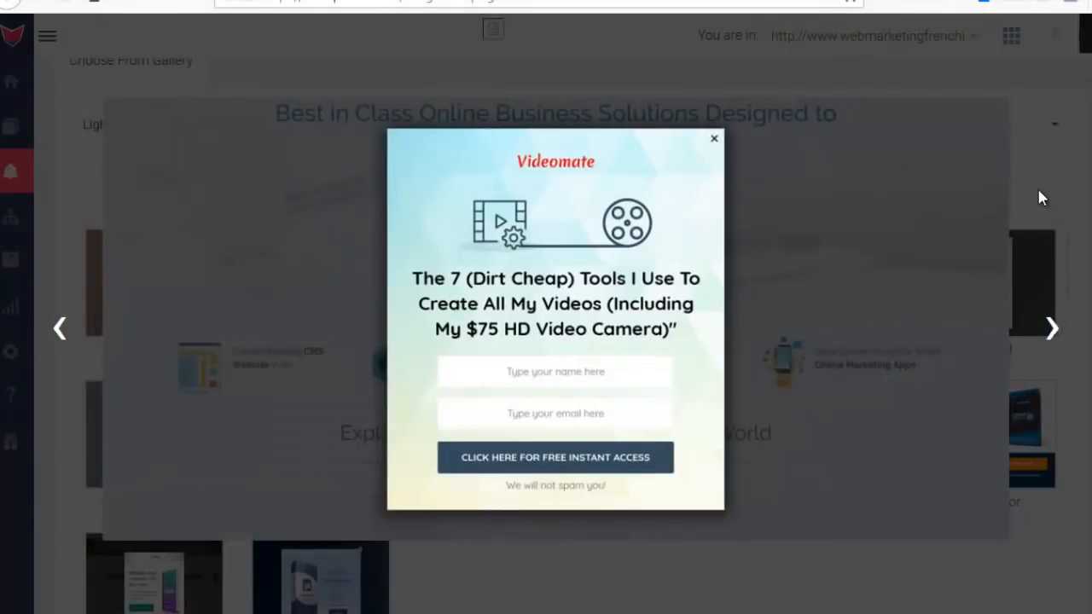
click(1085, 33)
- Review the available template positions in the gallery's position filter and keep Light Box
mouse_move(486, 287)
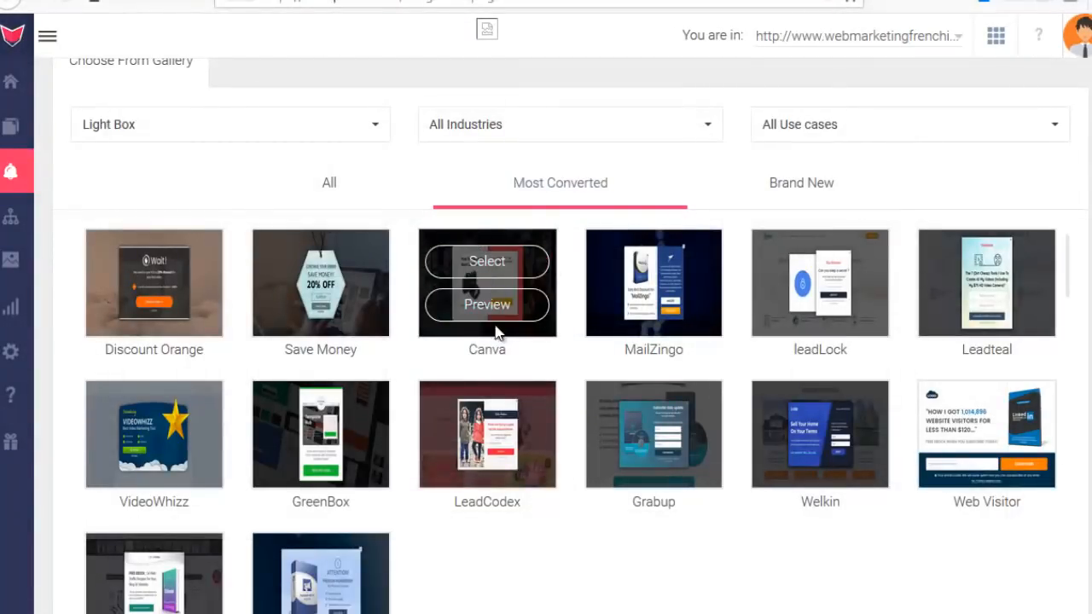
click(297, 126)
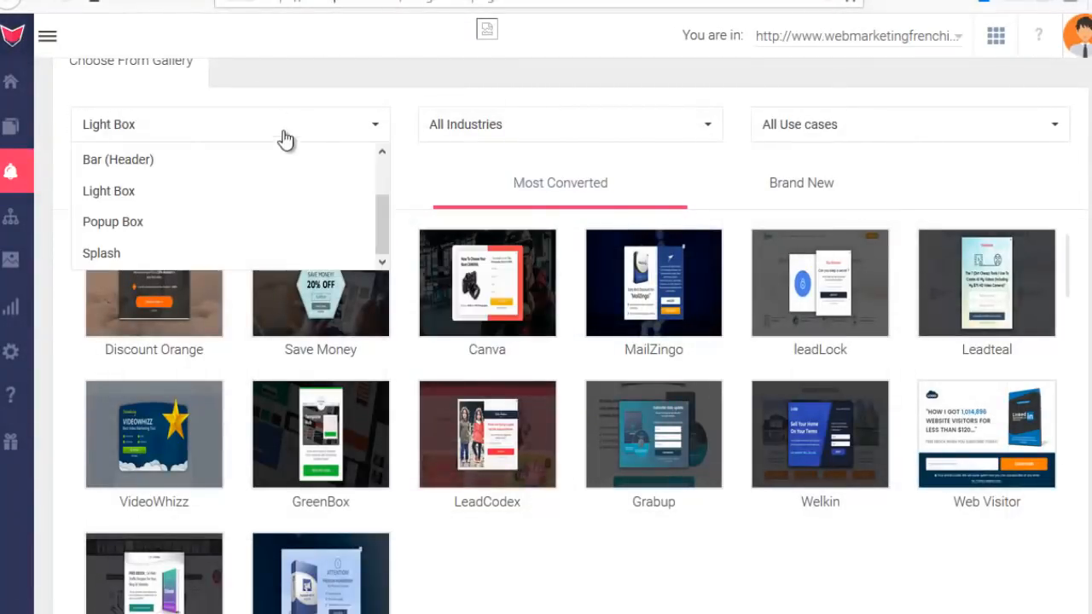
scroll(298, 201, up, 1)
scroll(360, 201, down, 1)
click(445, 169)
- Select the Canva template and replace its main heading with "Comment Choisir Votre Prochaine CAMERA"
mouse_move(504, 309)
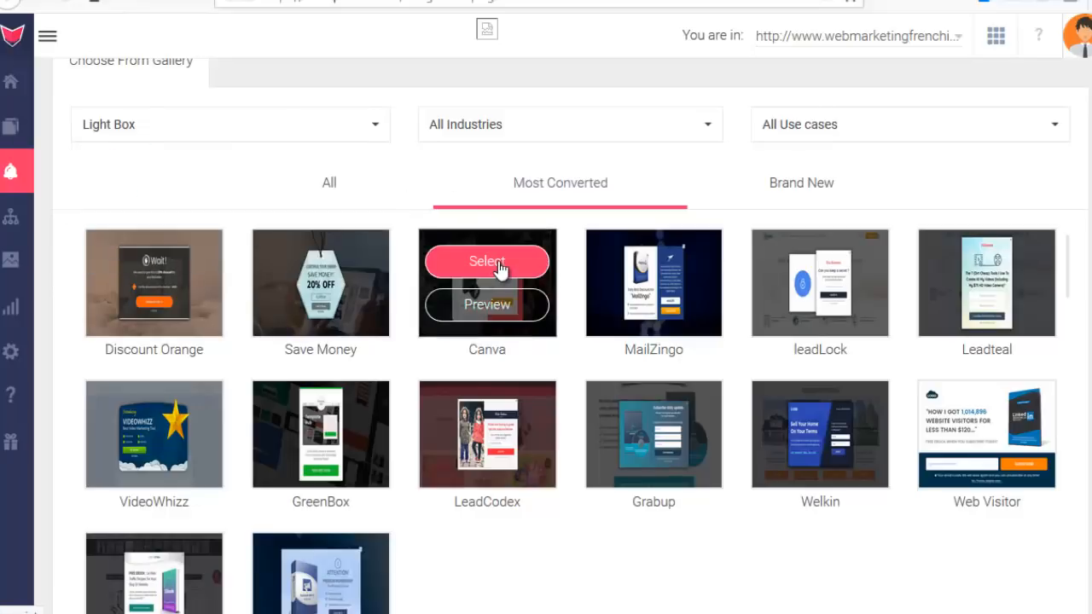
click(487, 266)
click(367, 251)
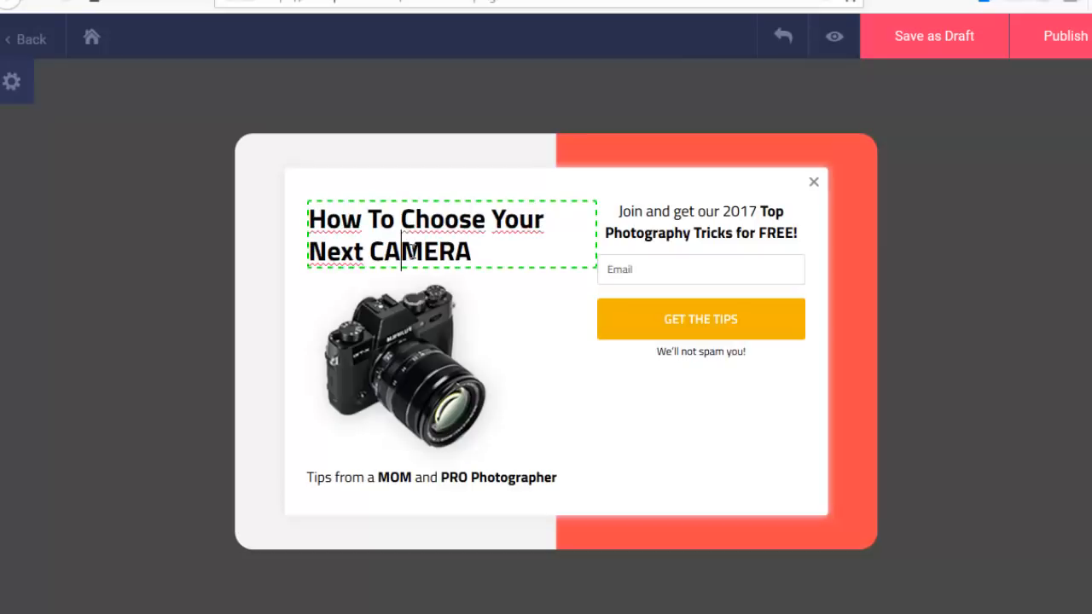
key(ctrl+a)
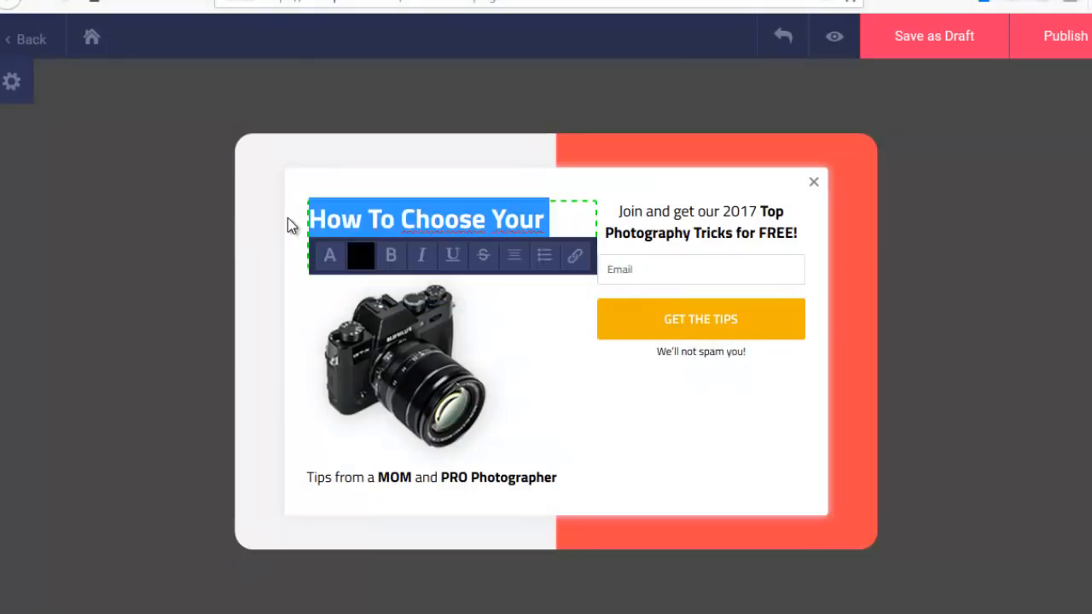
text(Comment Choisir Votre Prochaine CAMERA)
- Change the camera caption to "Conseils d'un PhotographePRO" and the form heading to "Recevez Nos Meilleurs Conseils GRATUITS !"
click(501, 443)
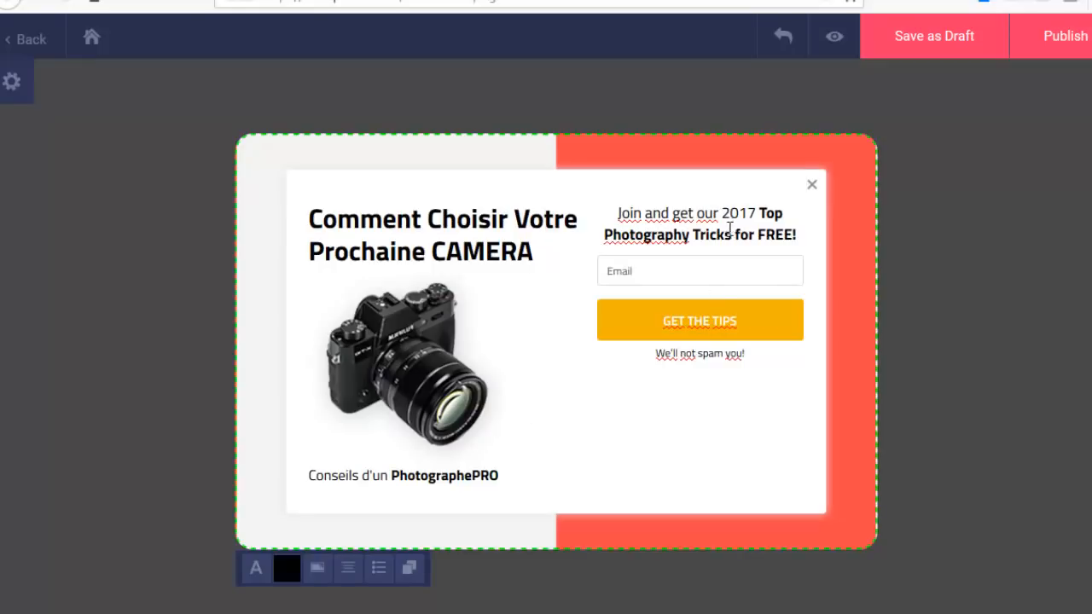
drag(757, 213, 618, 214)
text(Recevez Nos Meilleurs)
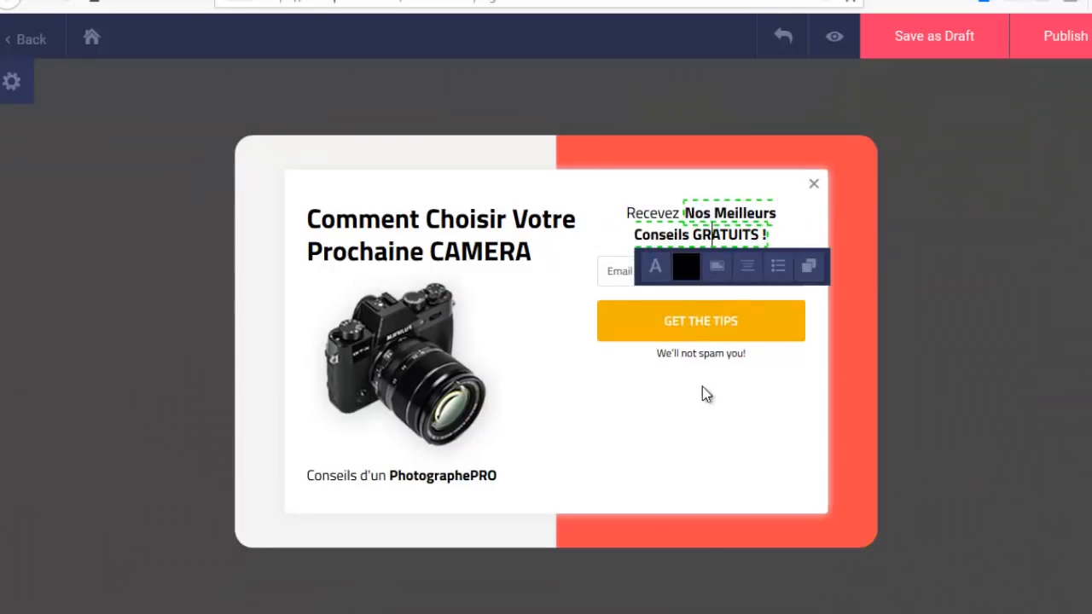
- Change the form button's text to "RECEVOIR !" and the note beneath it to "Vos infos restent confidentielles !"
click(687, 365)
click(722, 328)
key(ctrl+a)
key(BackSpace)
text(RECEVOIR !)
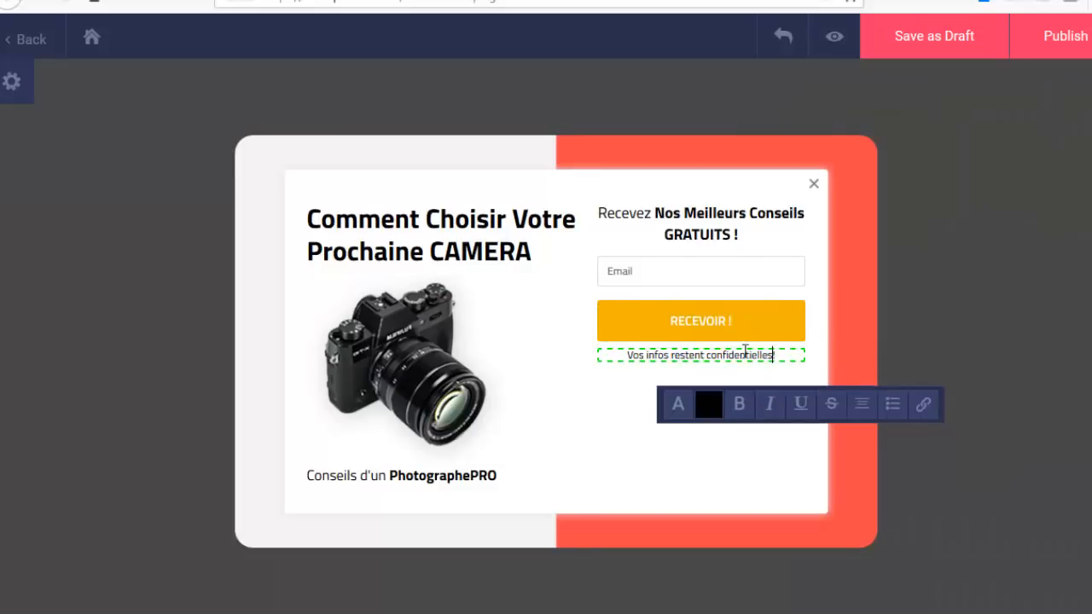
text(!)
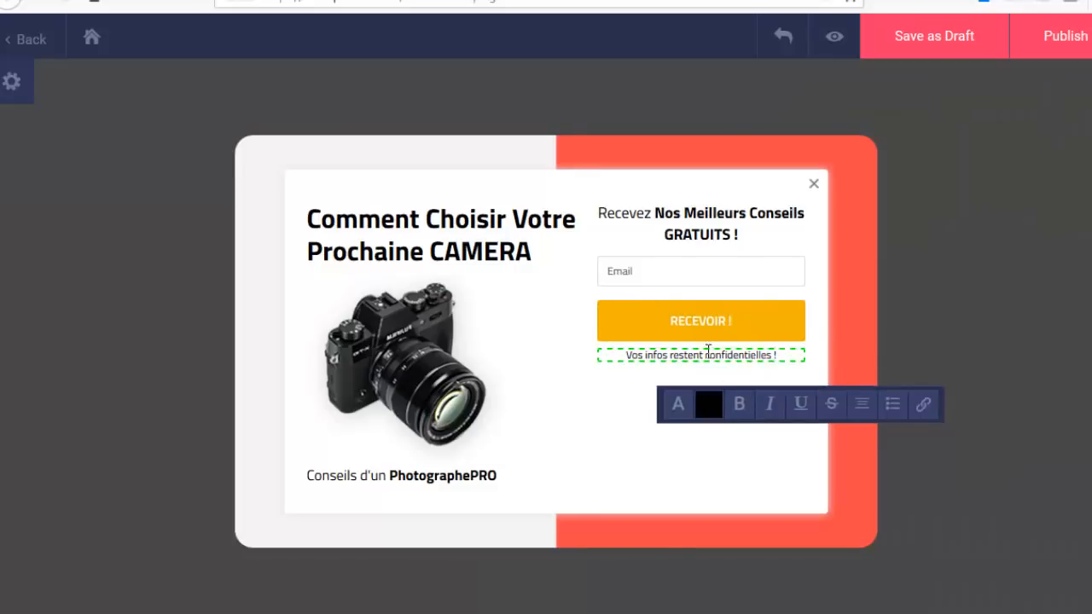
- Open the thank-you popup attached to the "RECEVOIR !" button
click(600, 415)
click(744, 320)
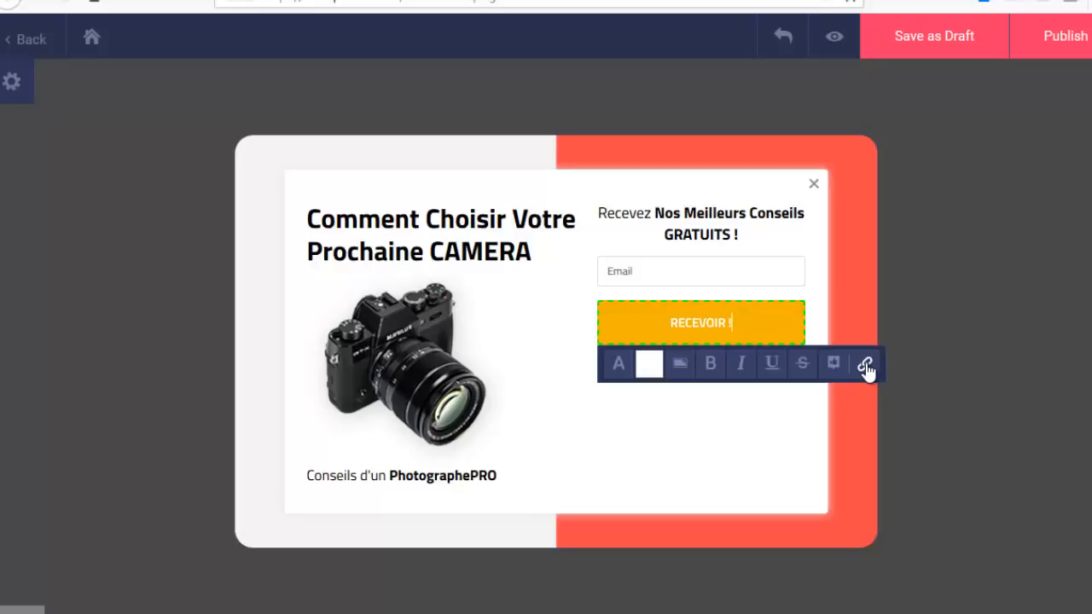
click(836, 367)
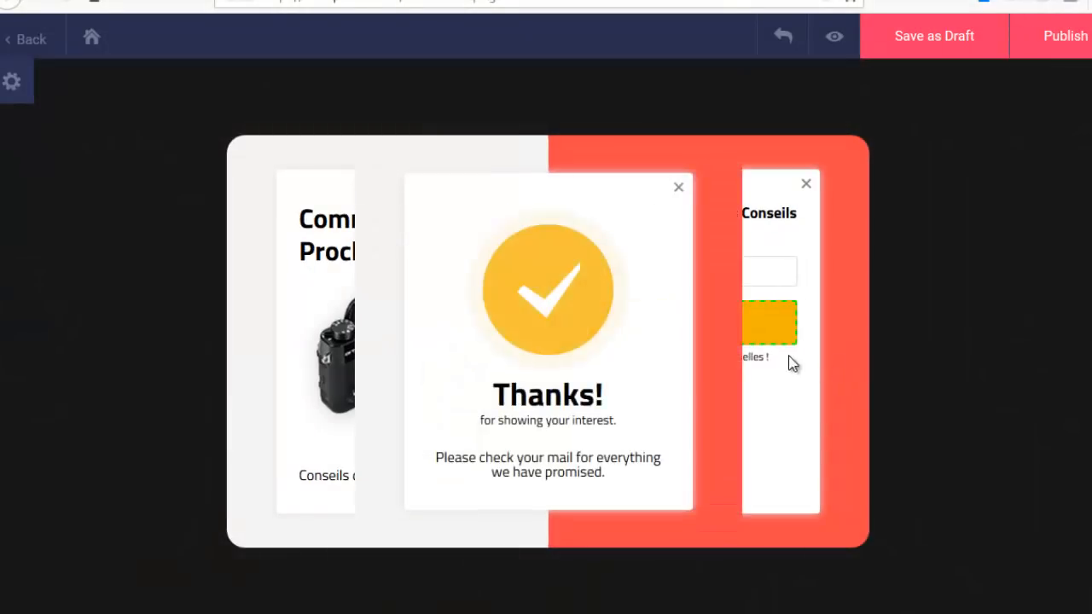
- Replace the thank-you popup's "Thanks!" heading with "MErci !"
click(594, 401)
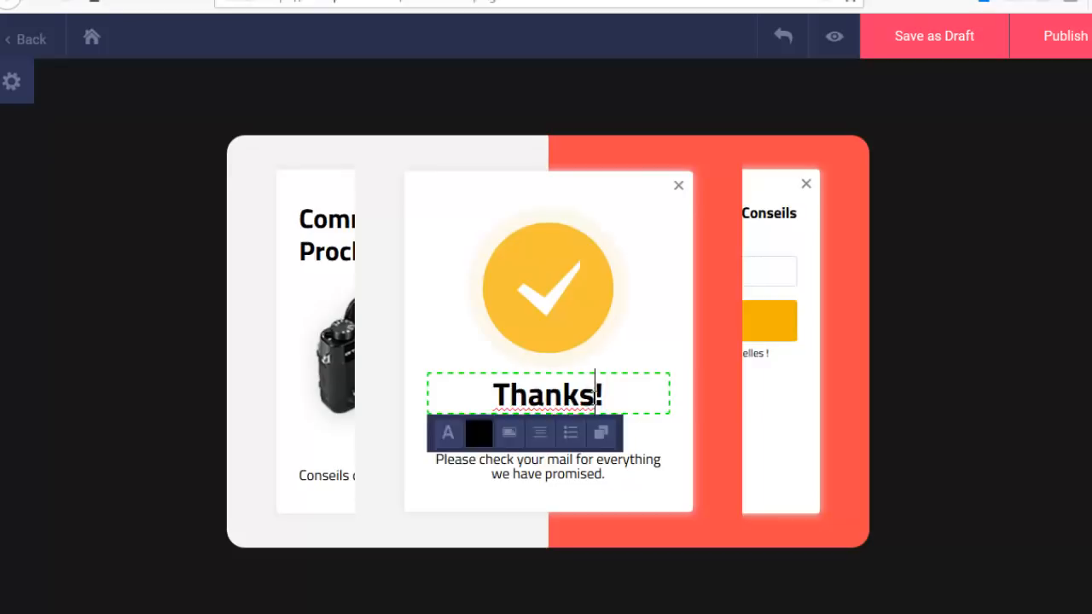
drag(602, 395, 449, 386)
text(Erci)
key(BackSpace)
key(BackSpace)
key(BackSpace)
key(BackSpace)
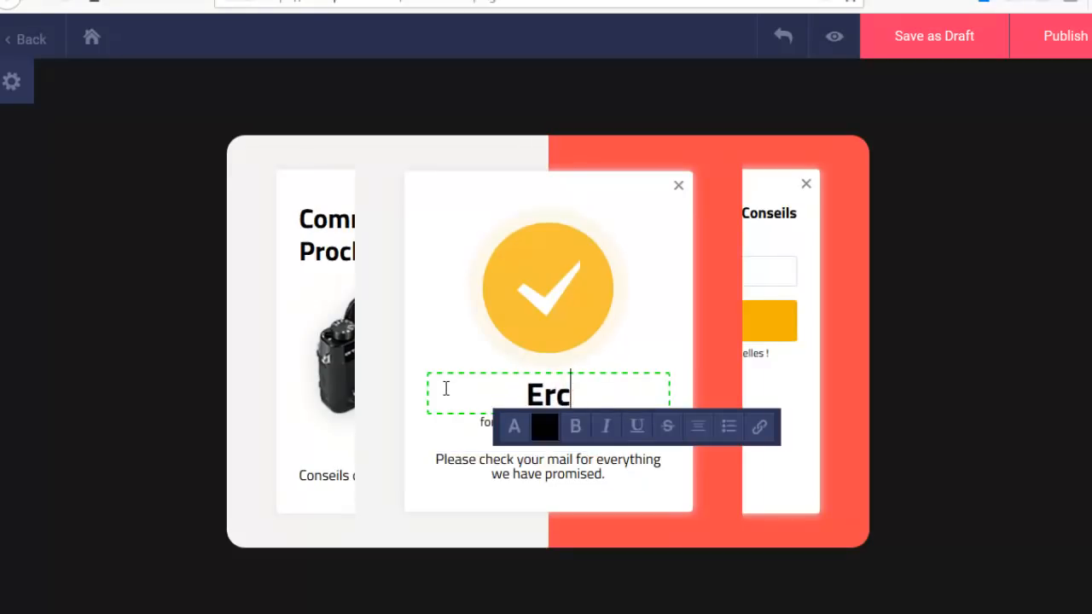
text(MErci !)
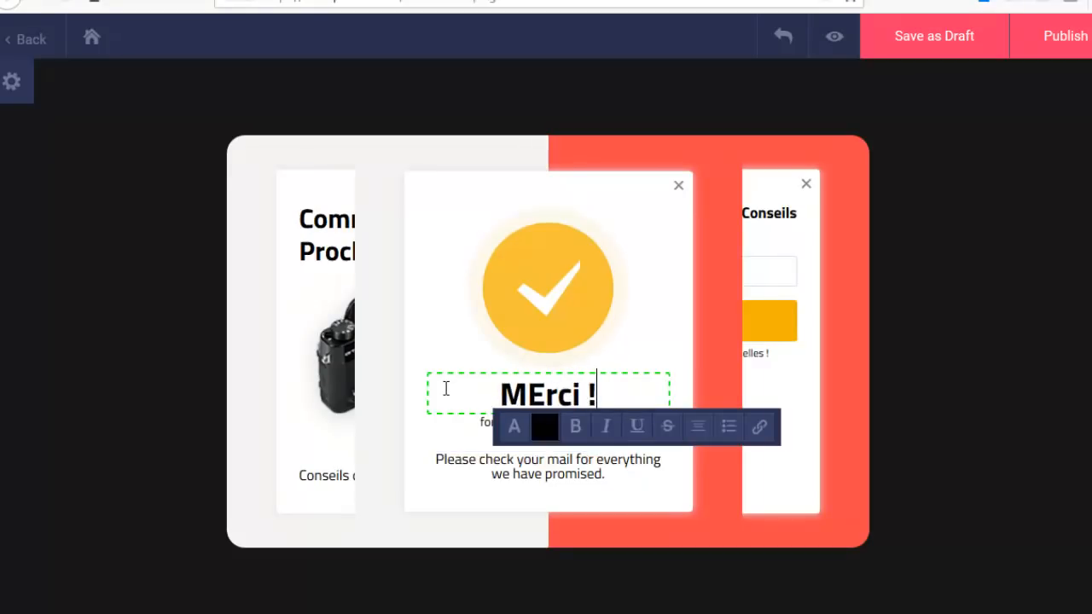
- Check the thank-you popup's checkmark image options and close the popup to return to the main design
click(538, 294)
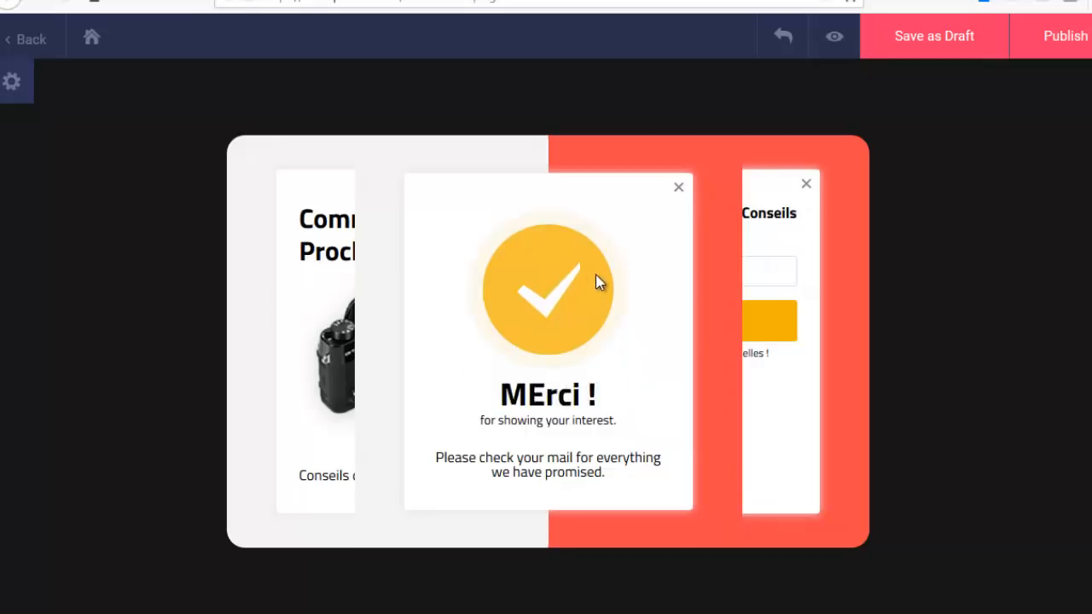
click(554, 391)
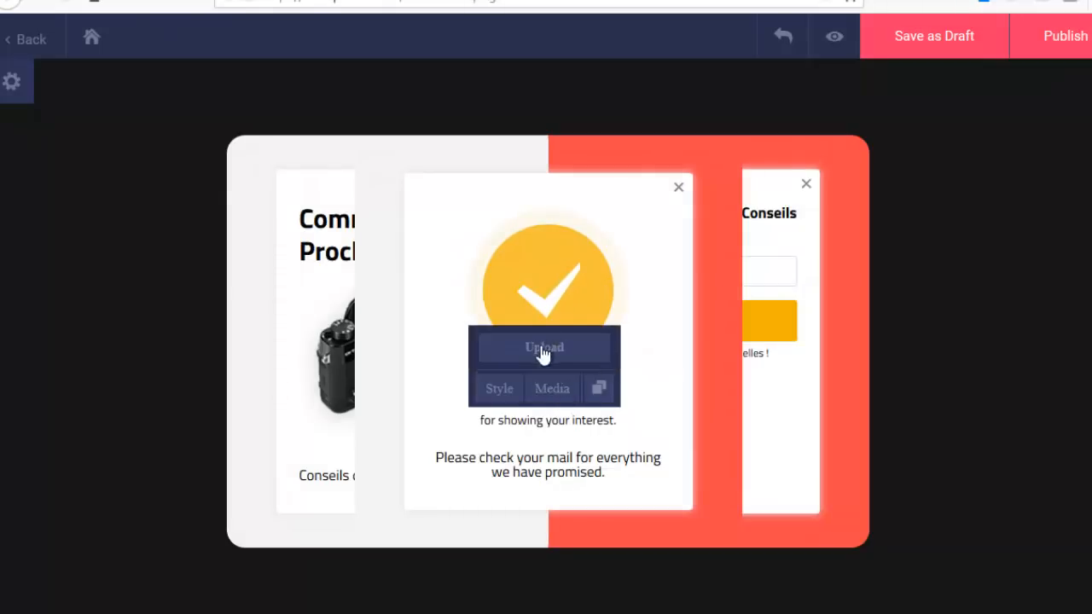
click(637, 305)
click(680, 401)
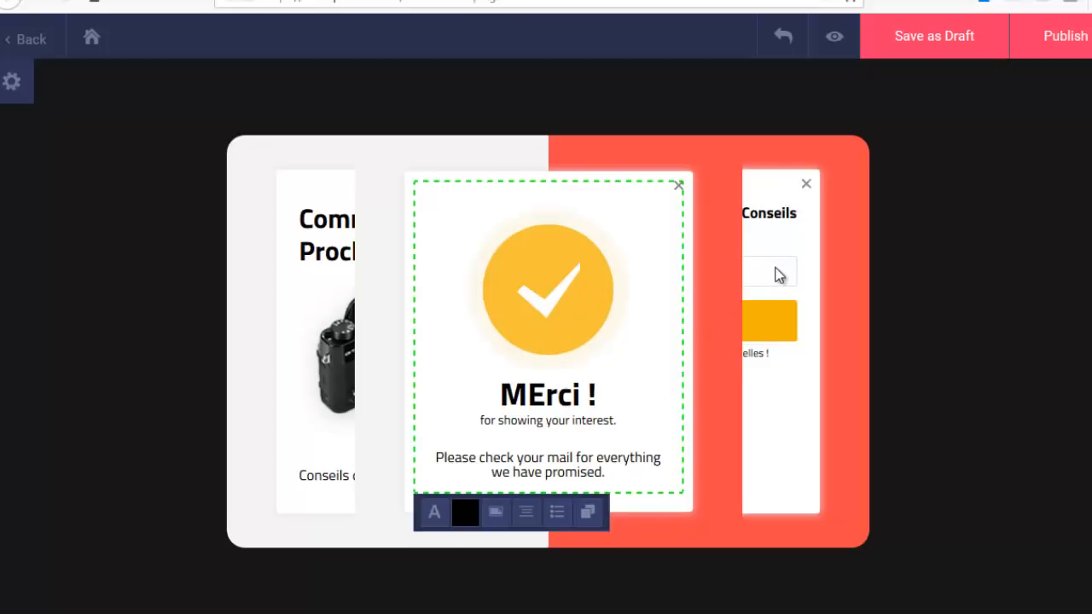
click(724, 228)
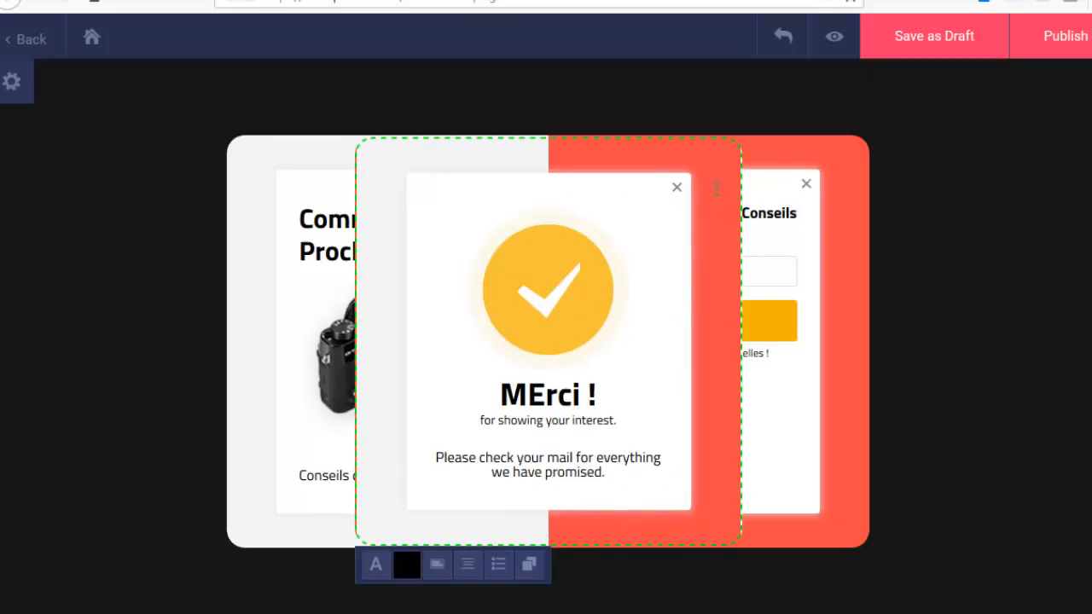
click(772, 173)
click(679, 188)
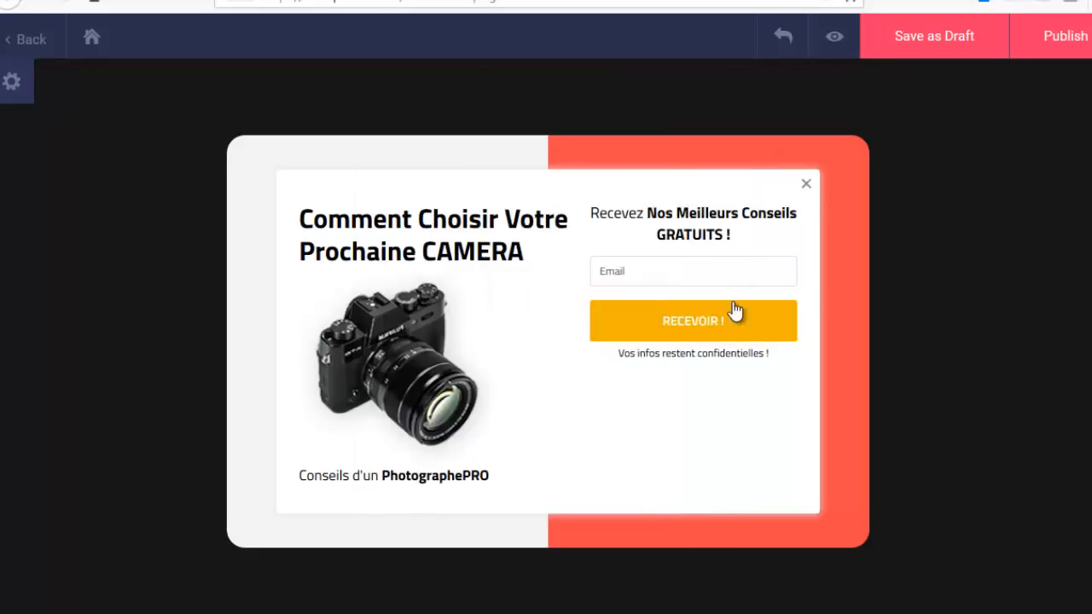
- Save the popup's autoresponder settings with AWeber and the "DOMAIN NAME - AFFILIATES" list
click(12, 83)
click(174, 166)
click(92, 214)
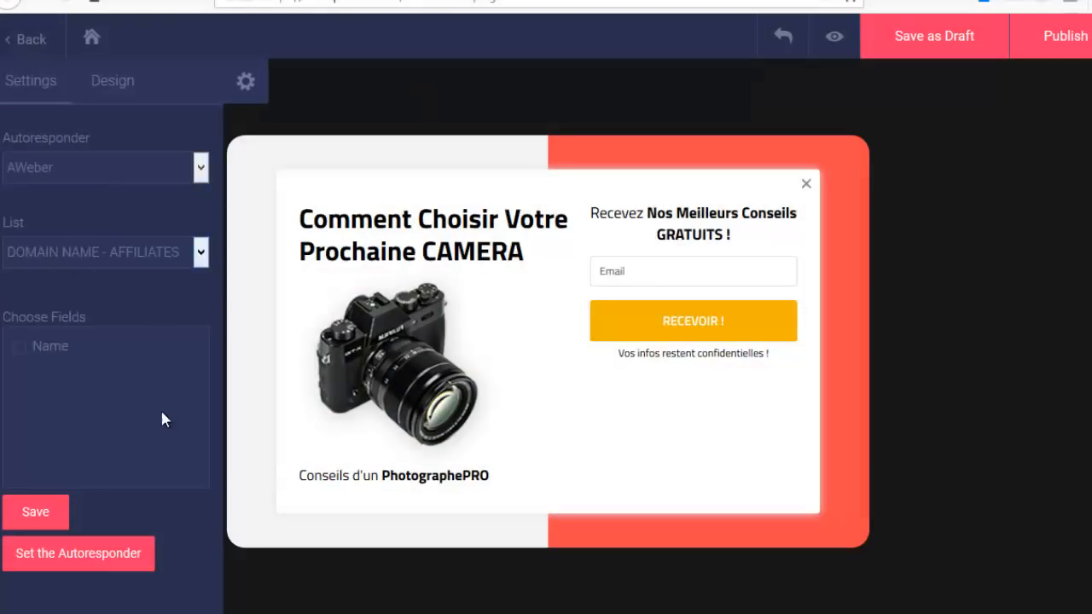
click(46, 522)
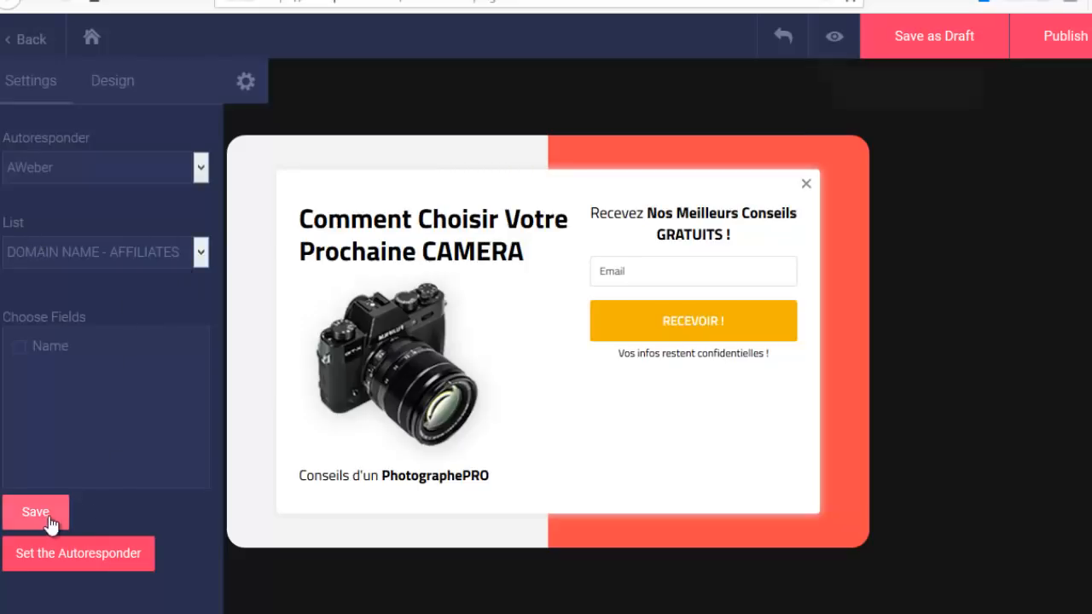
- Try hiding and showing the popup's Image, Text 1, Text 2 and Text 3 elements, and close the settings
click(123, 81)
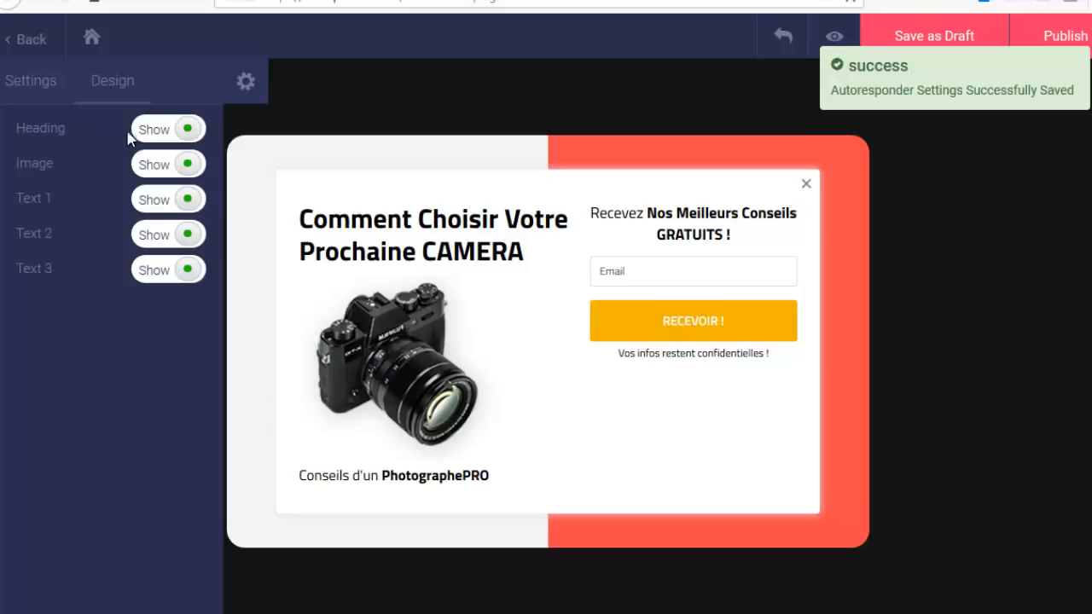
click(184, 164)
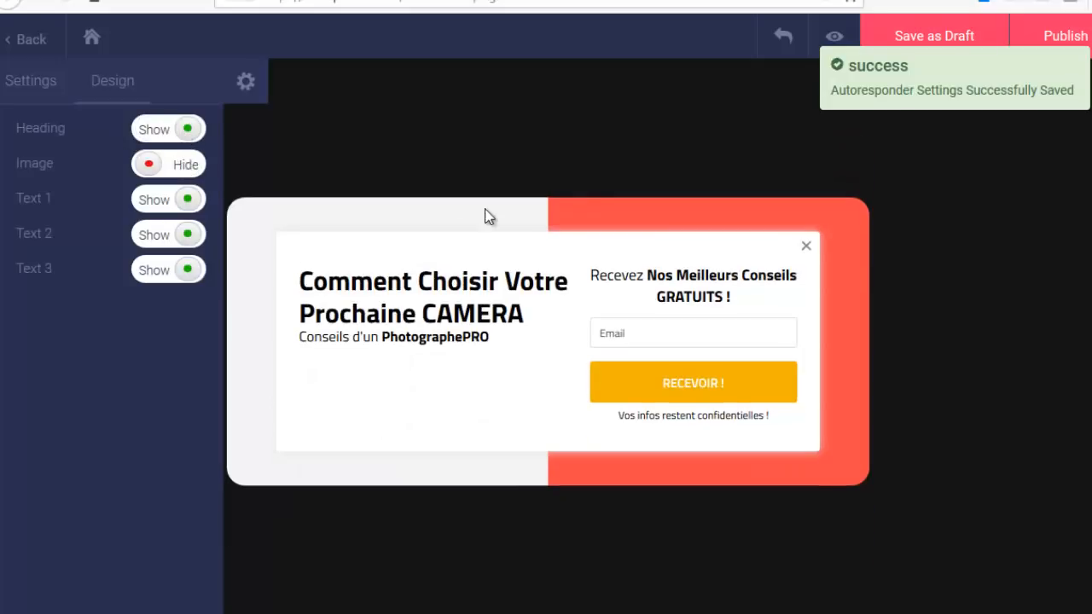
click(184, 163)
click(173, 203)
click(177, 204)
click(174, 243)
click(173, 242)
click(174, 272)
click(177, 278)
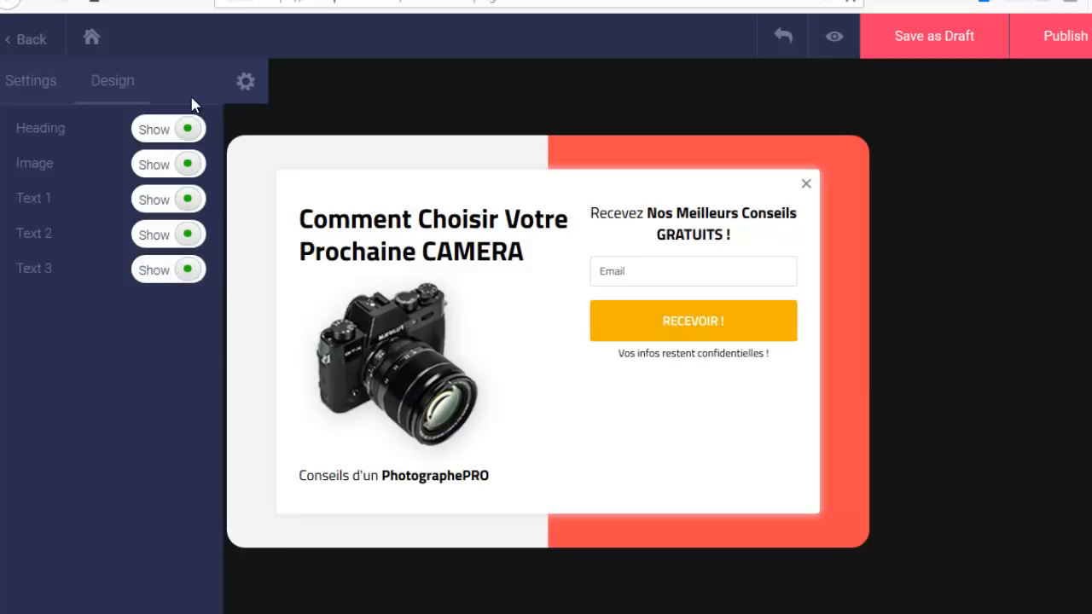
click(244, 82)
- View the link option of the "RECEVOIR !" button without entering a link
click(757, 324)
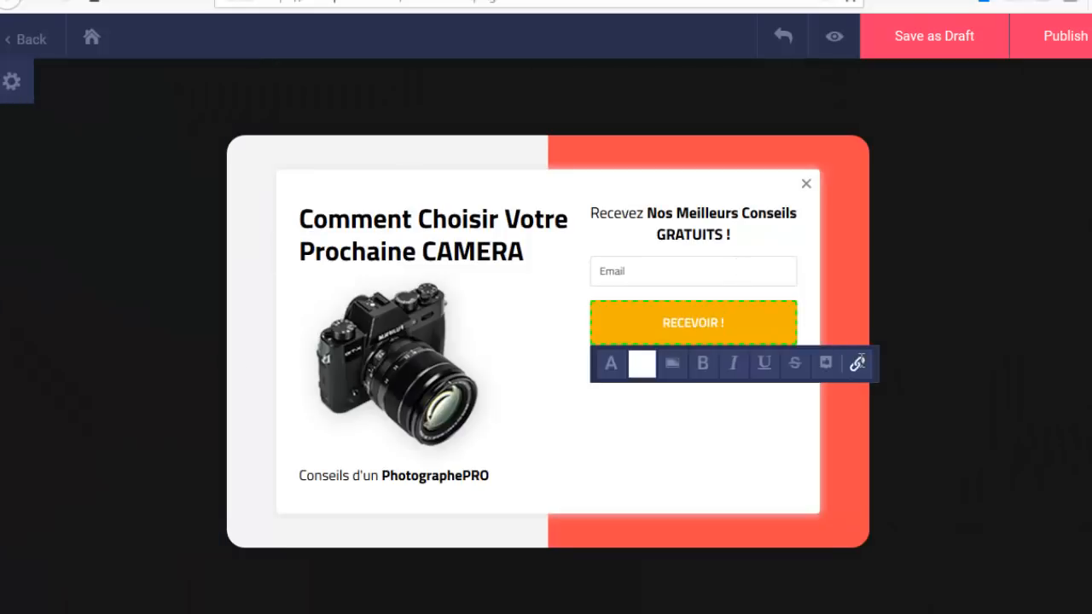
click(857, 363)
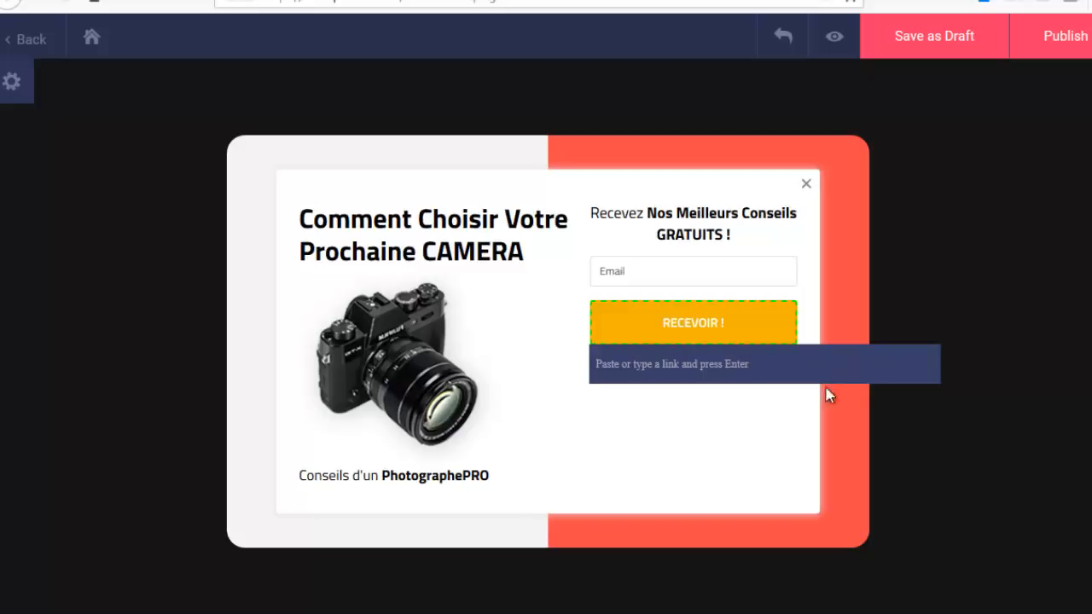
click(757, 437)
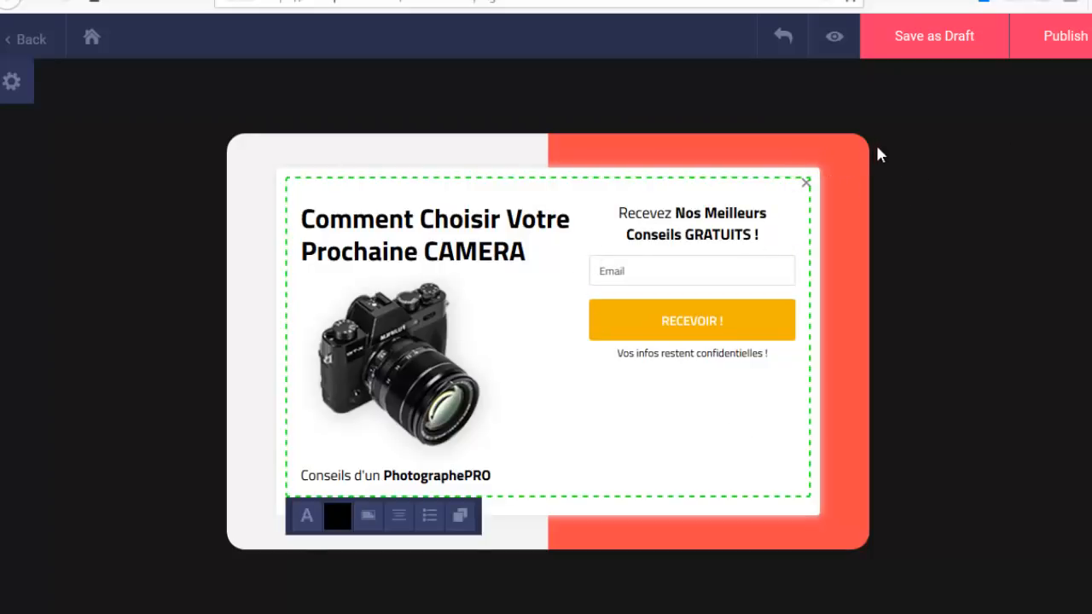
- Publish the popup design and add a new campaign segment named "segment France Chrome" with a description
click(1063, 39)
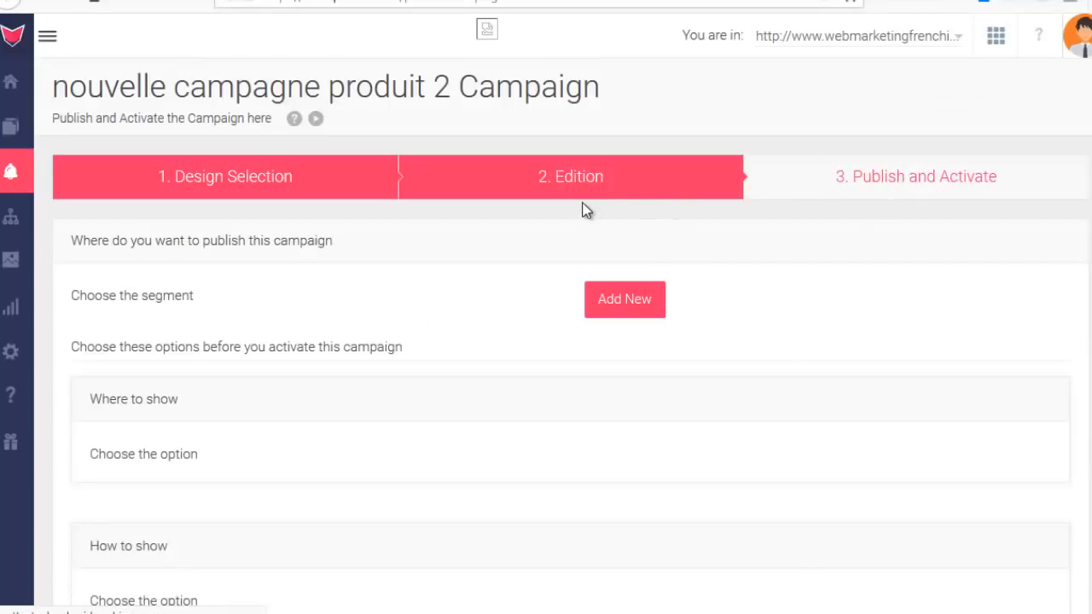
scroll(490, 212, down, 1)
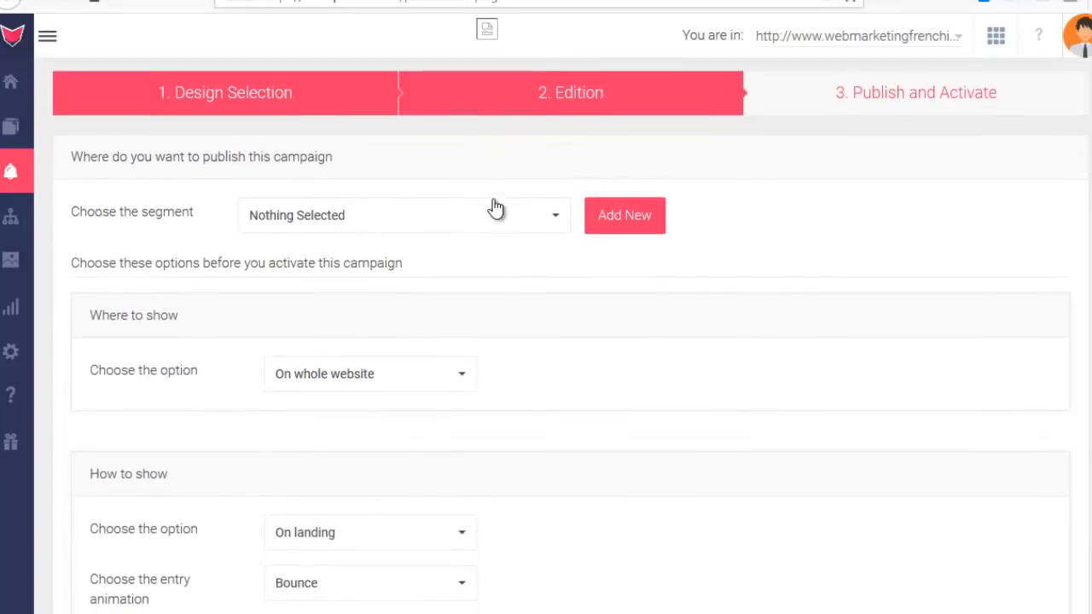
click(485, 215)
click(639, 211)
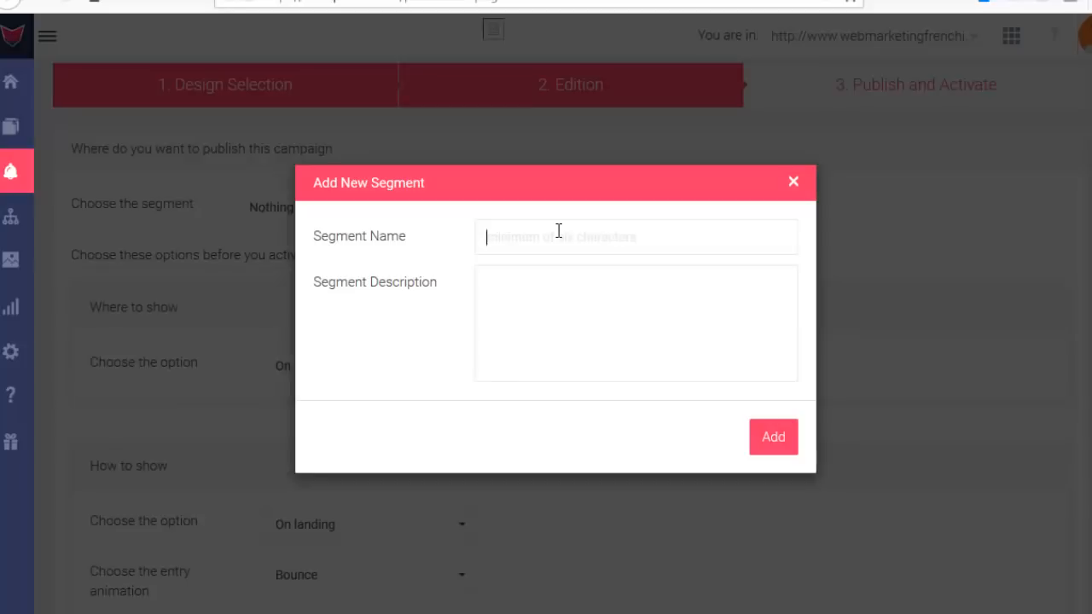
click(559, 236)
text(segment)
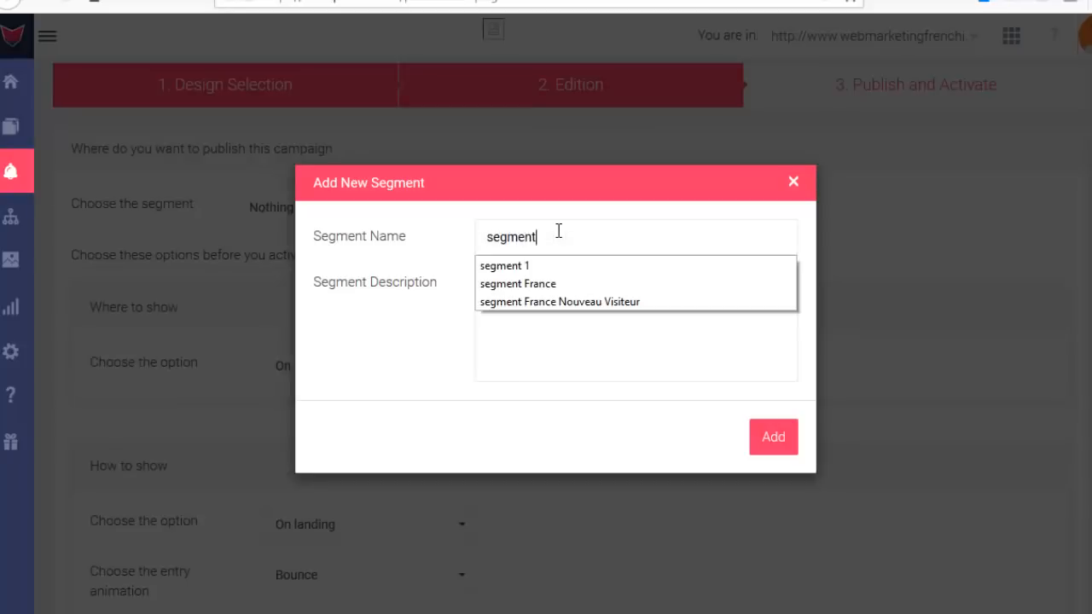
text( France Chrome)
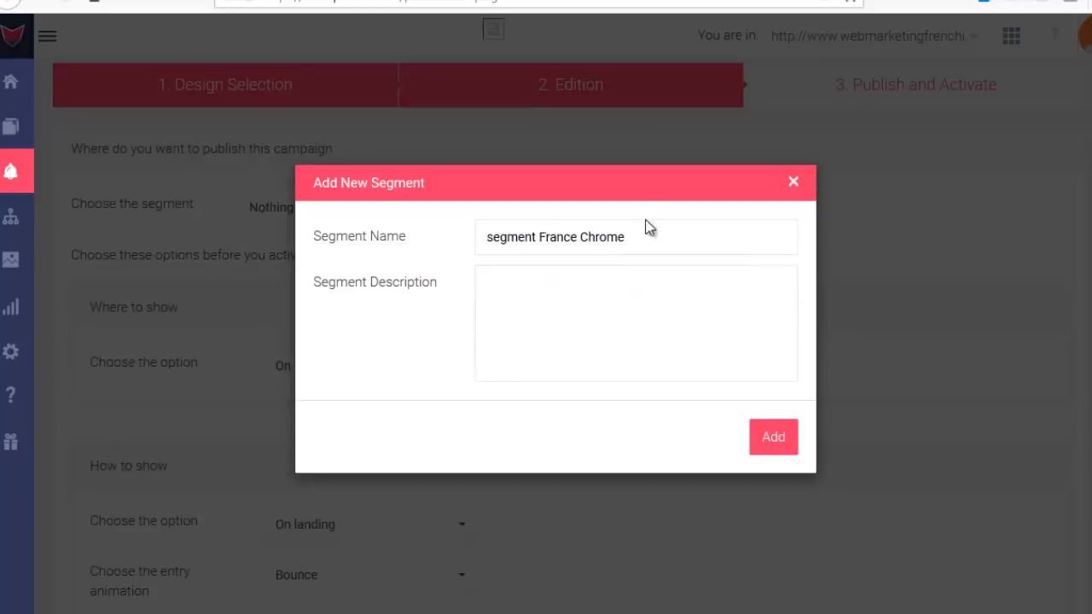
click(598, 304)
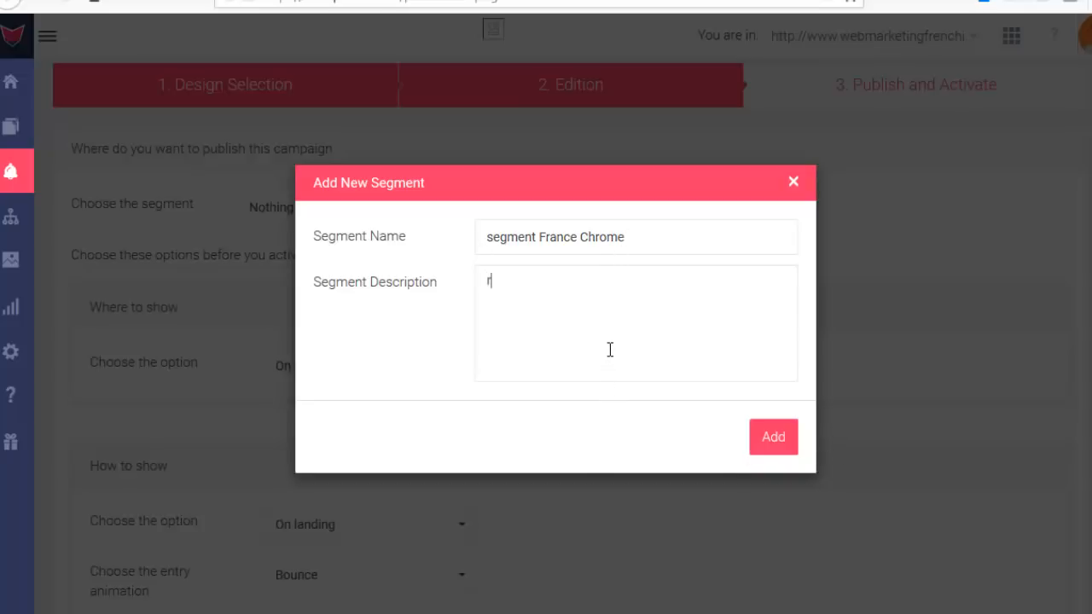
click(775, 439)
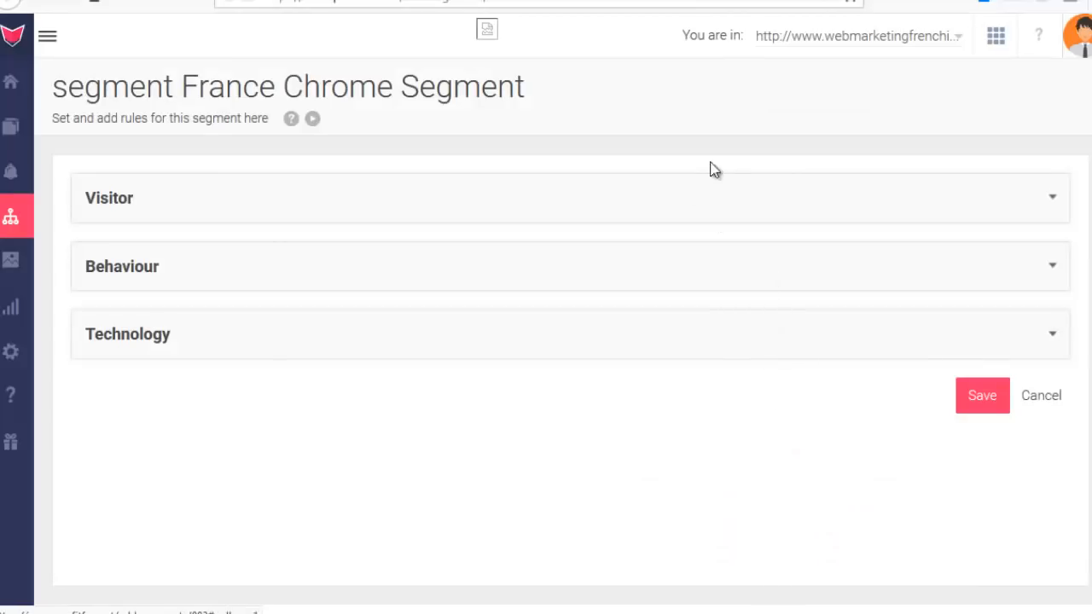
- Expand the segment's Visitor rules and view the visitor types, keeping All Visitor
click(562, 202)
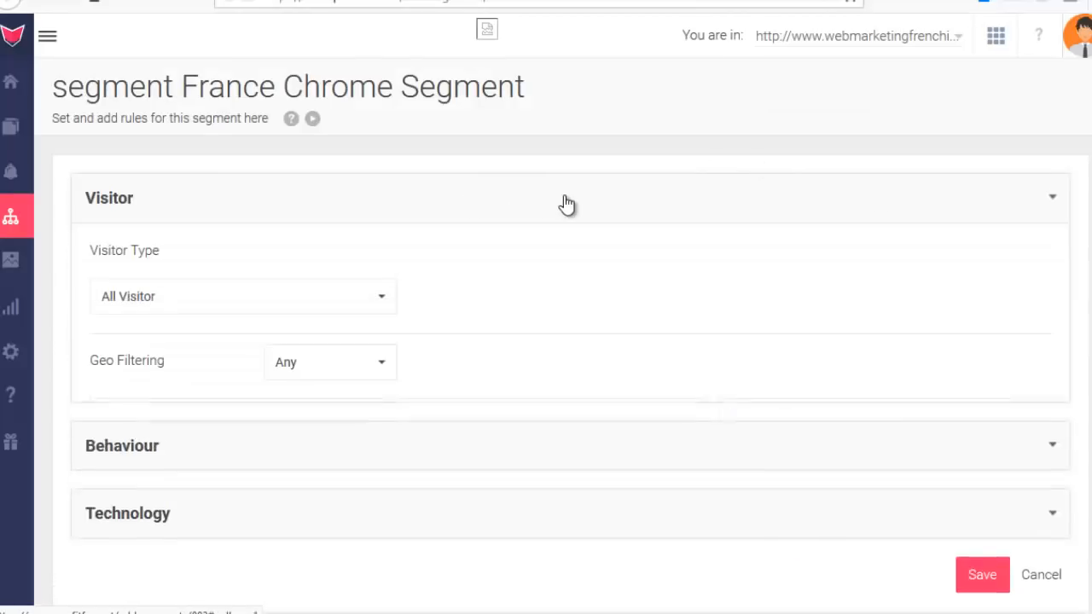
scroll(580, 213, down, 1)
click(381, 207)
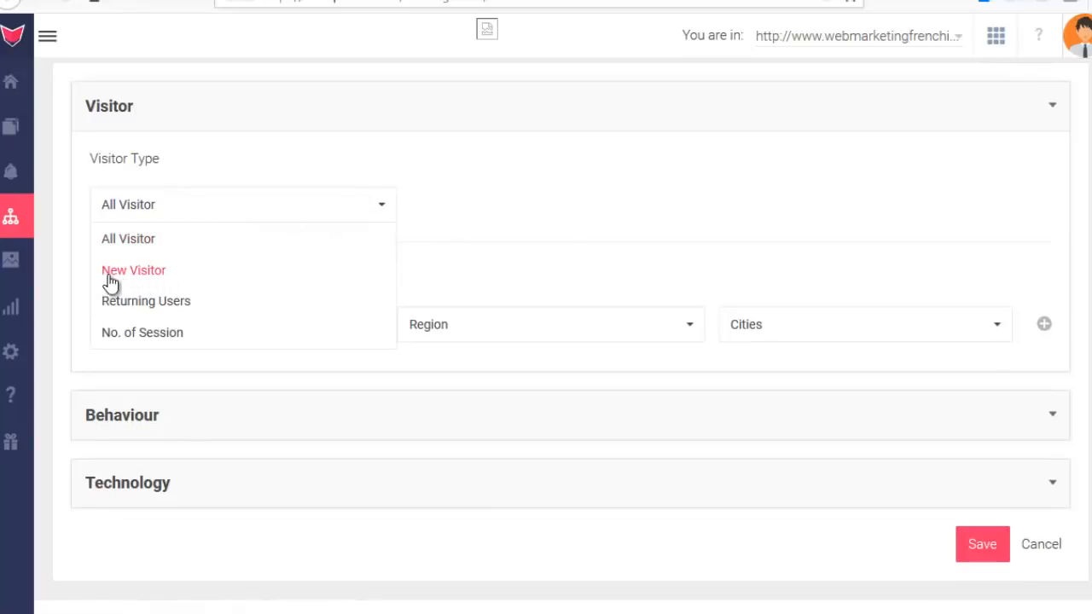
click(509, 218)
- Set the segment's geo filtering to Any with France as the country
scroll(508, 223, down, 1)
click(288, 249)
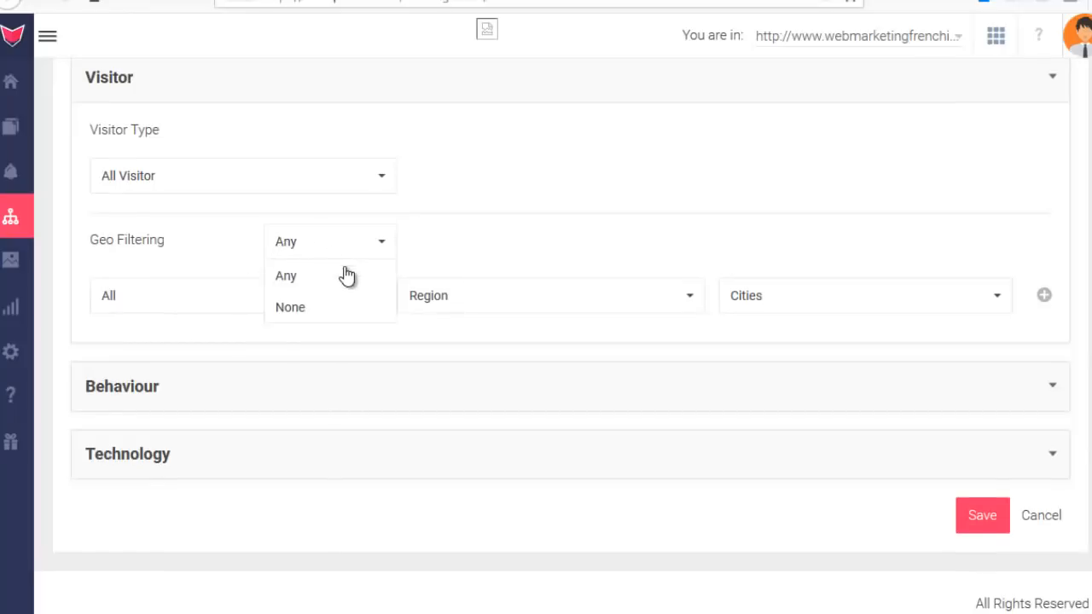
click(322, 281)
click(226, 292)
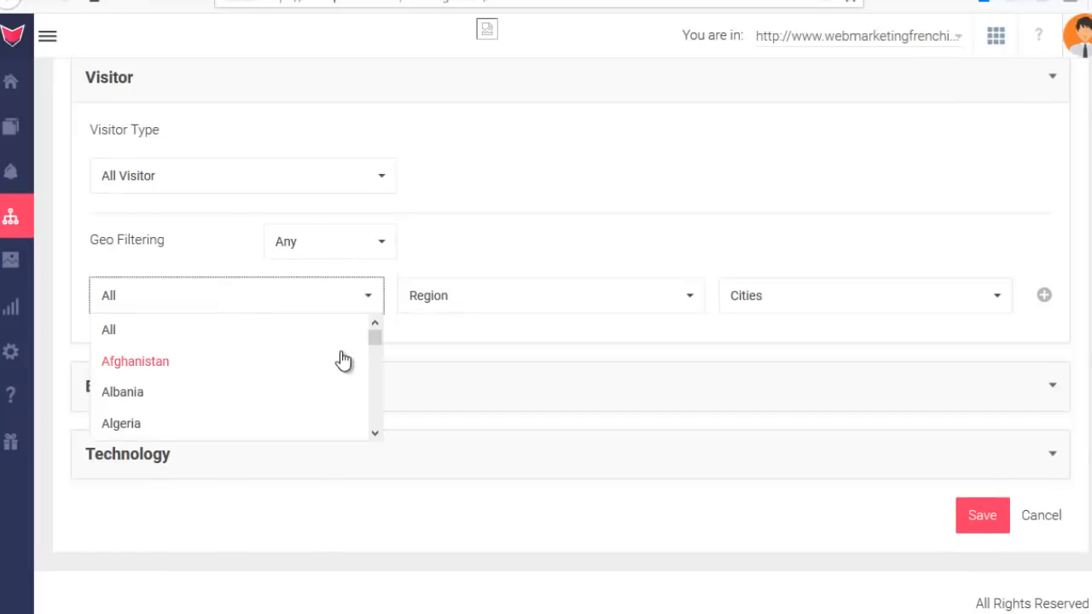
drag(379, 342, 373, 366)
scroll(197, 373, up, 1)
scroll(192, 375, up, 3)
scroll(162, 367, up, 1)
click(159, 399)
- Look through the region and city choices available for France in the geo filter
click(476, 309)
scroll(501, 388, down, 3)
scroll(503, 386, down, 3)
scroll(503, 386, up, 5)
click(617, 258)
click(838, 309)
click(839, 307)
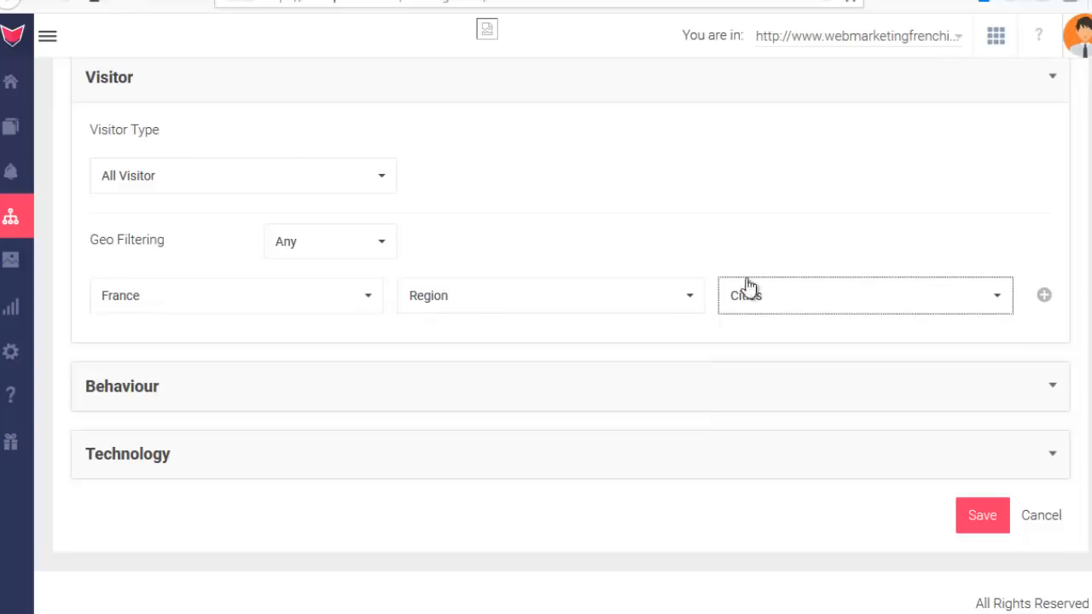
- Add a second location row to the geo filter, view its country choices, and remove the row
click(1044, 297)
click(176, 343)
click(177, 346)
click(176, 344)
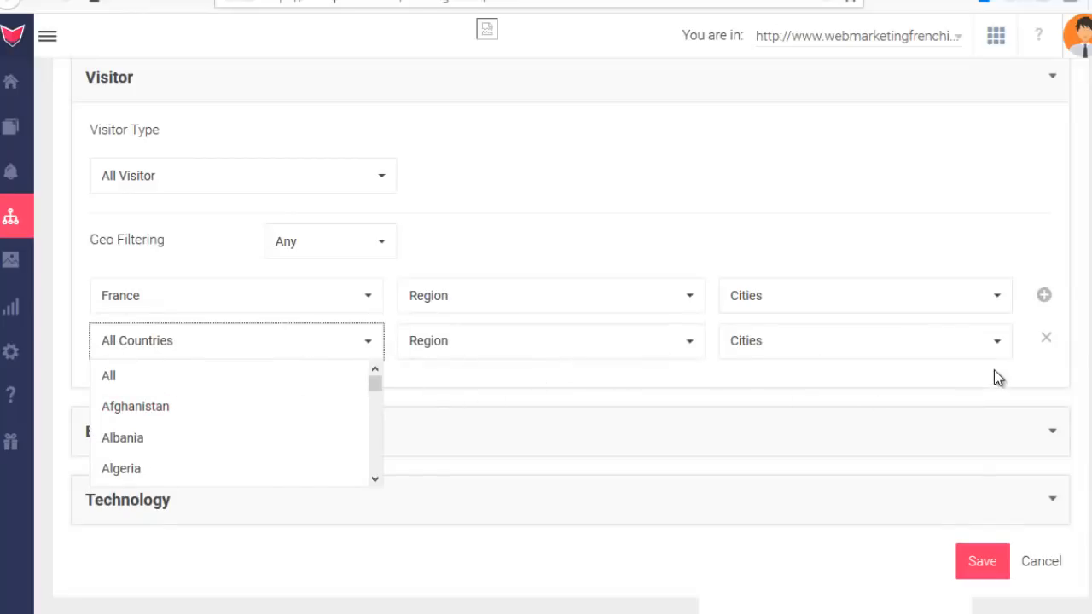
click(1047, 338)
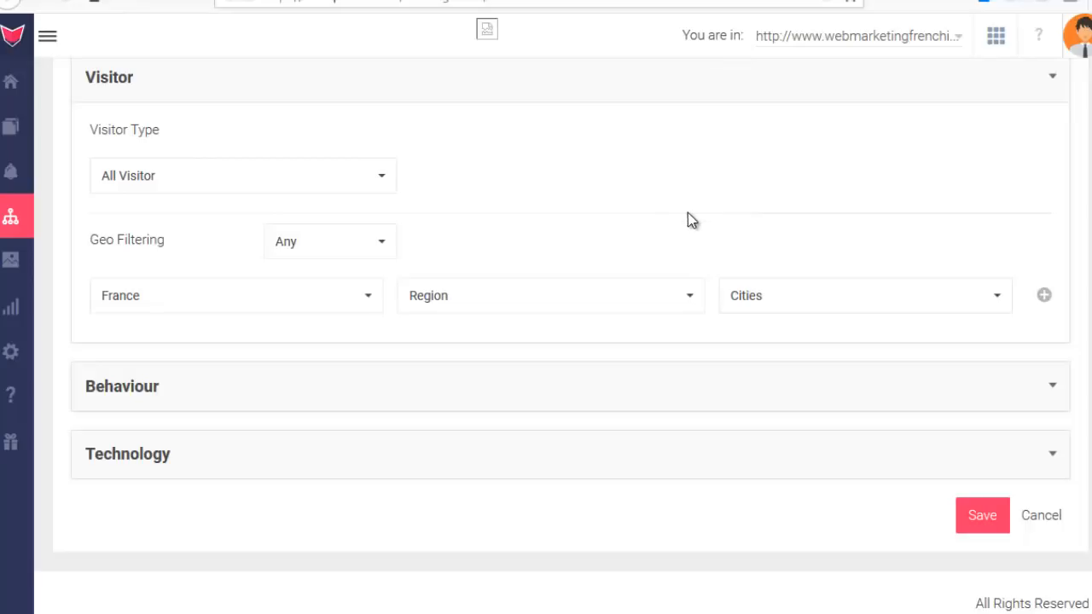
- Expand the segment's Behaviour rules and view the Any/All match choices and the available behaviour criteria
click(446, 391)
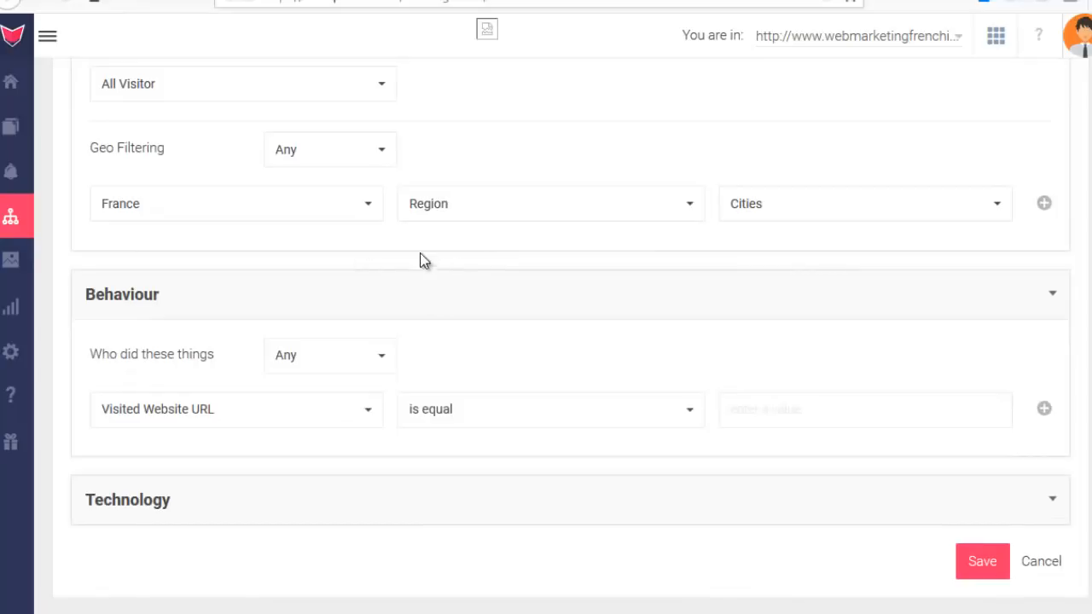
scroll(458, 302, up, 3)
scroll(317, 236, down, 3)
click(339, 363)
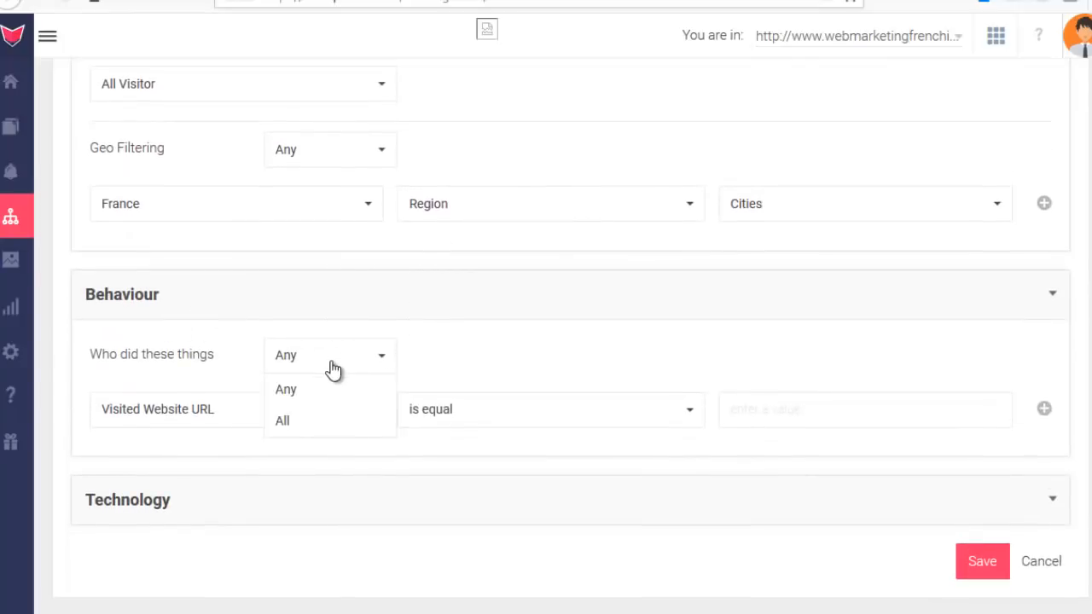
click(210, 410)
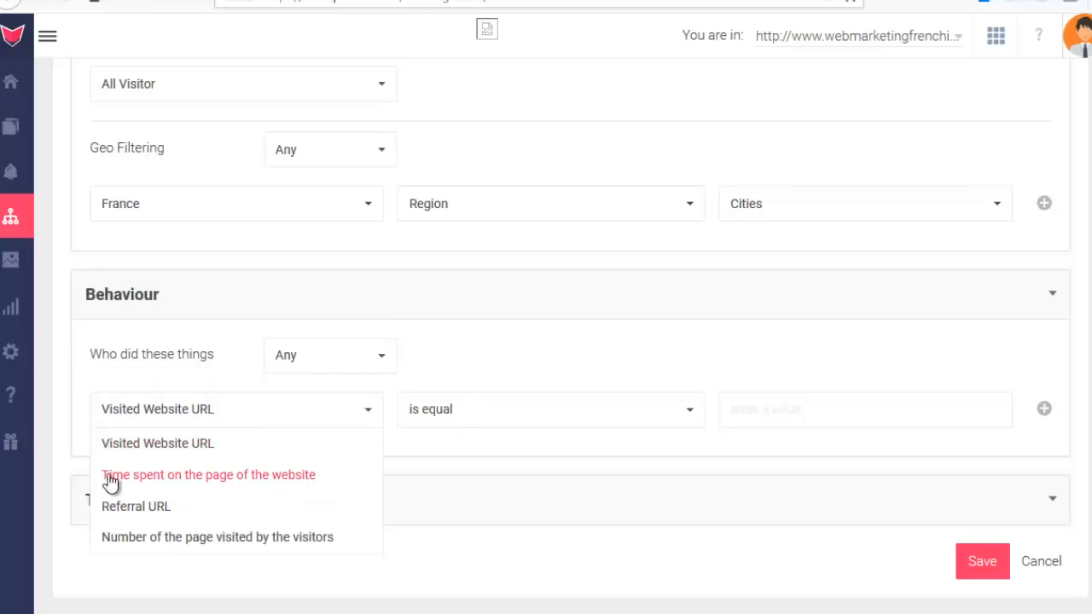
click(485, 365)
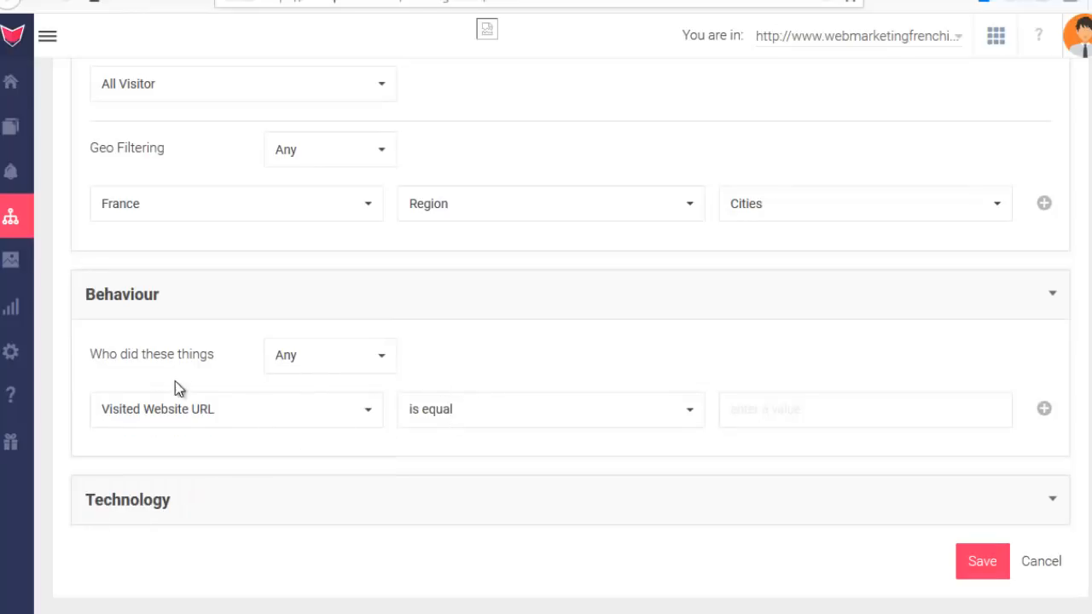
- Set the Visited Website URL condition to does contains and add a second behaviour condition row
click(474, 414)
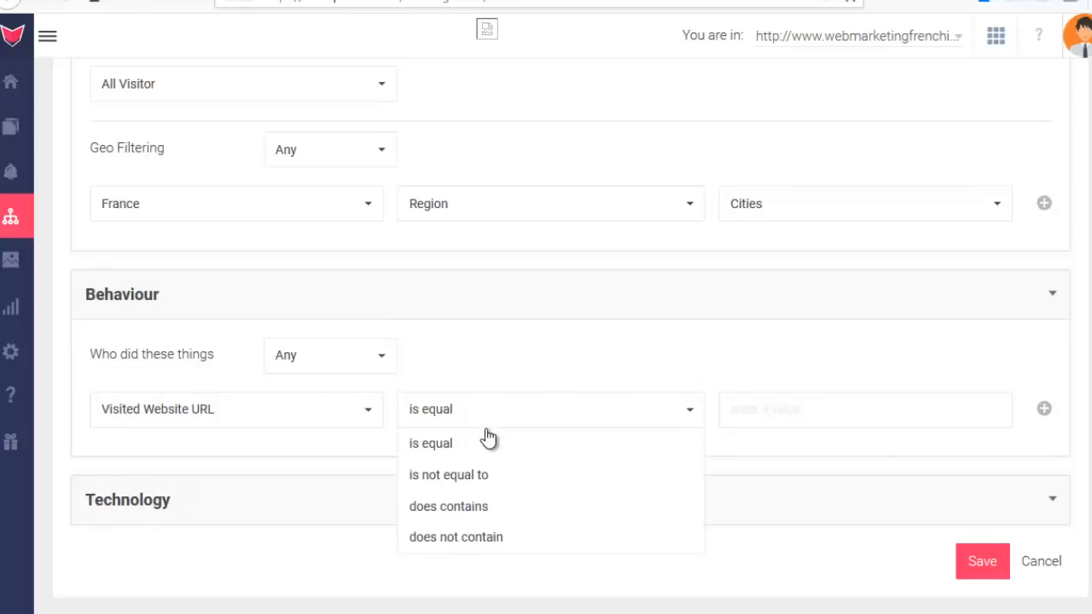
click(465, 509)
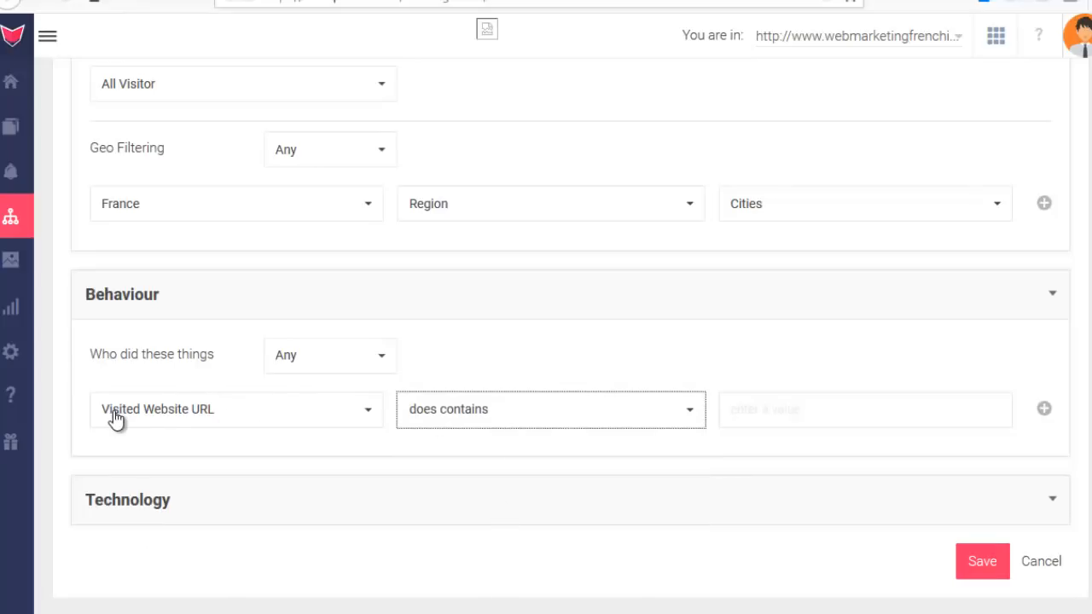
click(395, 458)
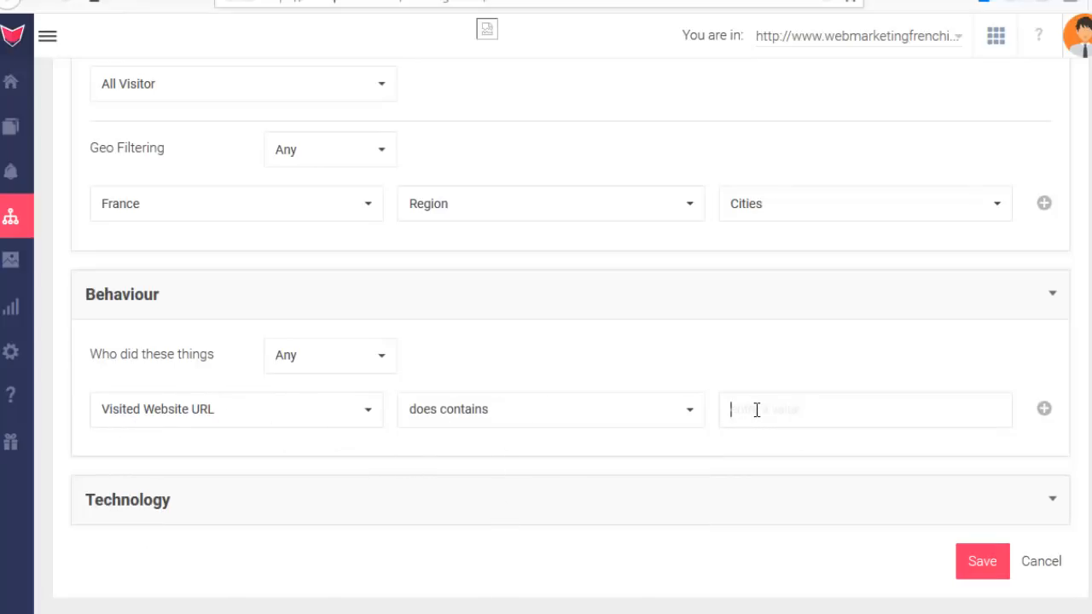
click(1045, 409)
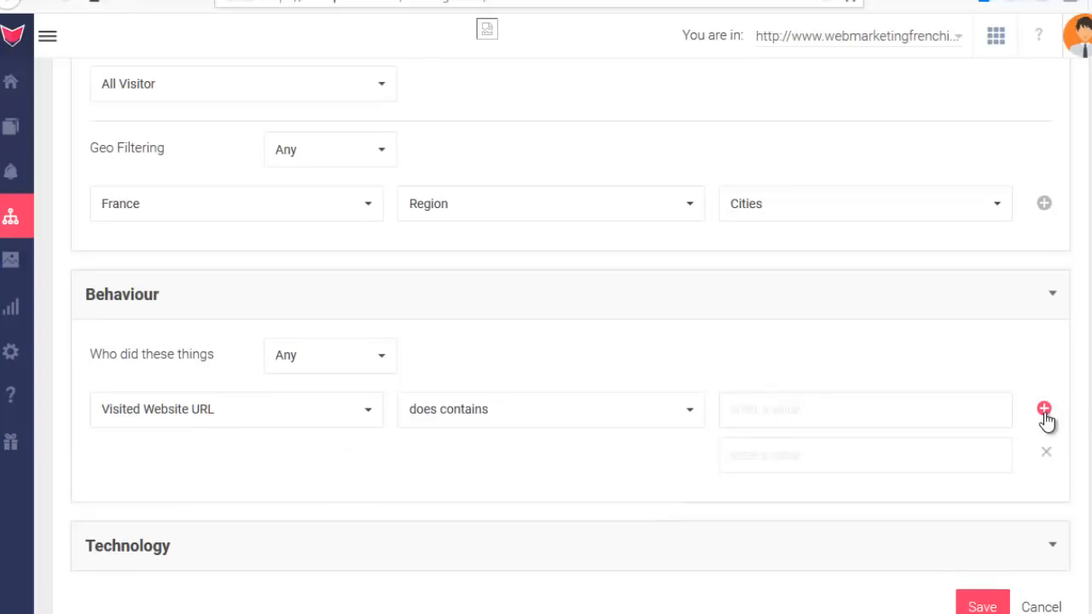
scroll(622, 437, down, 1)
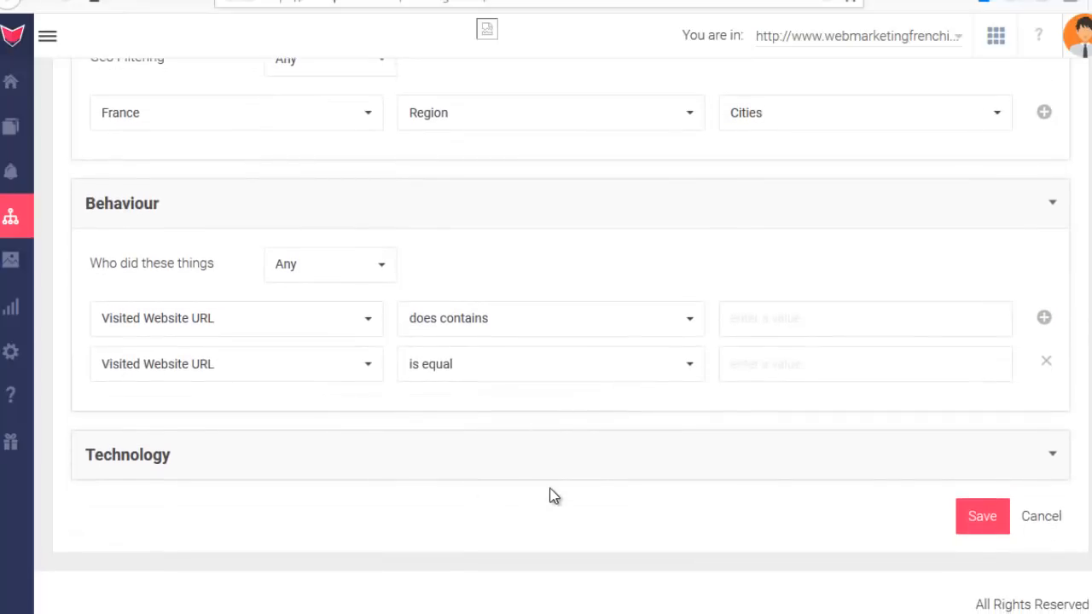
- Expand the Technology rules and view the criteria types and the device choices
click(874, 465)
click(303, 475)
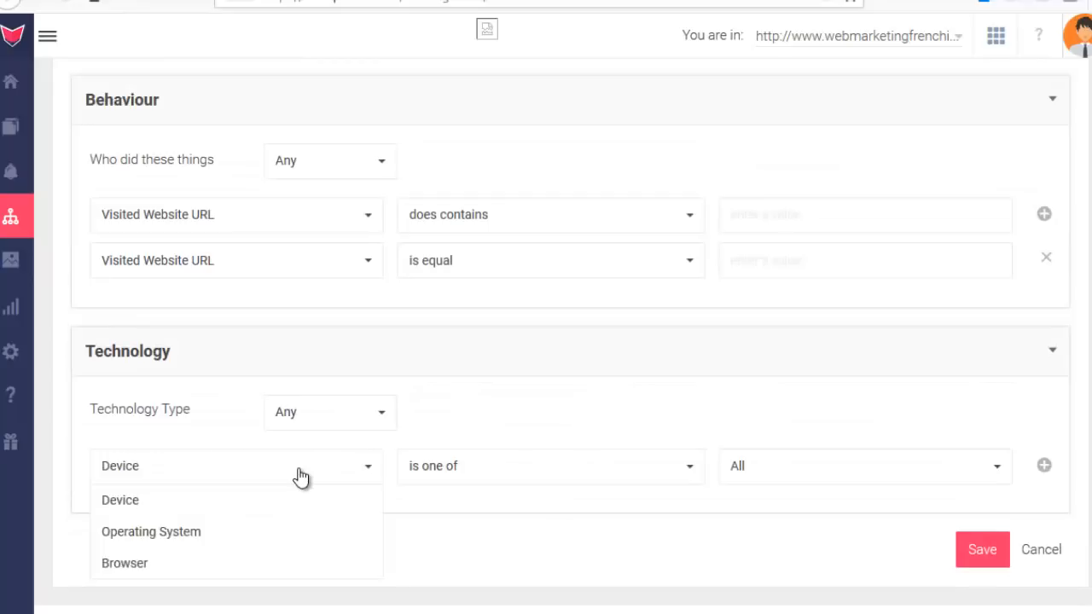
click(301, 476)
click(772, 476)
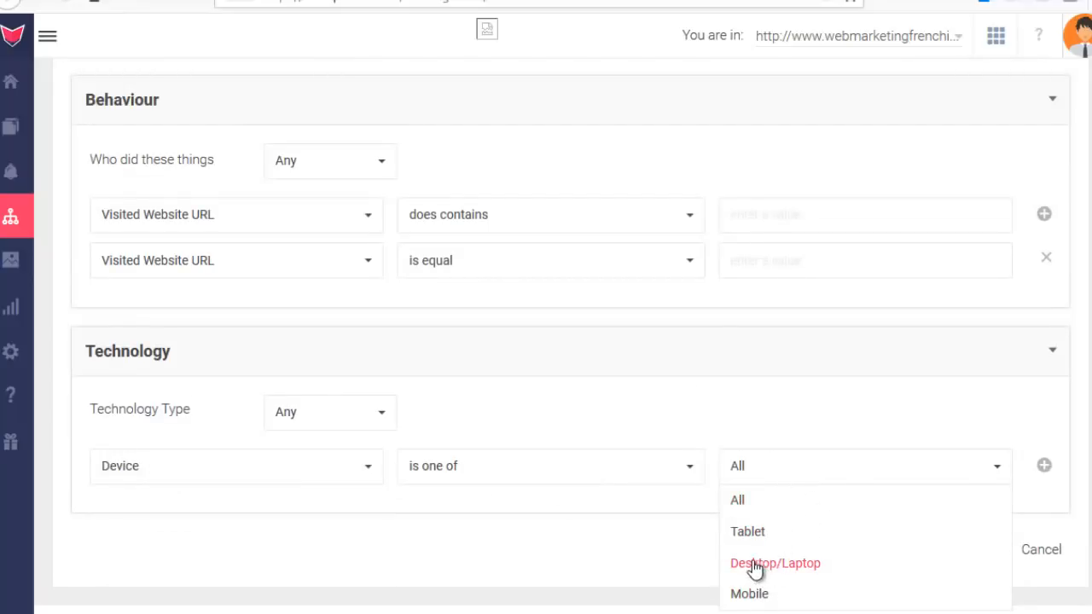
click(402, 536)
- Switch the technology condition to Operating System and look through its available values
click(176, 479)
click(154, 531)
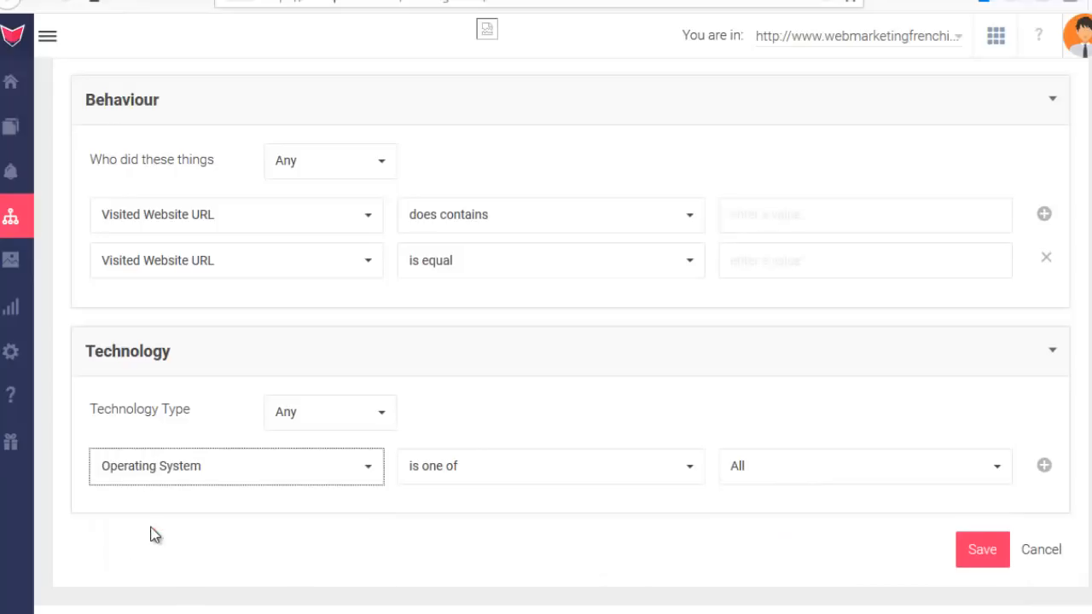
click(819, 479)
scroll(826, 533, down, 4)
scroll(826, 535, down, 6)
- Set the technology condition to Browser is one of Chrome, and add and remove a second condition row
click(184, 492)
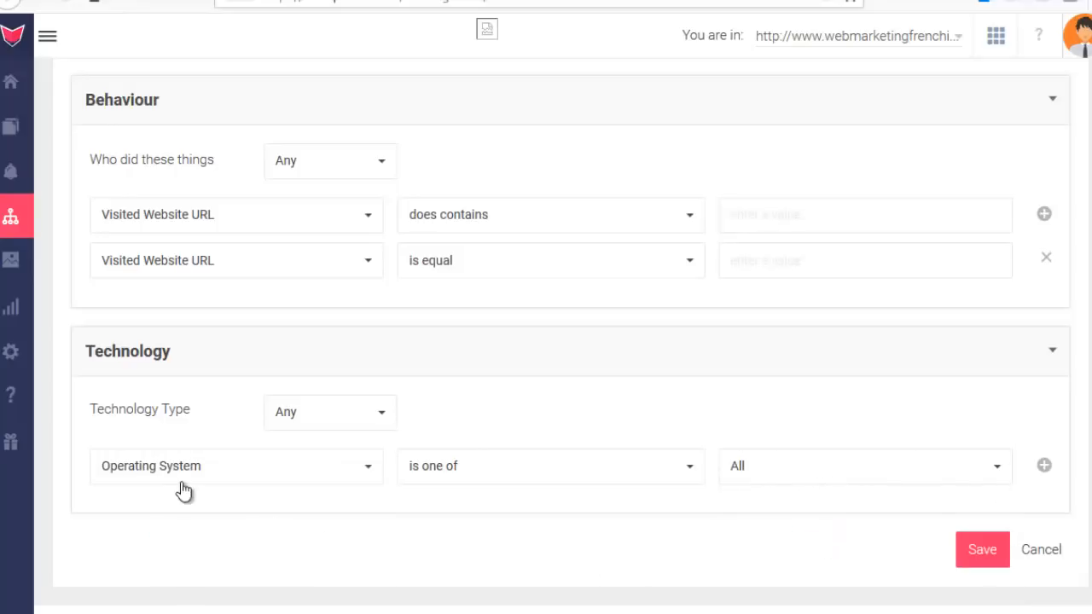
click(183, 492)
click(151, 561)
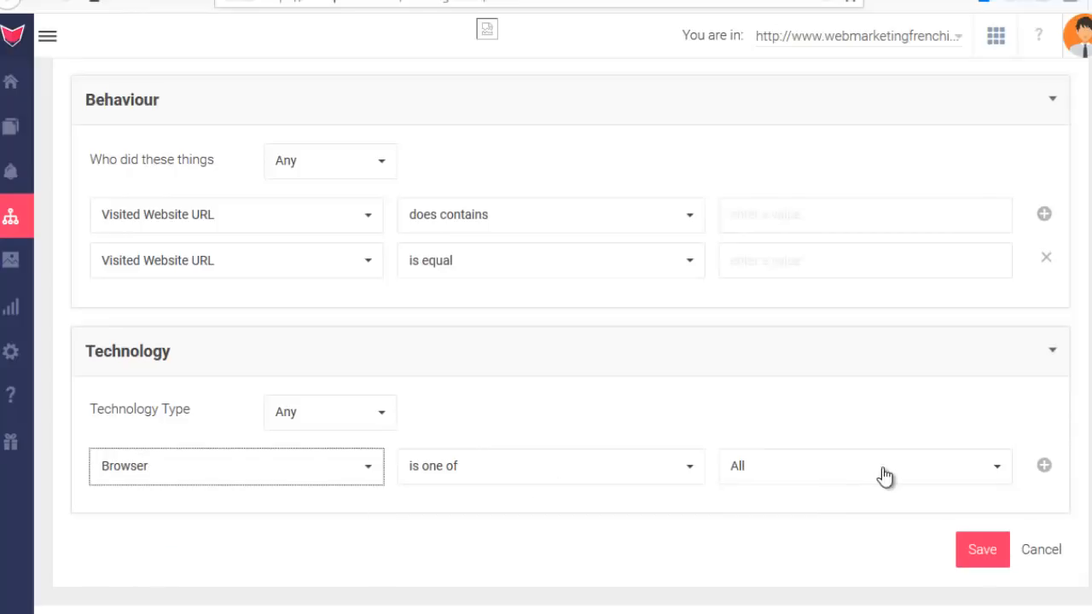
click(836, 475)
scroll(828, 528, down, 1)
click(785, 555)
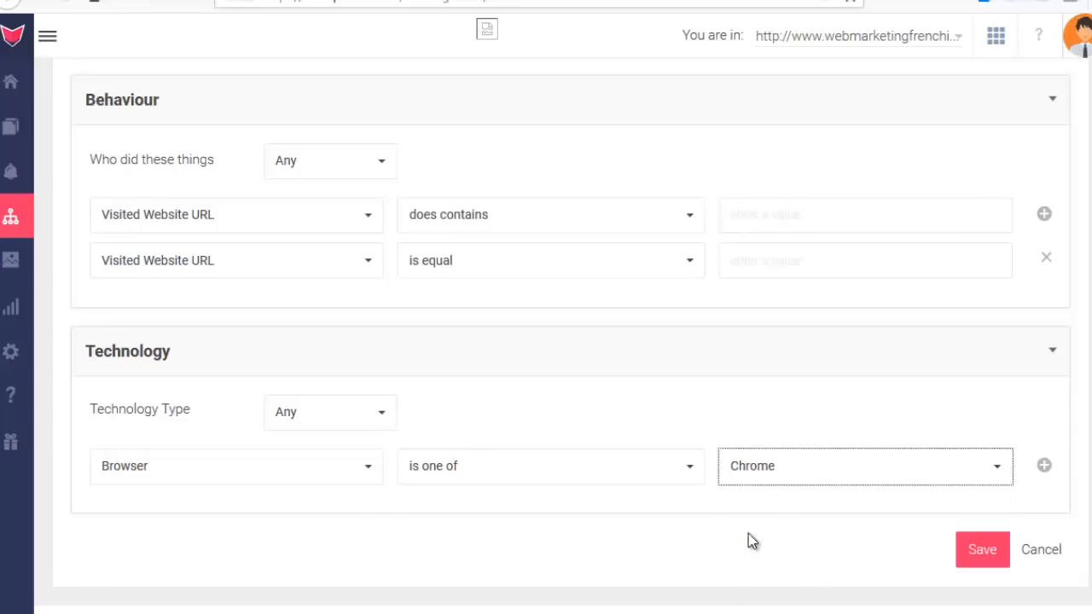
click(672, 378)
click(1044, 466)
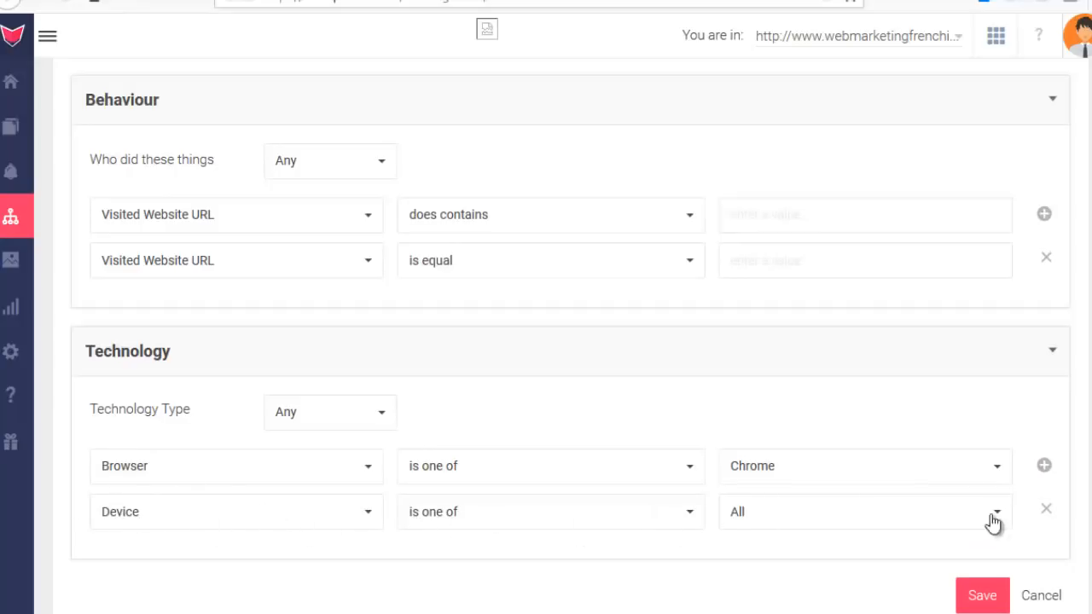
click(1047, 512)
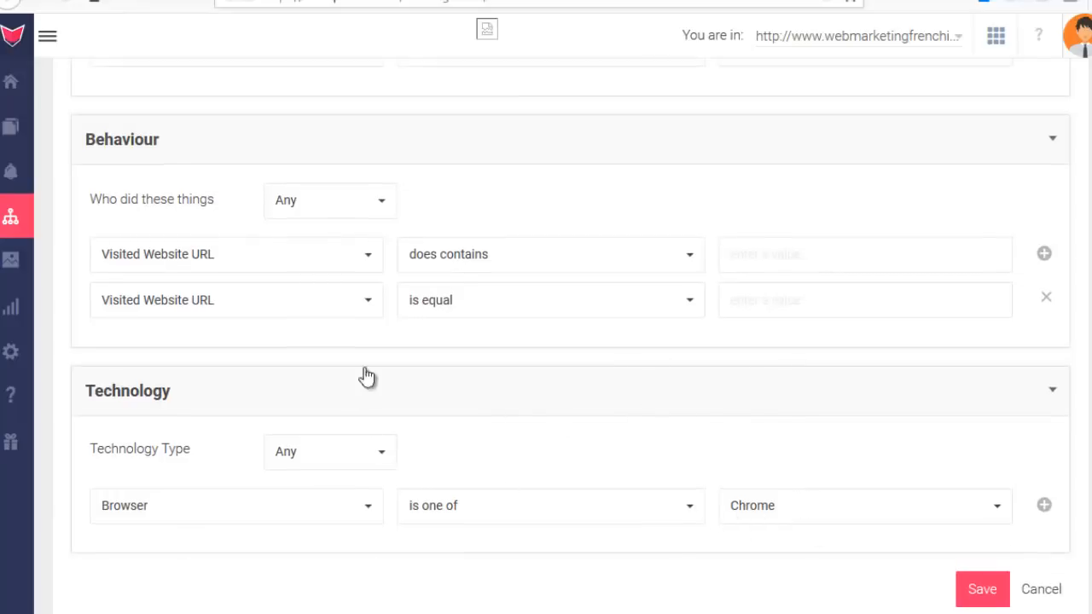
- Save the segment and choose "segment France Chrome" as the campaign's segment
click(979, 588)
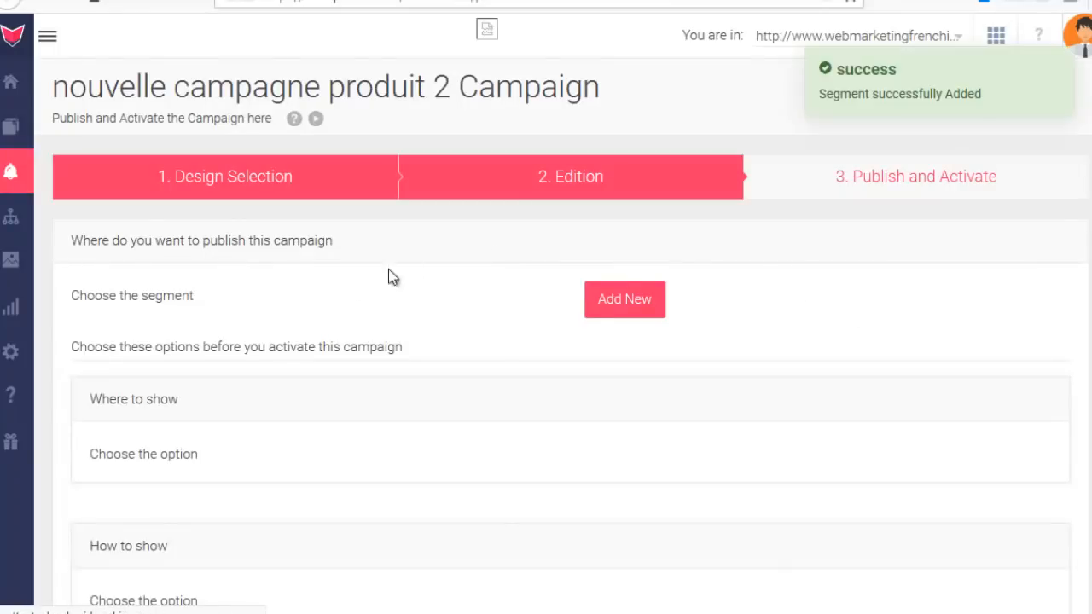
click(388, 303)
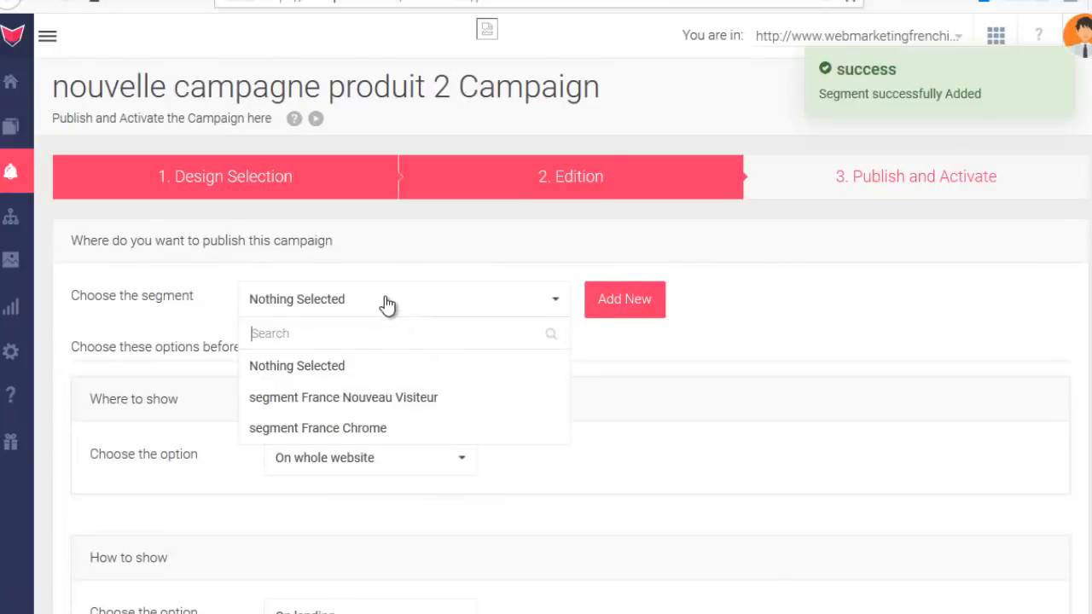
click(346, 429)
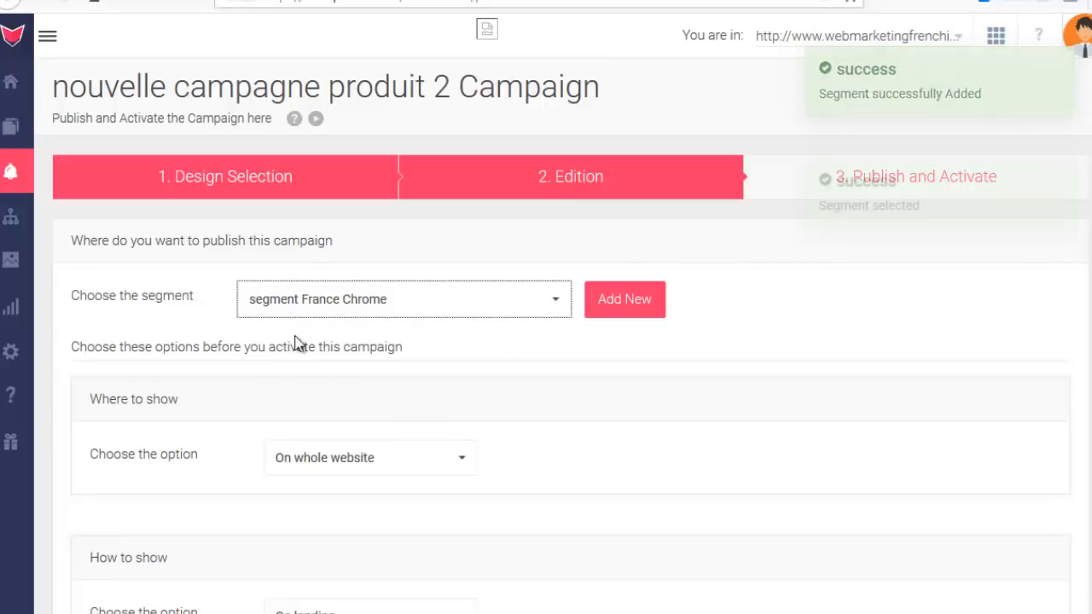
- Show the campaign at a Specific Location on website whose URL Does contains "marketing-softwares-for-online-success"
scroll(460, 324, down, 3)
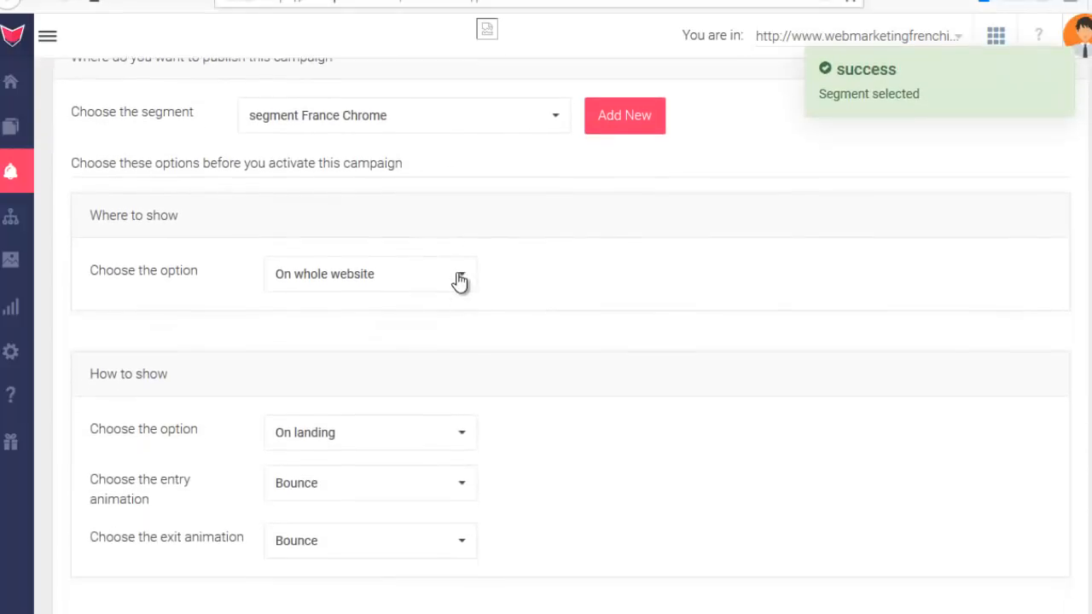
click(459, 276)
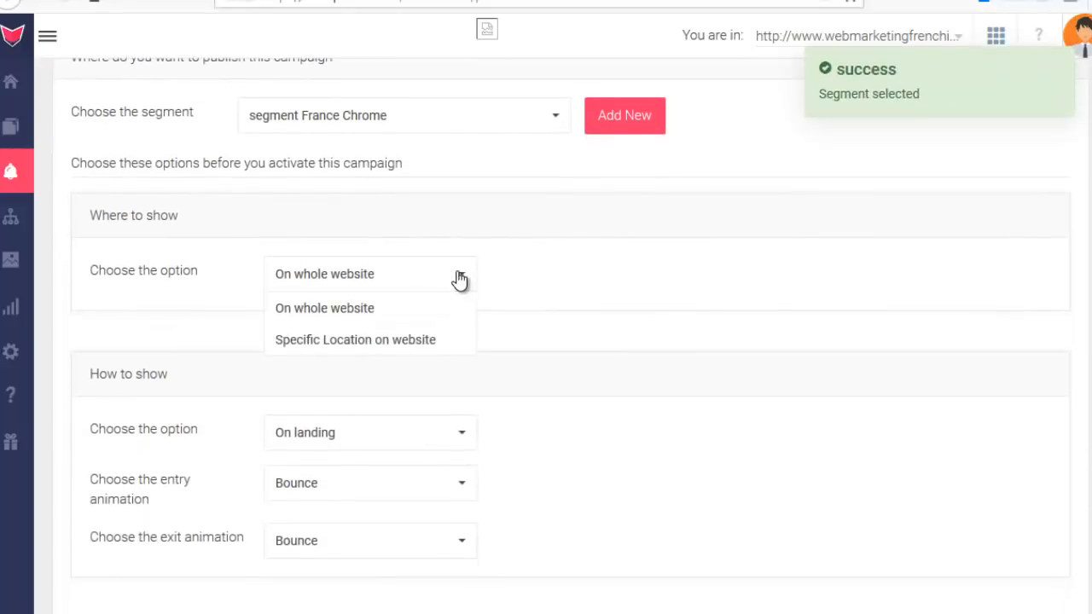
click(388, 342)
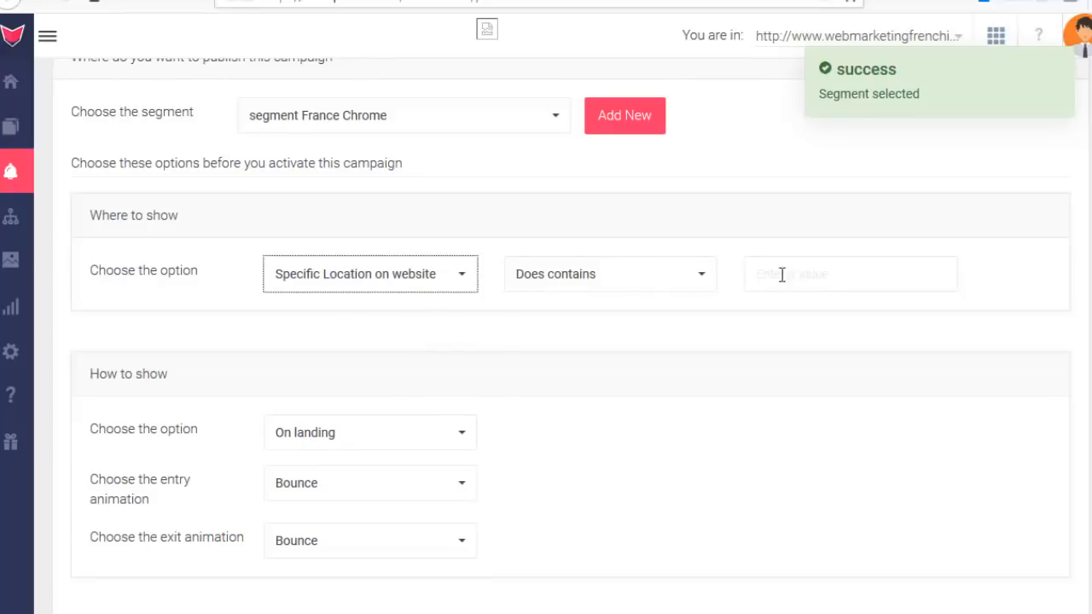
click(733, 278)
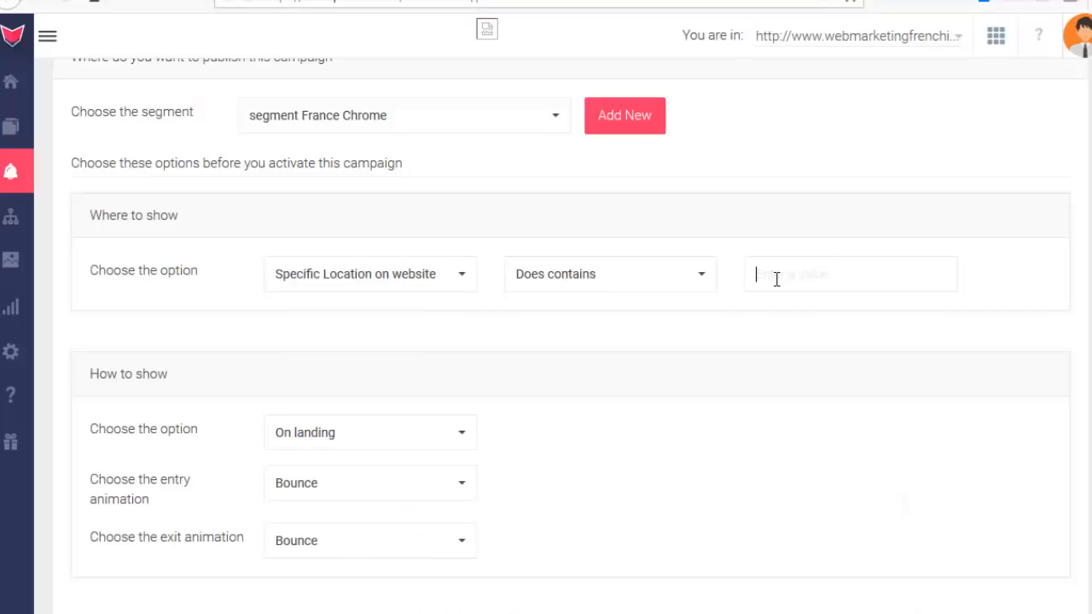
text(marketing-softwares-for-online-success)
drag(809, 282, 752, 275)
click(819, 274)
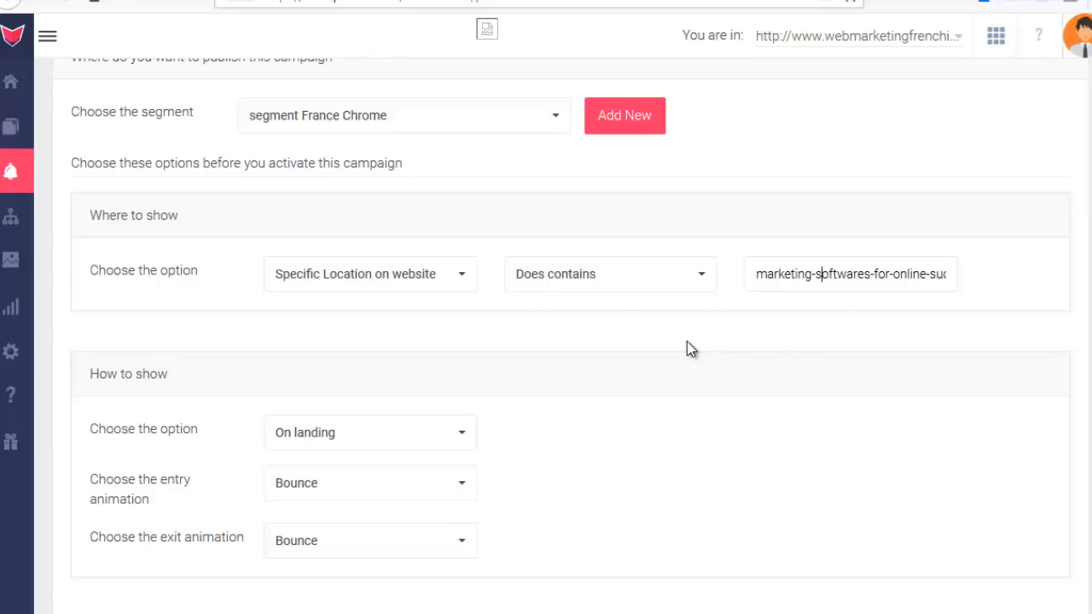
- Try the On delay display option with a duration of 15, and switch back to On landing
scroll(687, 342, down, 2)
click(455, 250)
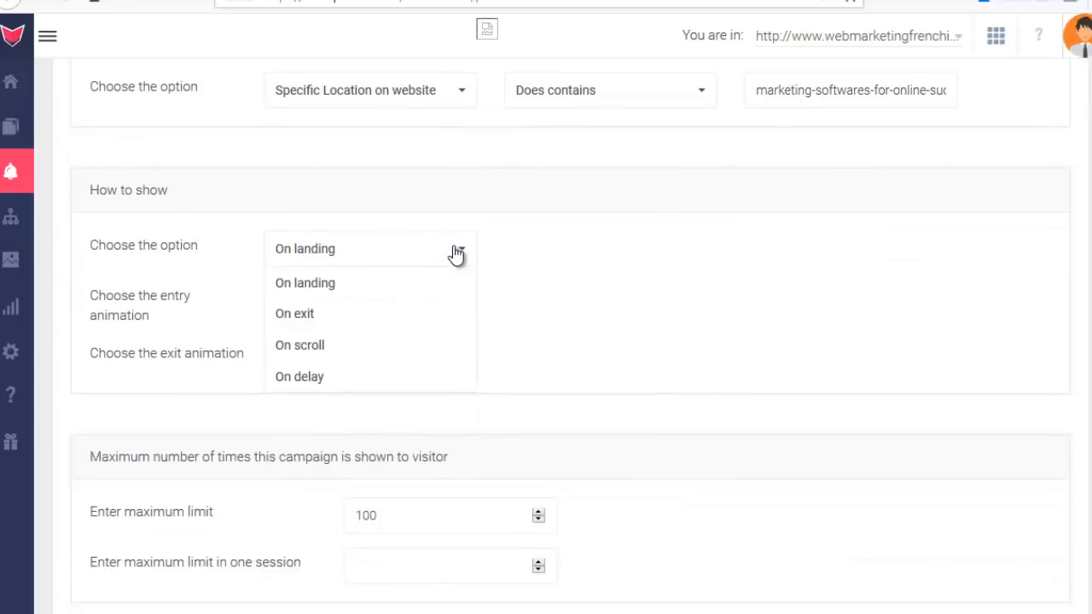
click(324, 383)
click(314, 305)
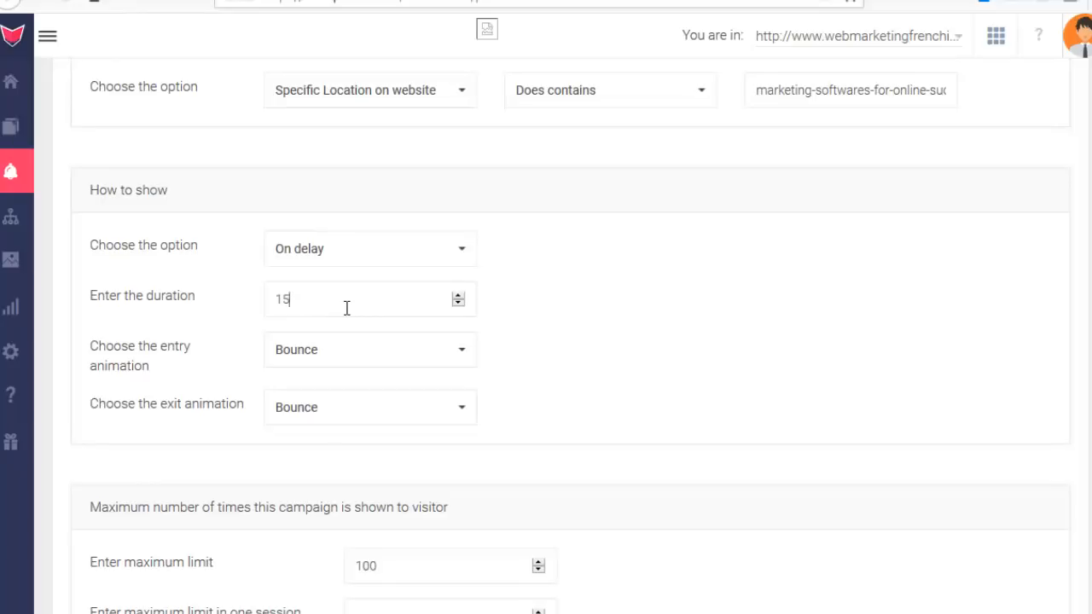
key(BackSpace)
click(454, 249)
click(434, 254)
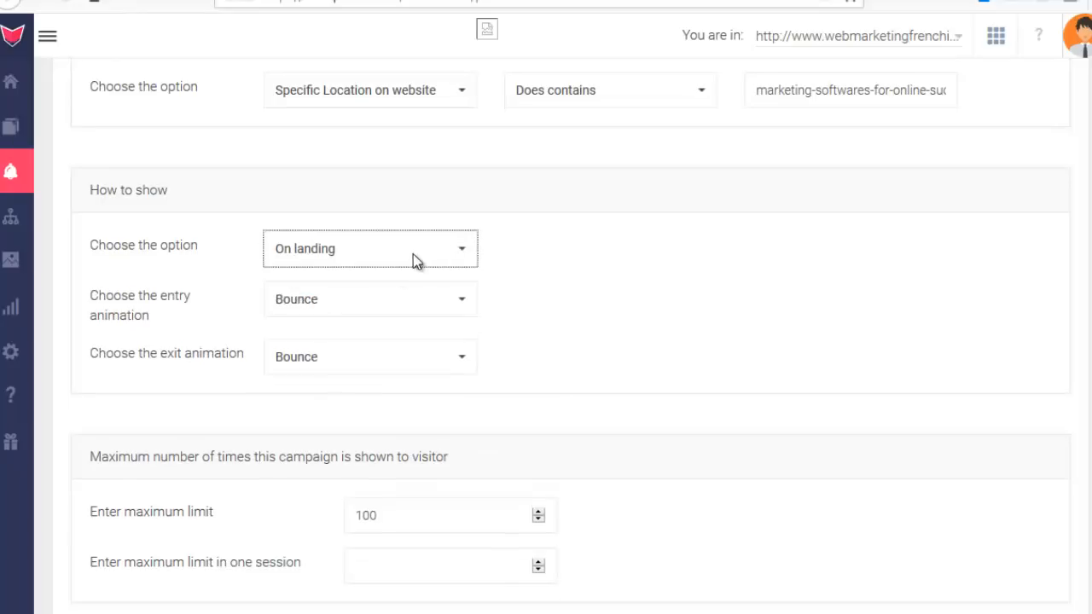
click(578, 252)
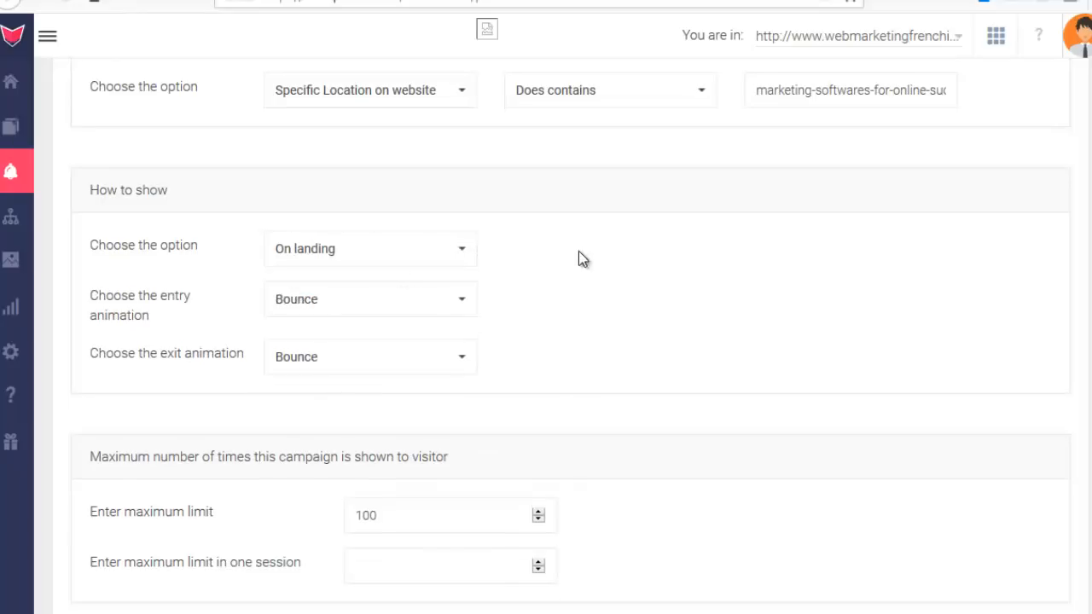
- Look through the entry animation choices, keeping Bounce
click(416, 307)
scroll(469, 356, down, 1)
drag(467, 351, 468, 334)
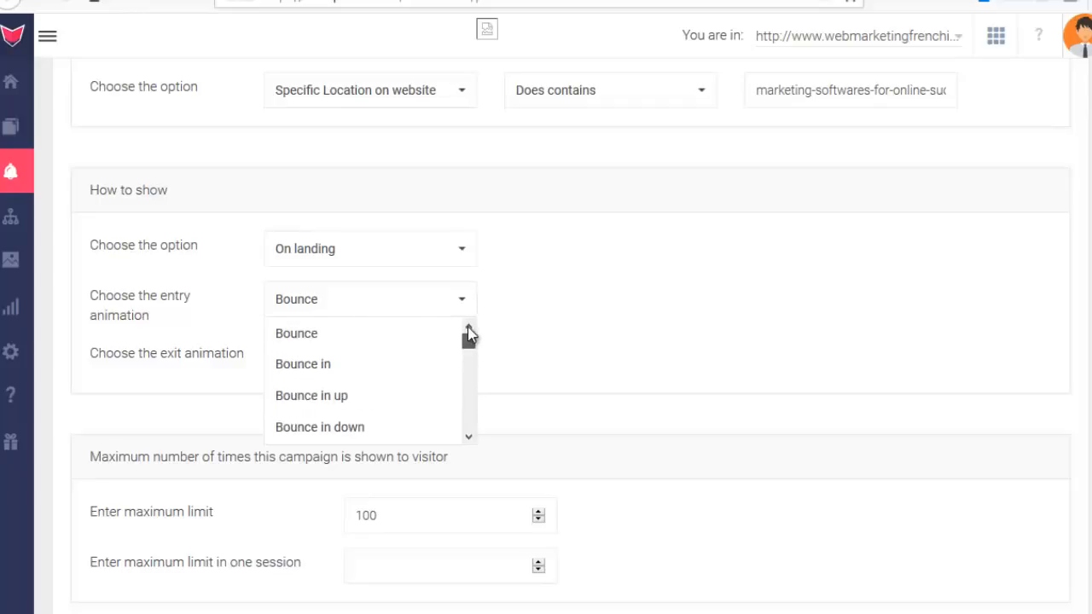
scroll(355, 384, down, 4)
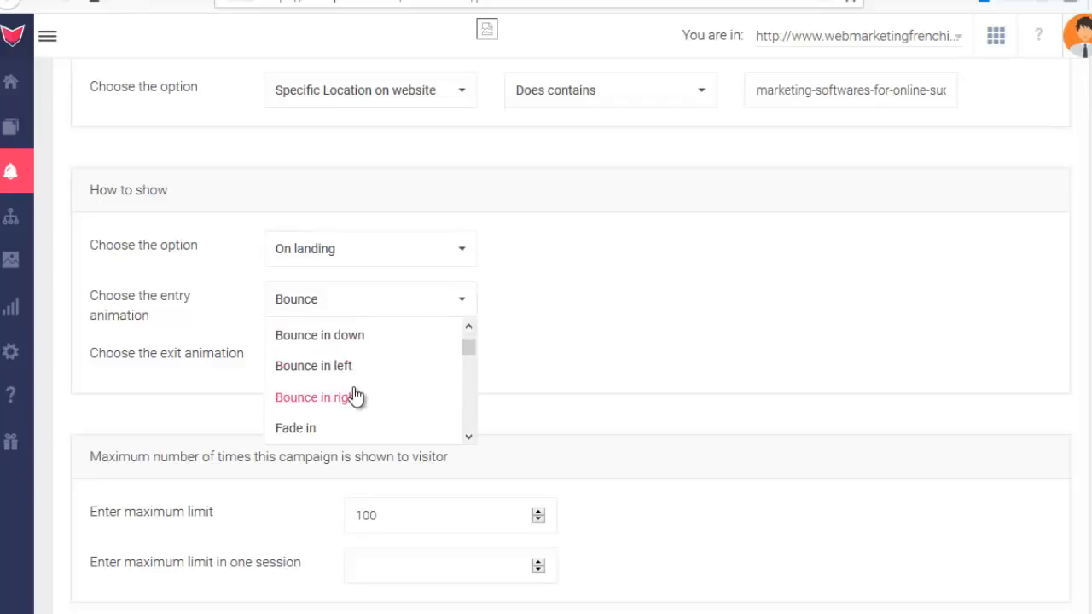
scroll(343, 383, up, 4)
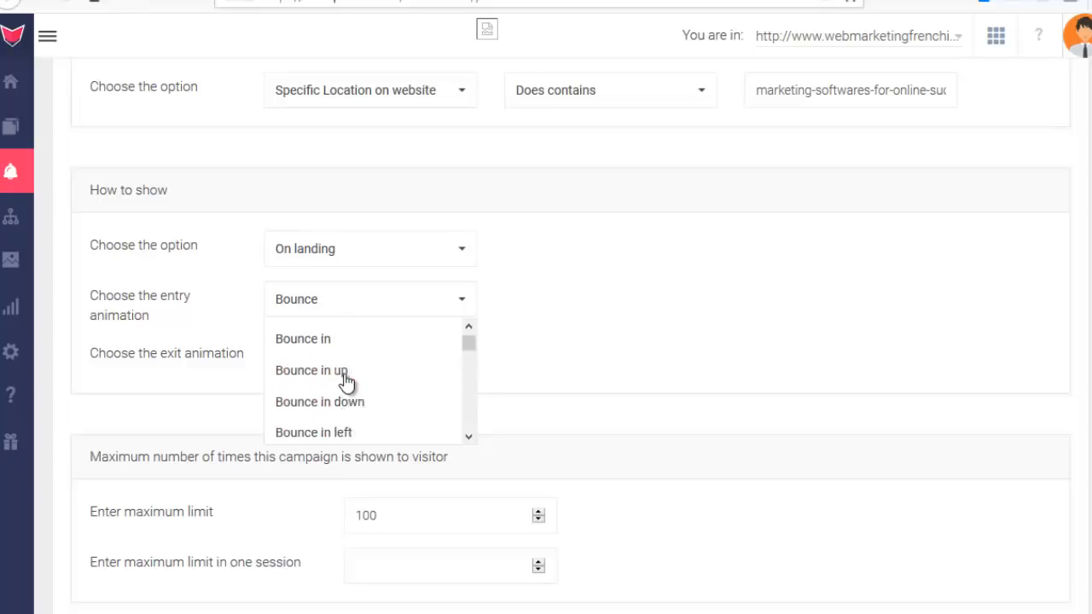
click(580, 314)
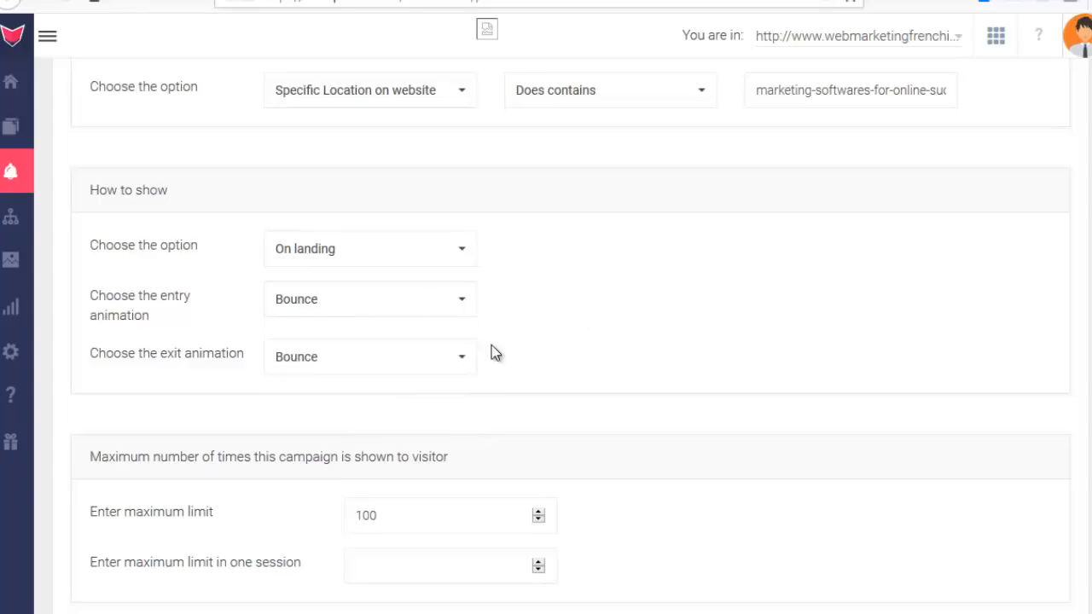
- Set the campaign's start date to April 16, 2019
scroll(512, 358, down, 2)
scroll(384, 319, down, 1)
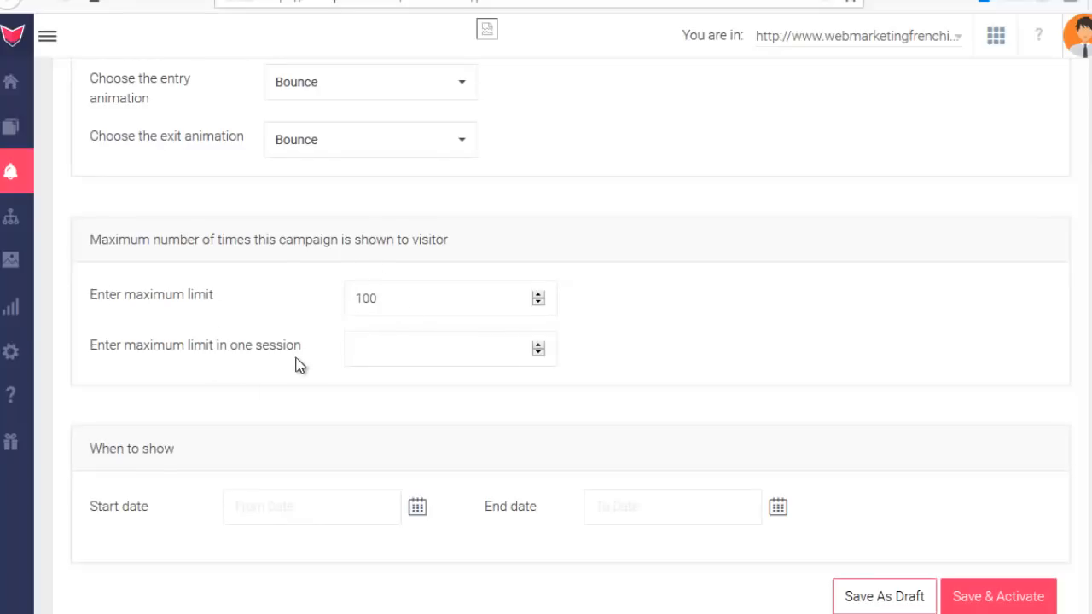
click(320, 503)
click(306, 401)
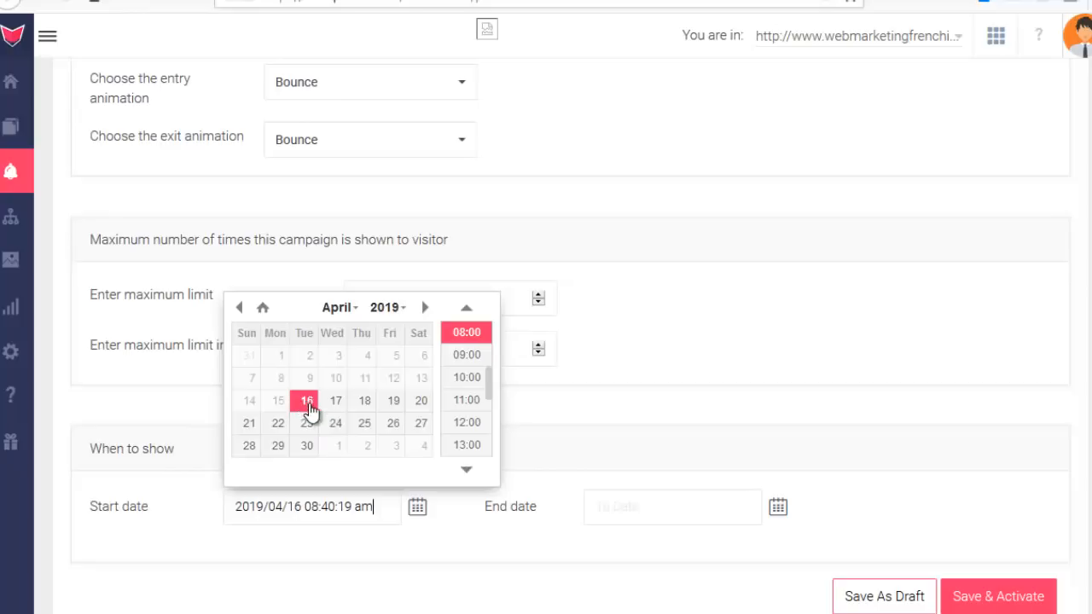
- Set the campaign's end date to April 30, 2019, and save and activate the campaign
click(420, 515)
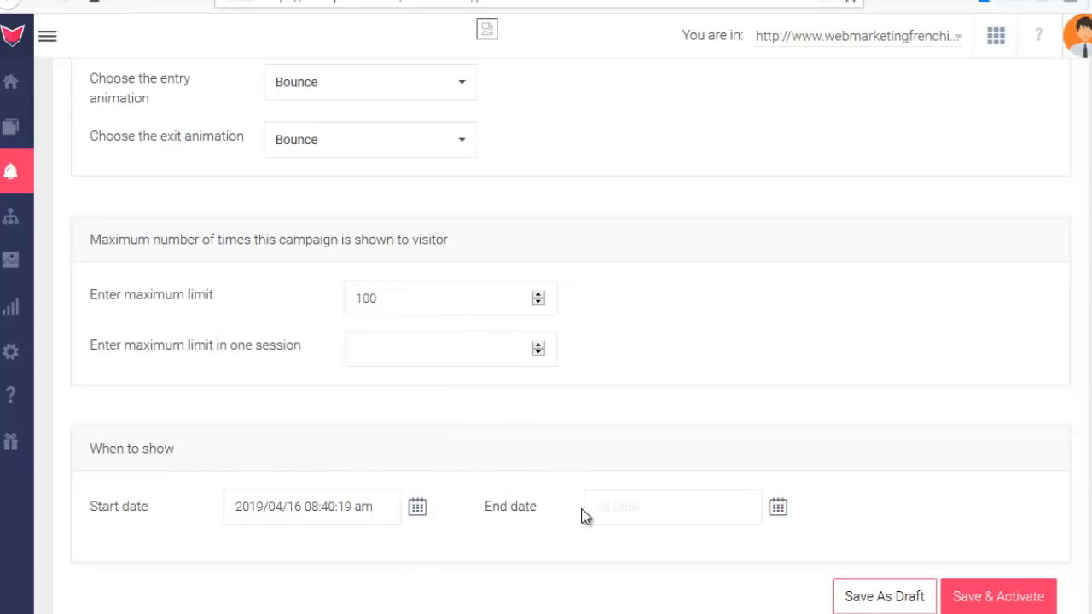
click(777, 509)
click(666, 445)
click(780, 511)
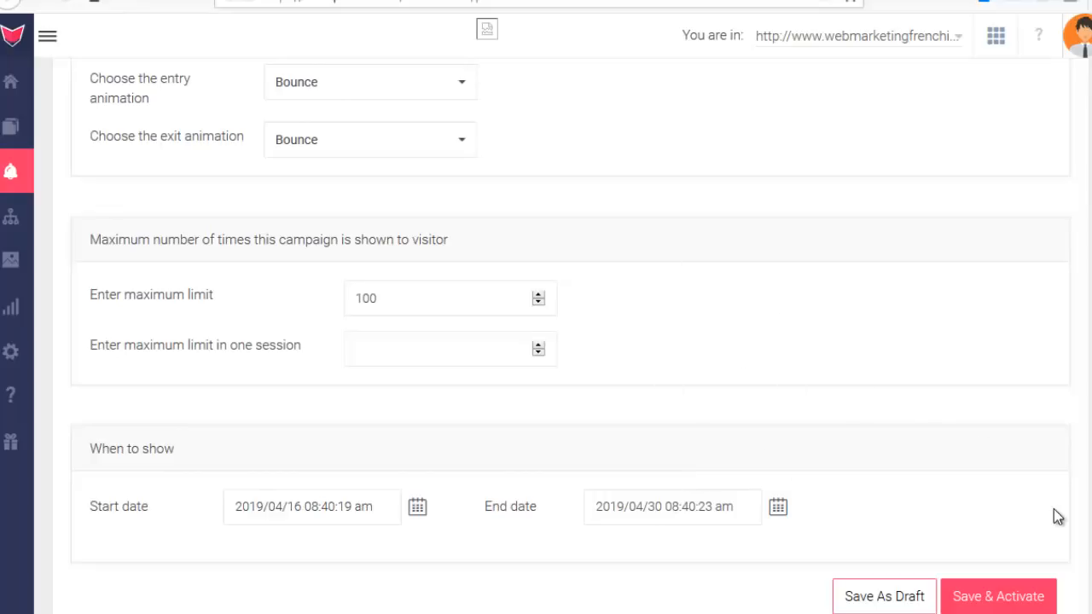
click(999, 599)
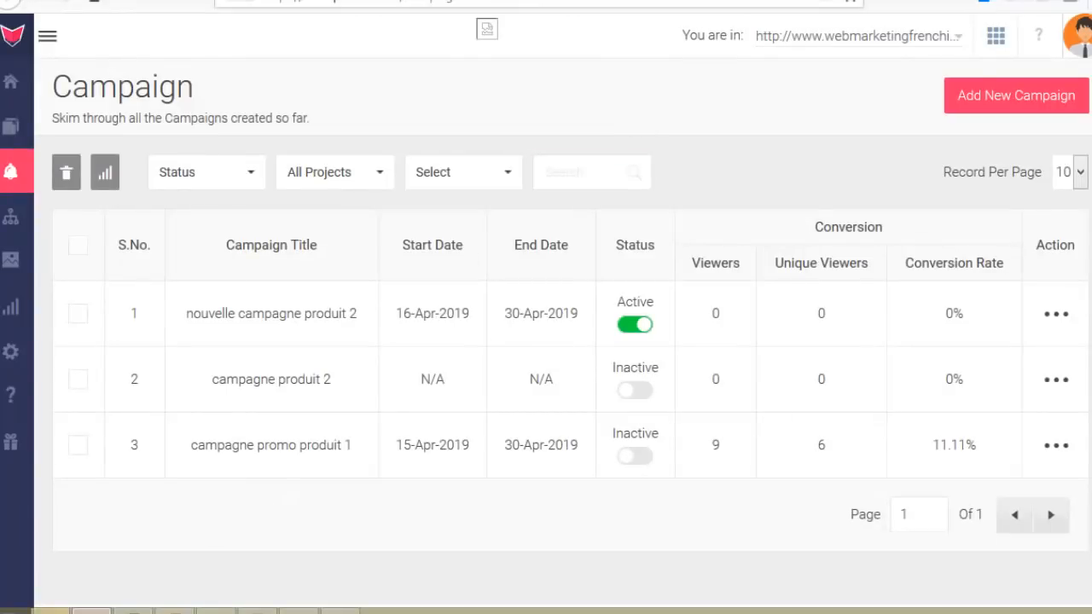
click(53, 612)
text(http://www.webmarketingfrenchie.com/marketing-softwares-for-online-success)
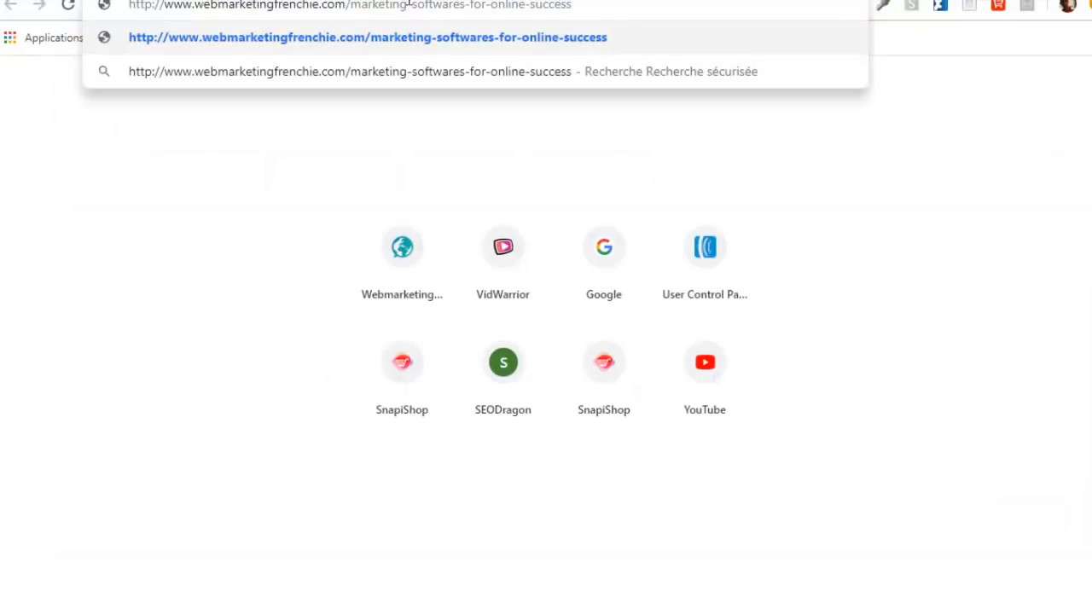
key(Return)
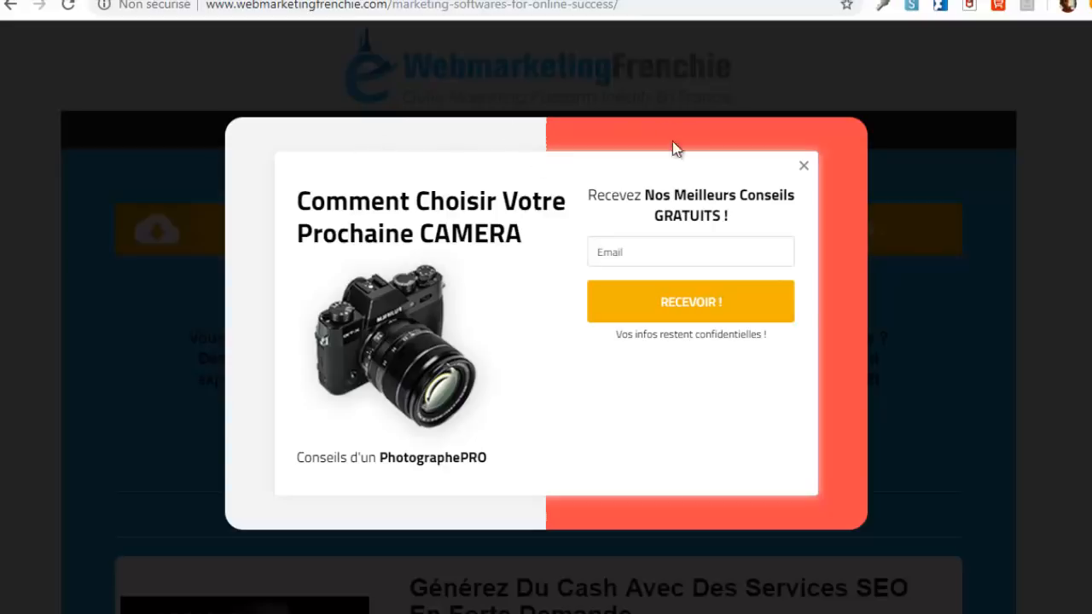
click(806, 172)
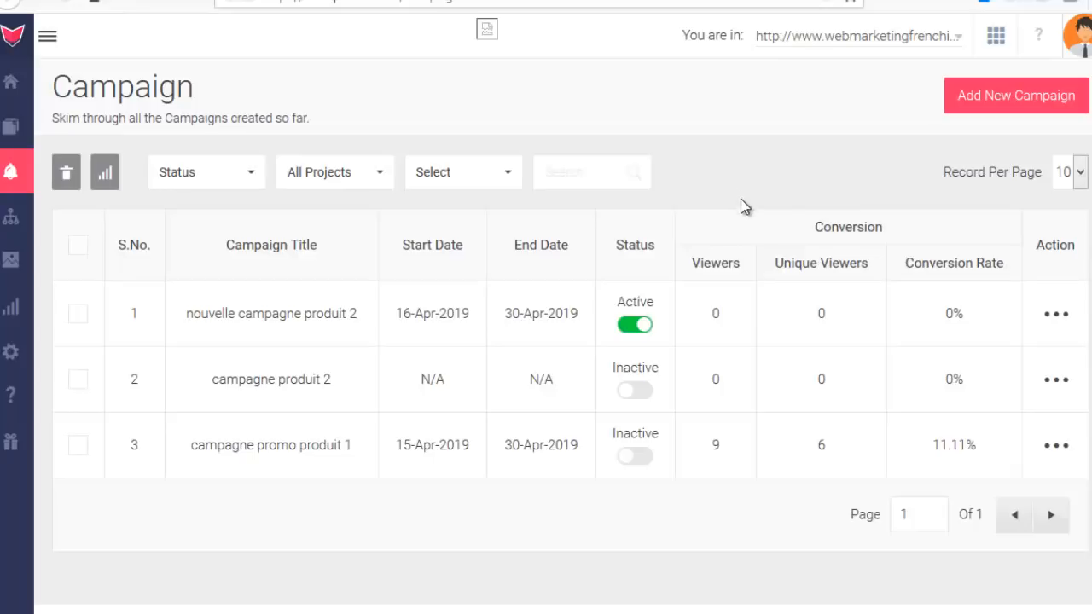
- Search the library's free stock images for "beach" and look through the pictures
mouse_move(37, 258)
click(95, 275)
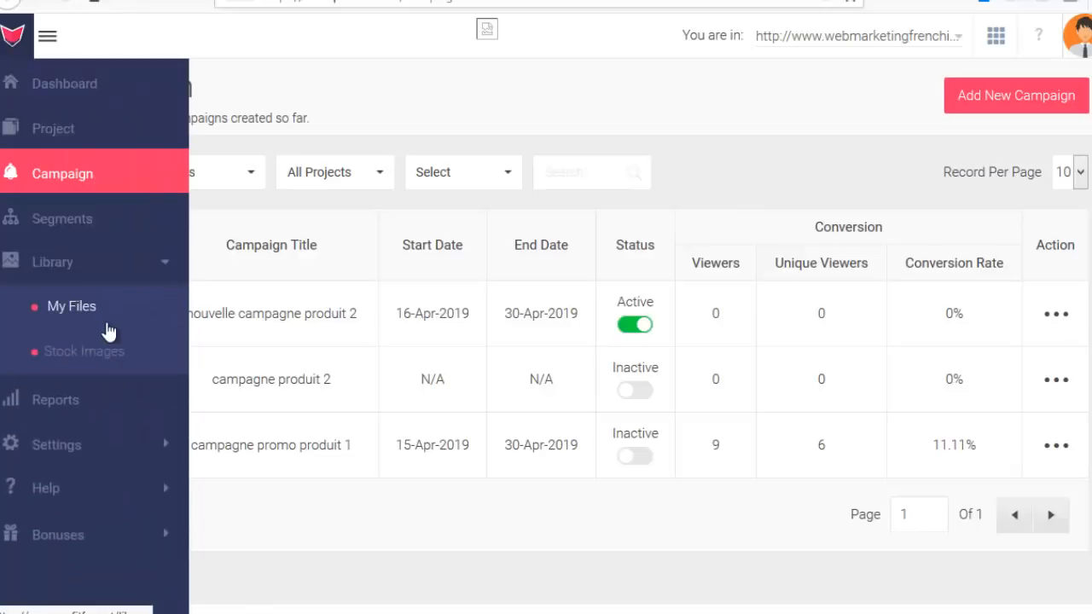
click(83, 352)
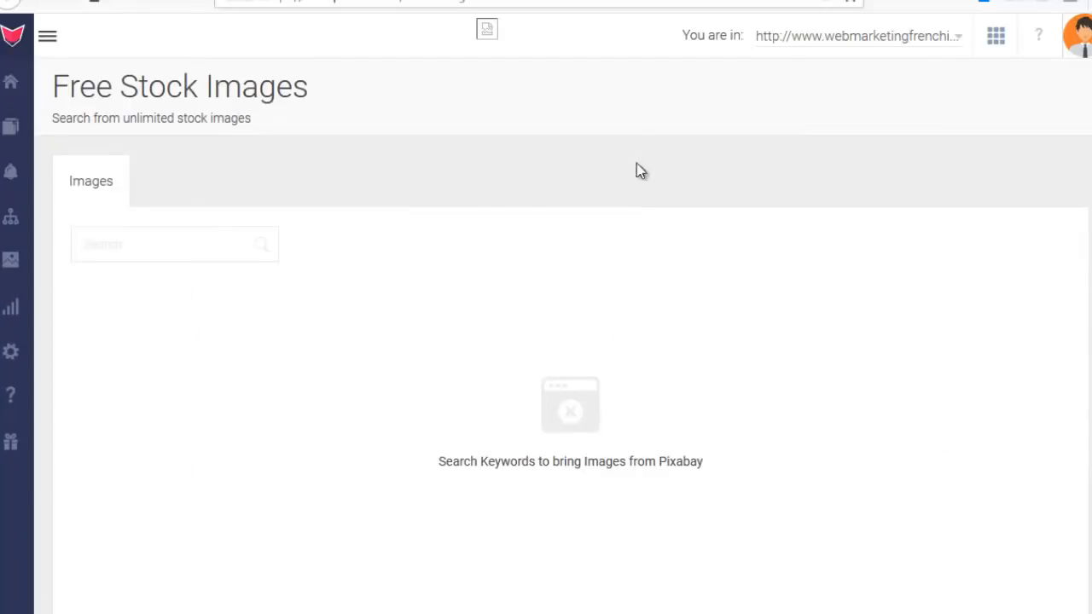
click(161, 250)
text(beach)
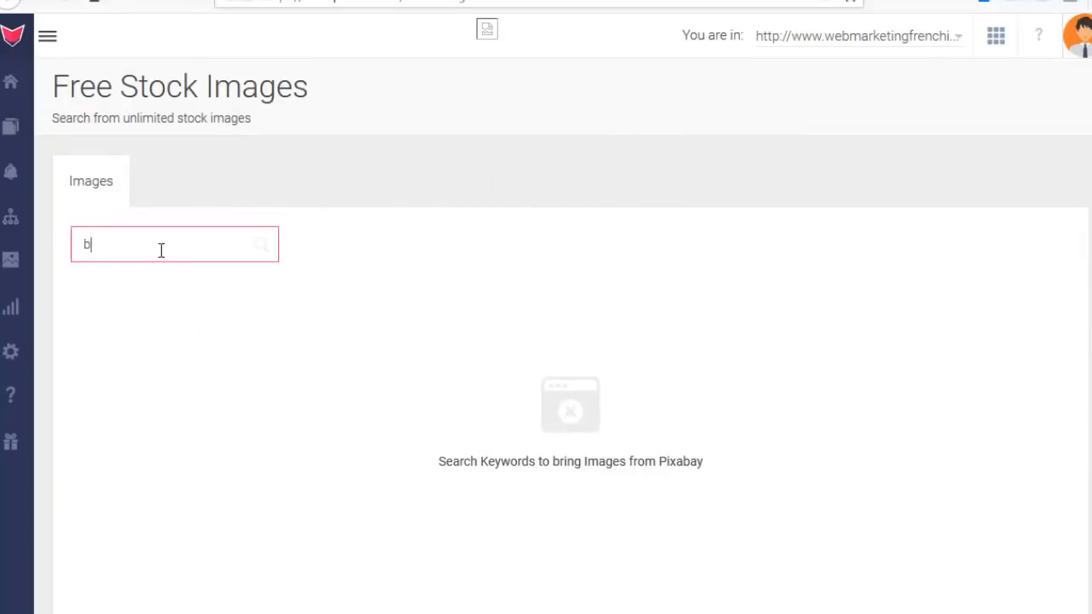
click(262, 245)
scroll(592, 365, down, 3)
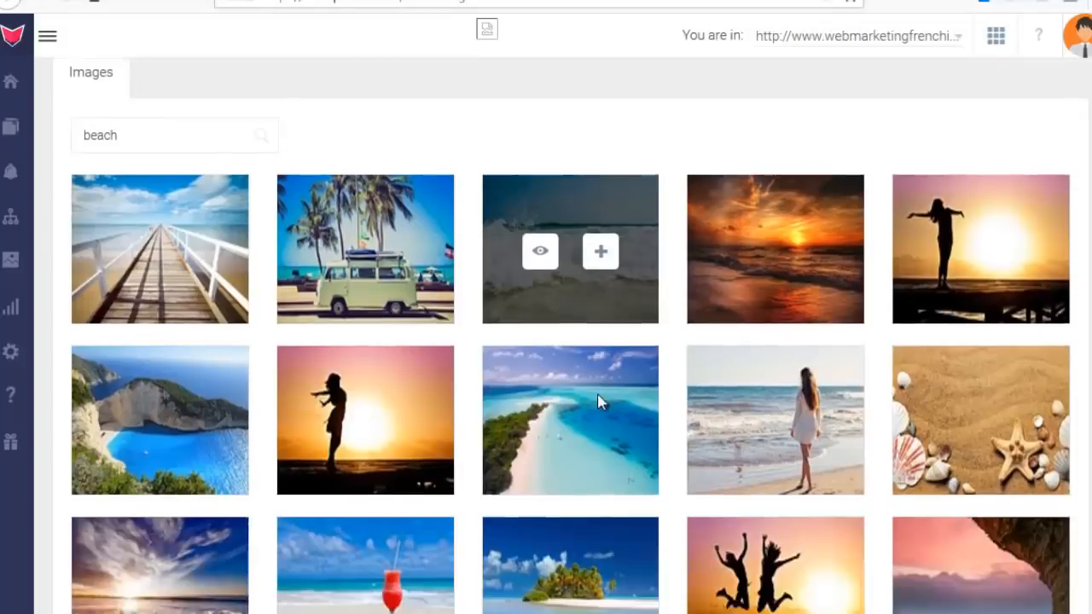
scroll(563, 391, up, 3)
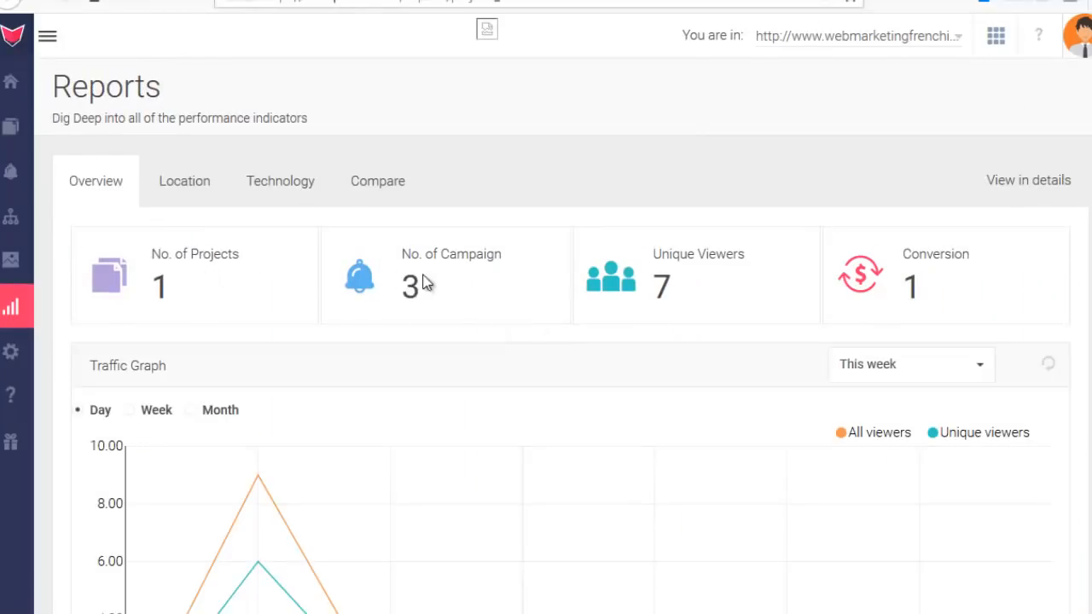
- Look through the project's performance reports, covering the Overview, Location, Technology and Compare views
scroll(733, 247, down, 1)
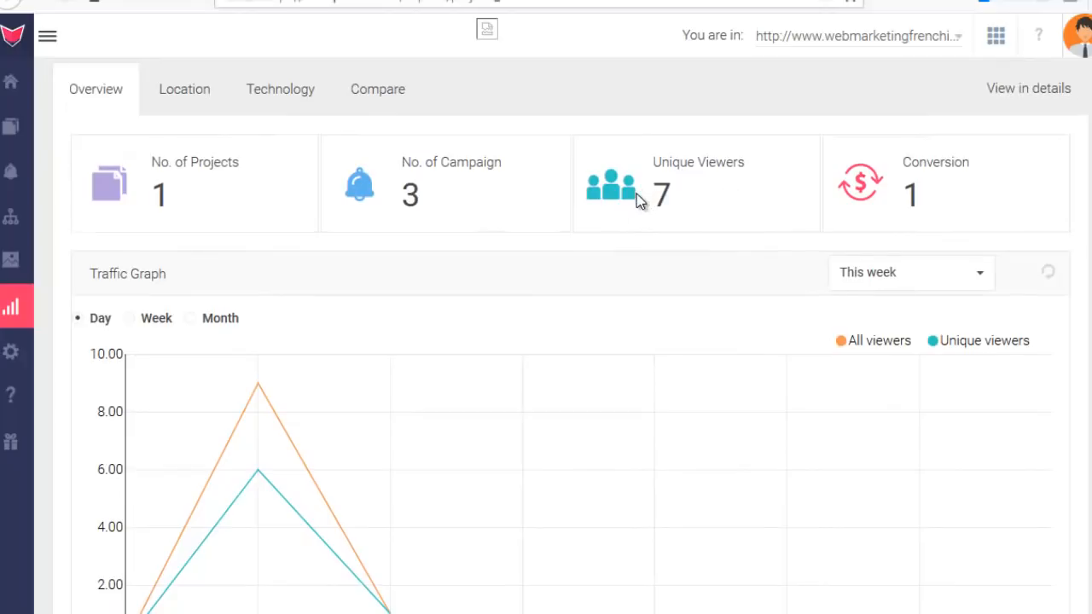
scroll(529, 191, up, 1)
click(286, 182)
scroll(565, 248, down, 1)
click(375, 110)
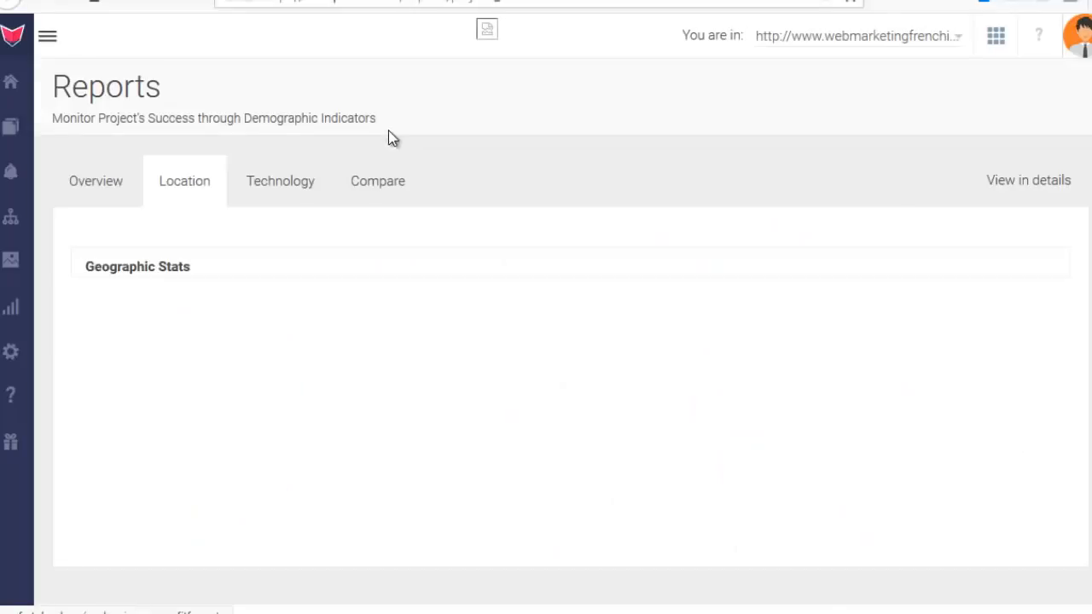
click(176, 2)
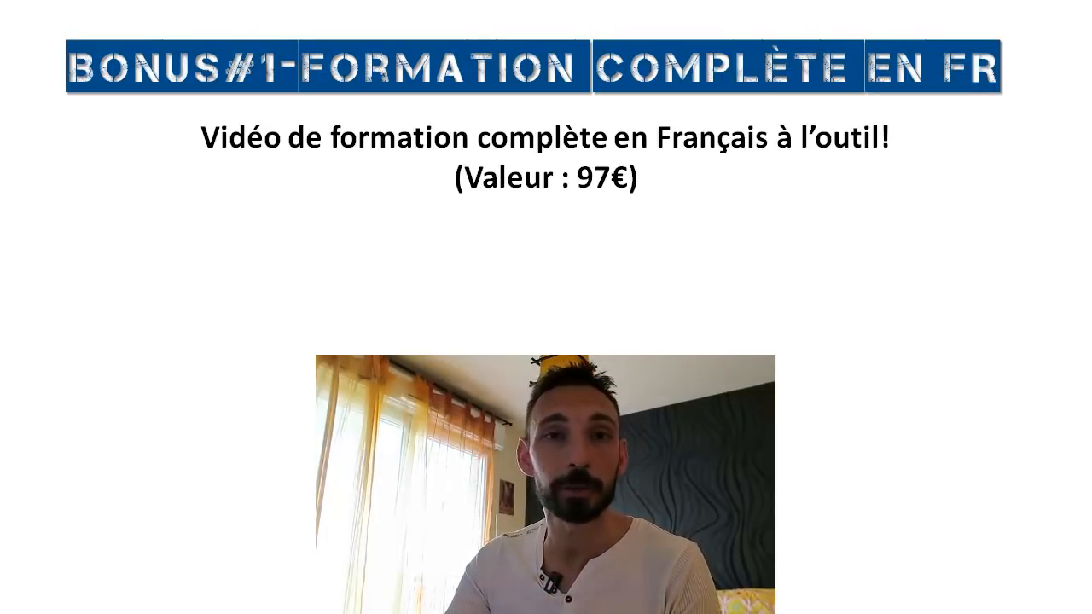
key(Right)
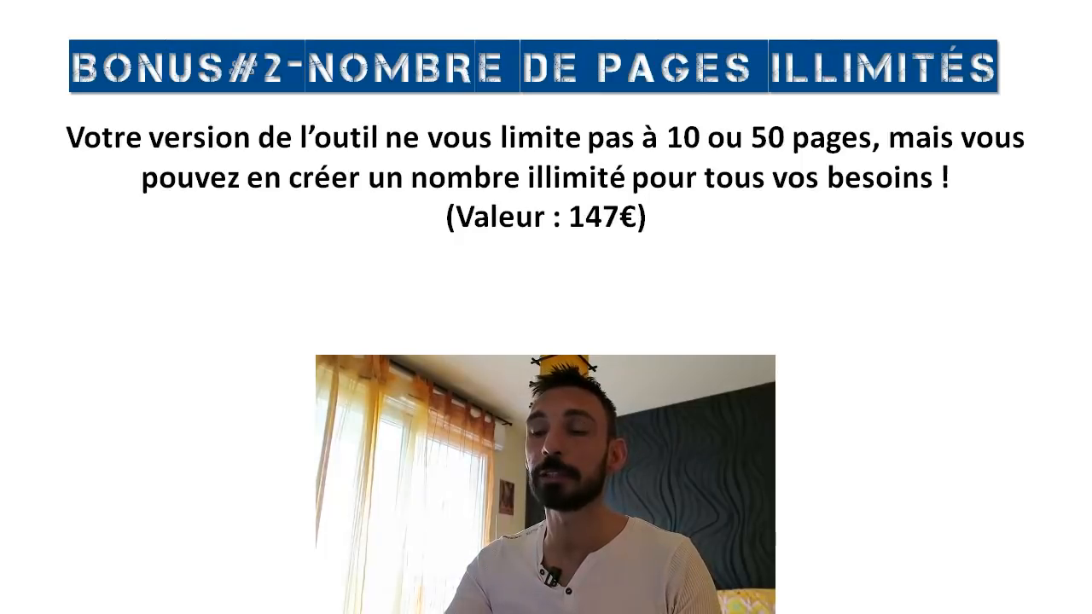